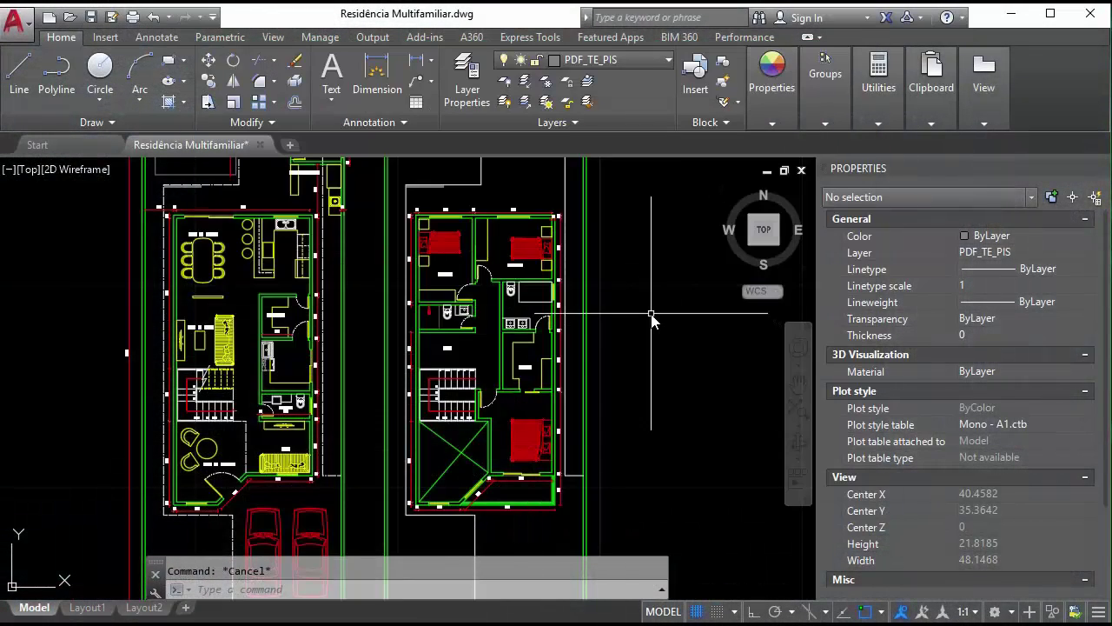
# Step: Open the plot settings (Ctrl+P) and set the plotter to DWG To PDF.pc3
pyautogui.scroll(-2, 580, 356)
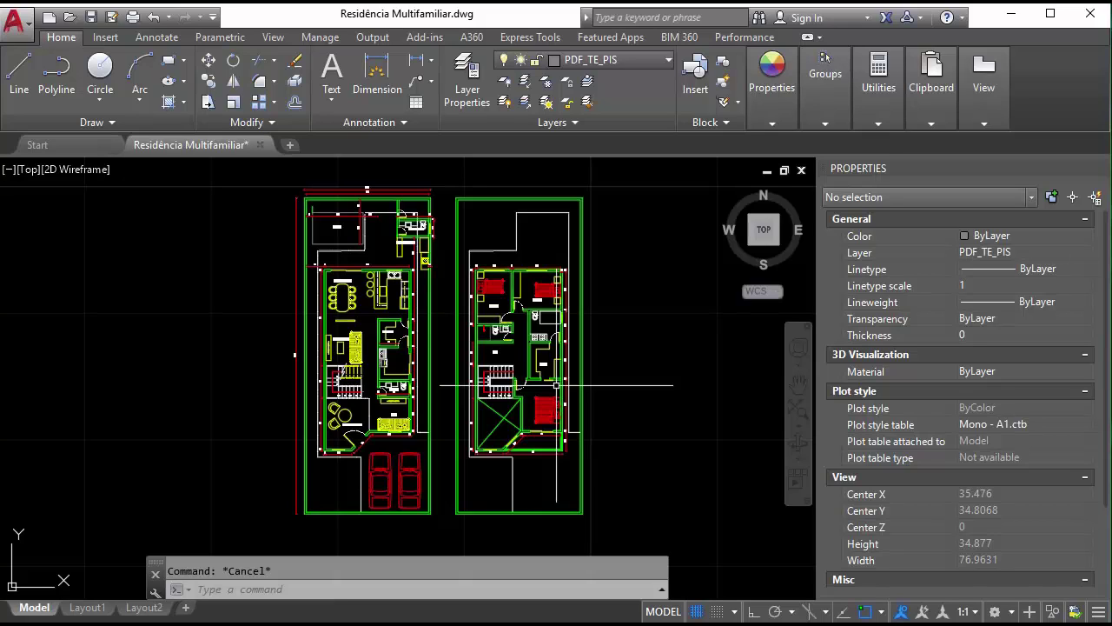
pyautogui.scroll(2, 556, 384)
pyautogui.scroll(2, 548, 383)
pyautogui.scroll(-5, 539, 380)
pyautogui.scroll(4, 481, 370)
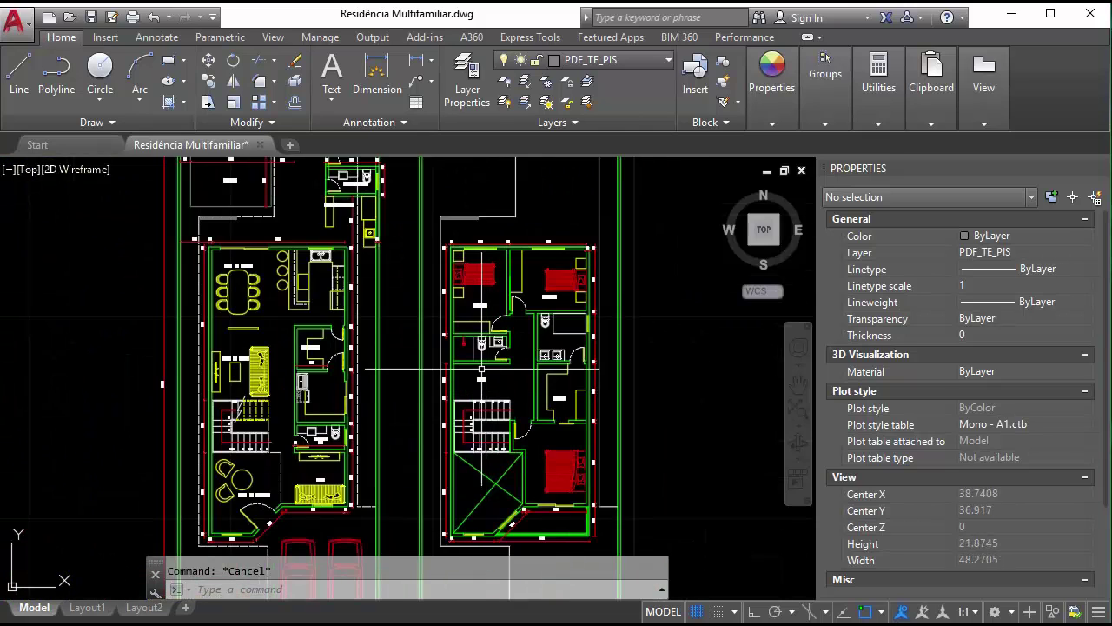
pyautogui.scroll(-2, 481, 369)
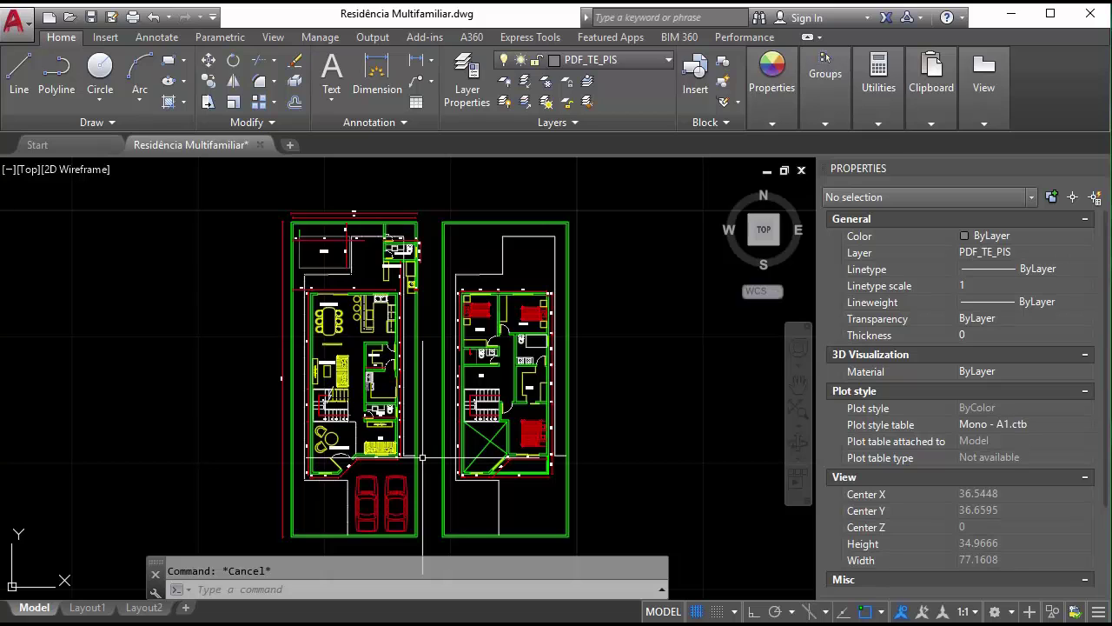
pyautogui.moveTo(423, 458); pyautogui.dragTo(426, 457, button='middle')
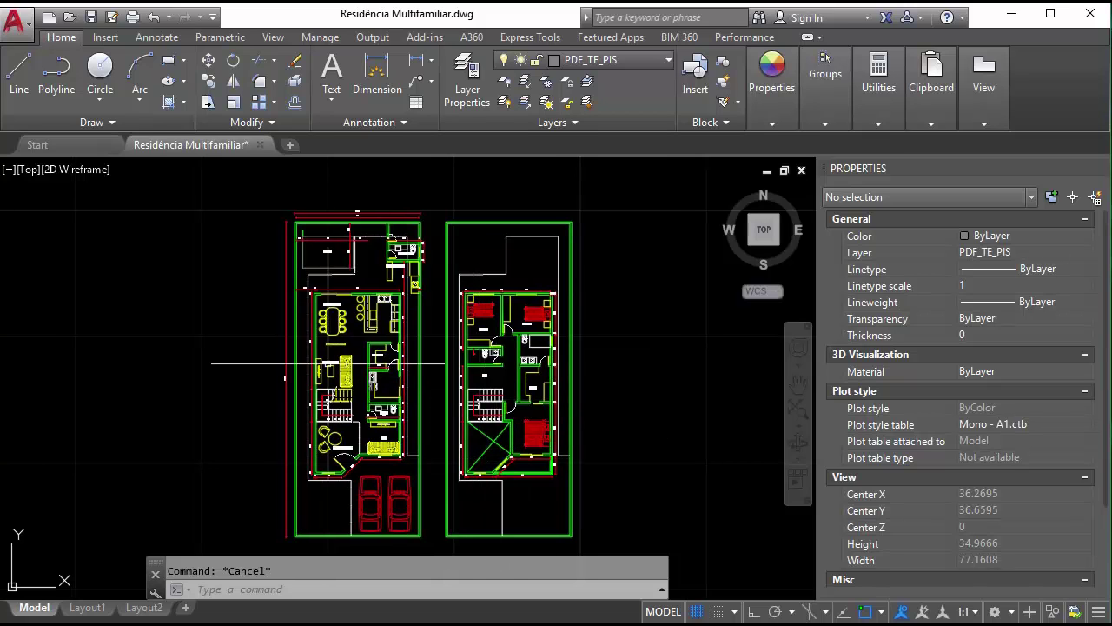
pyautogui.scroll(1, 487, 417)
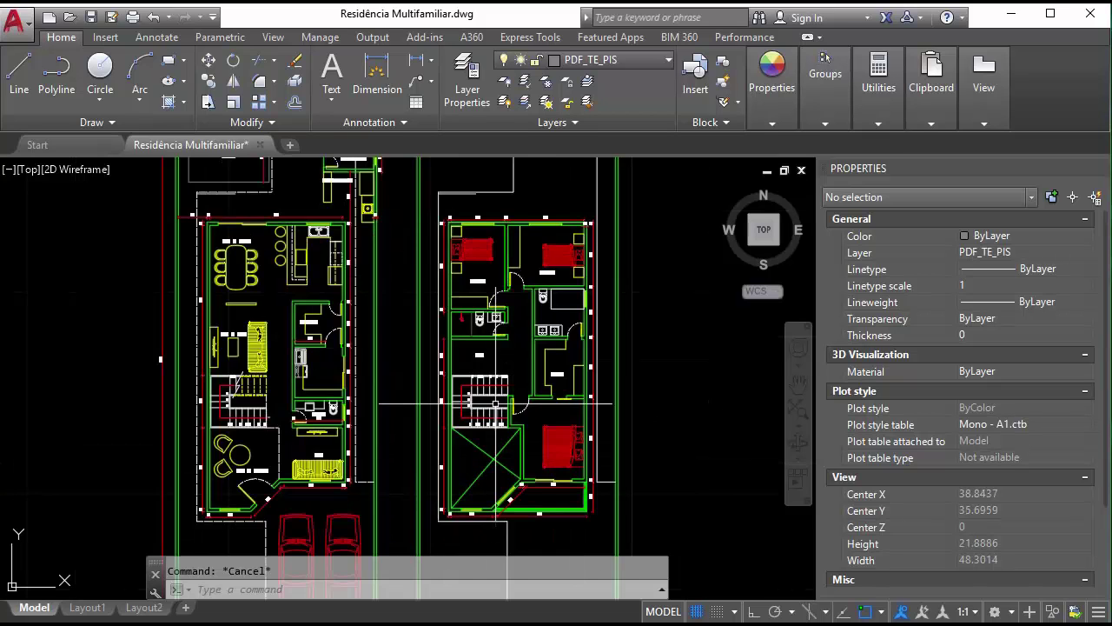
pyautogui.scroll(-2, 473, 411)
pyautogui.scroll(2, 474, 410)
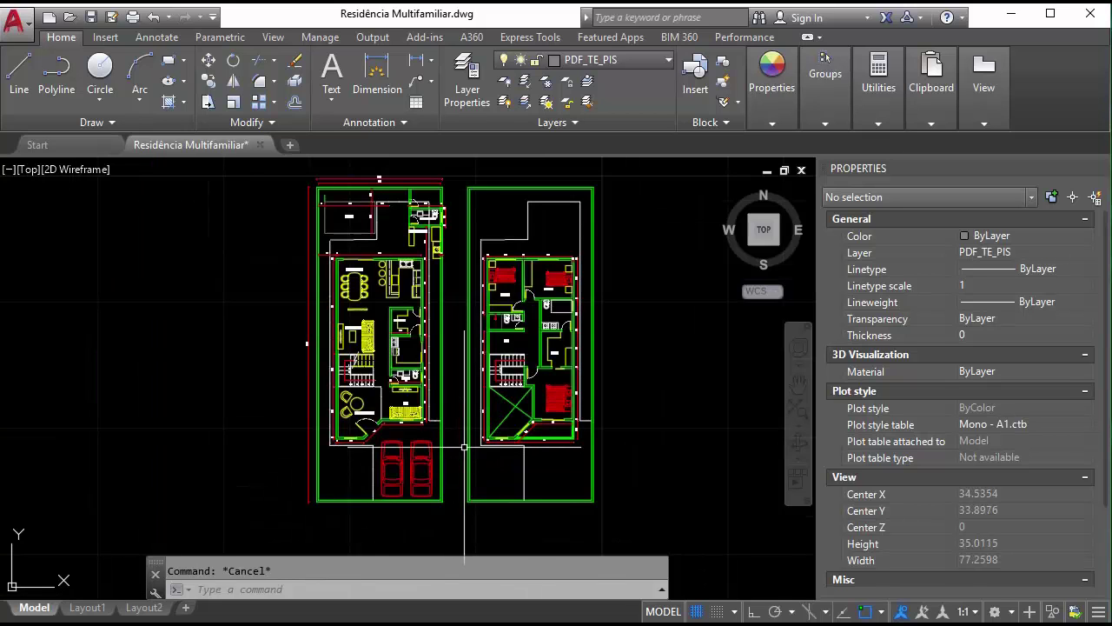
pyautogui.hotkey('ctrl', 'p')
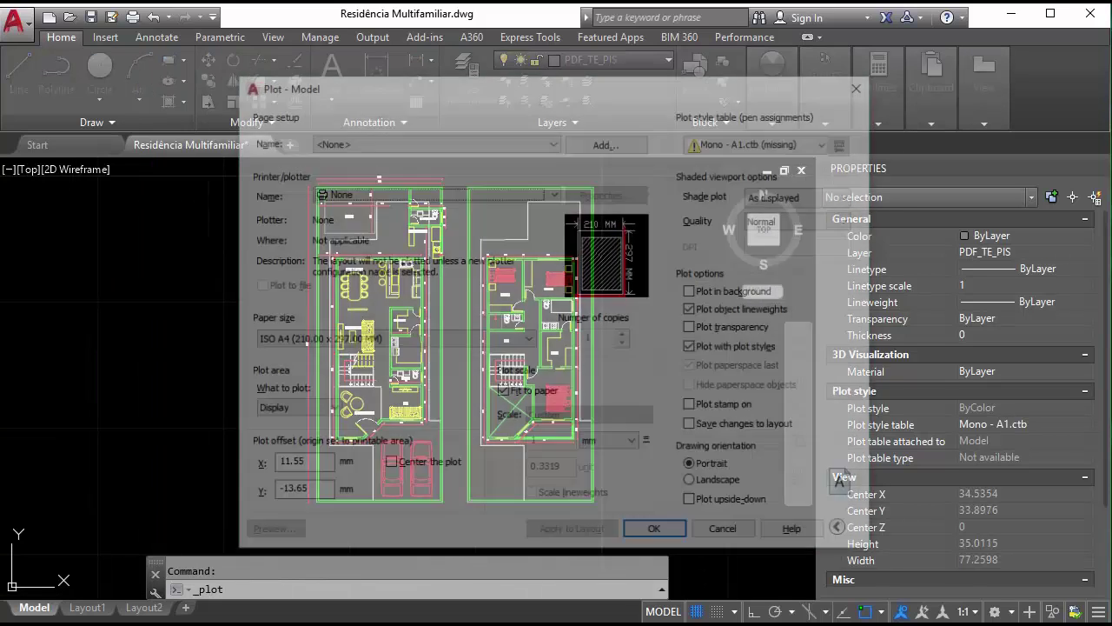
pyautogui.press('Escape')
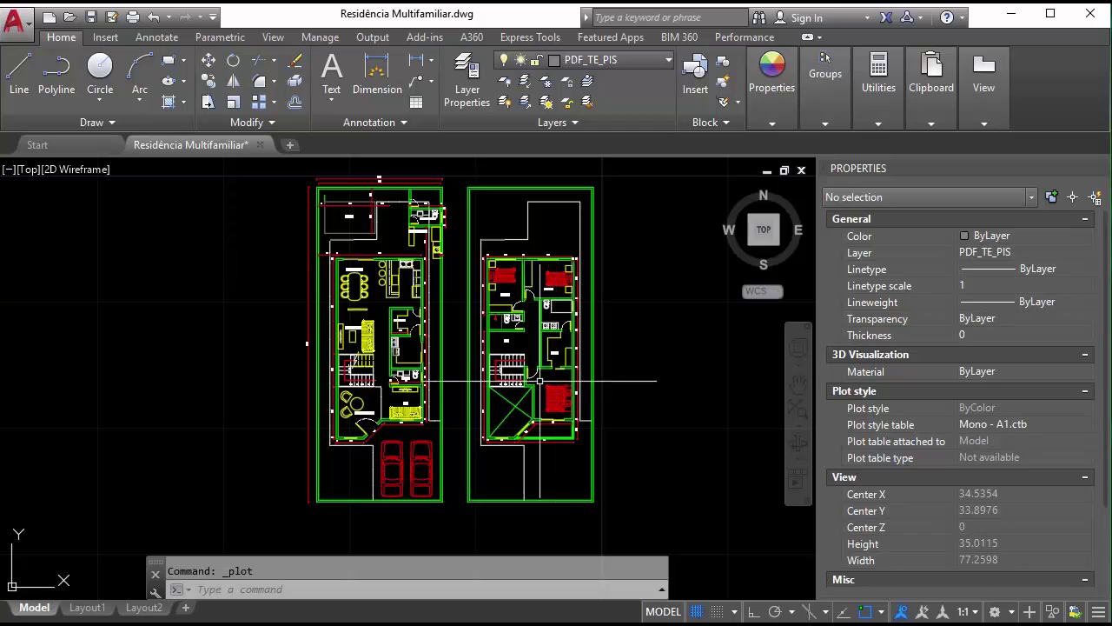
pyautogui.hotkey('ctrl', 'p')
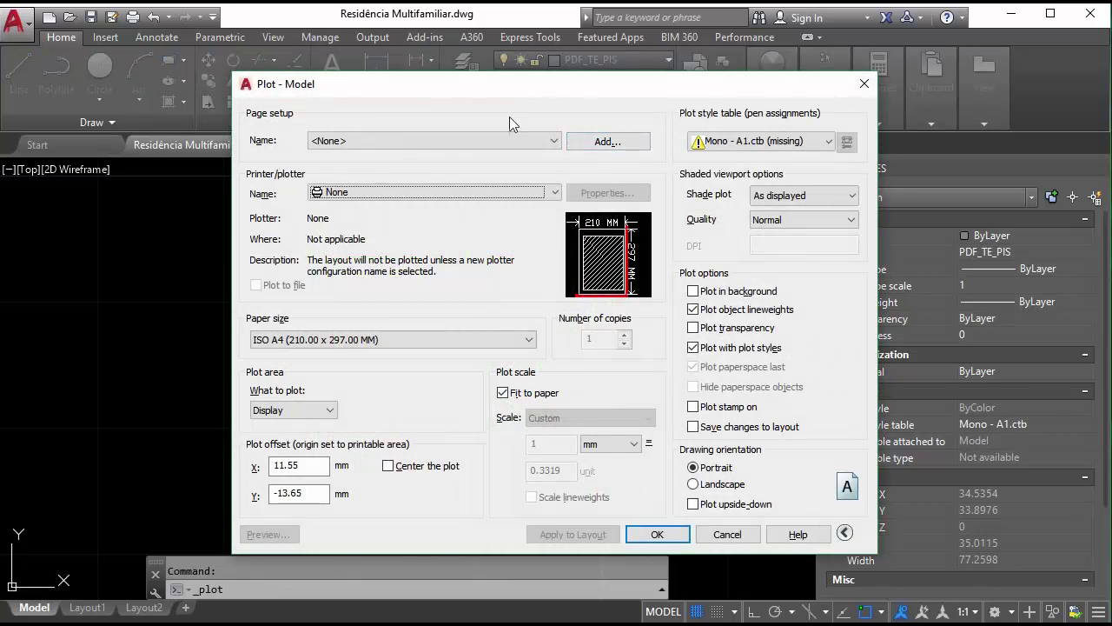
pyautogui.click(421, 191)
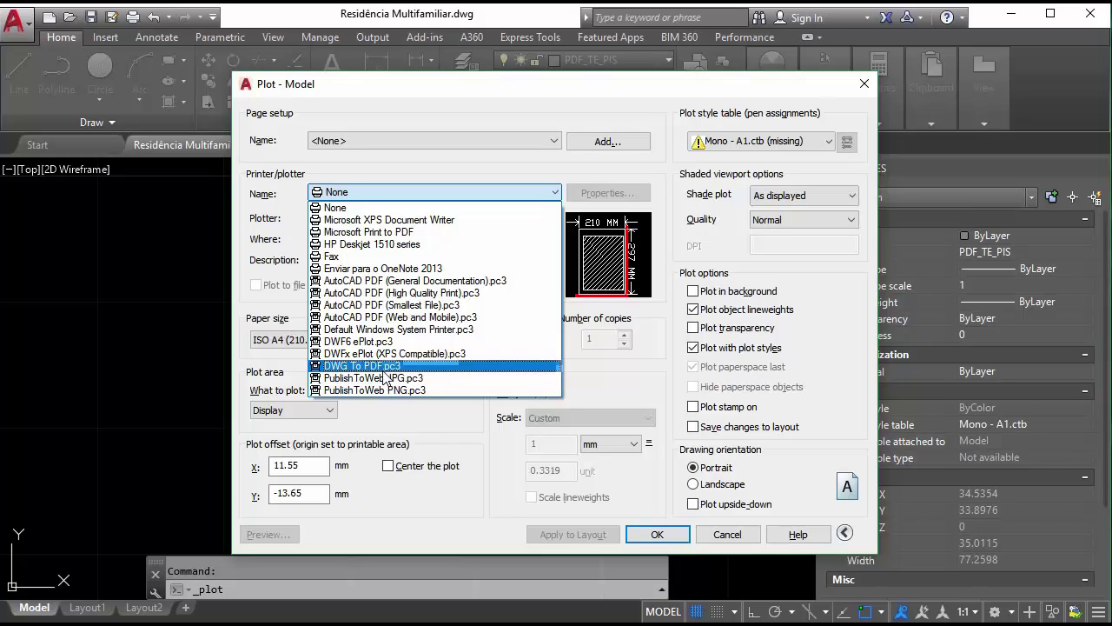
pyautogui.click(385, 367)
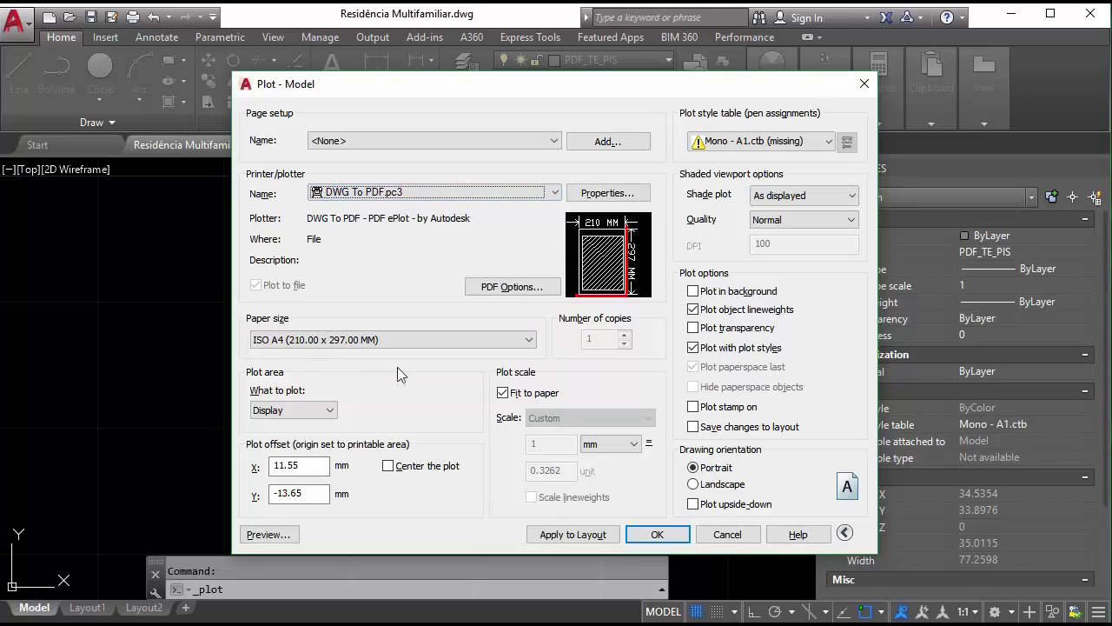
# Step: Choose ISO A1 (841.00 x 594.00 MM) paper and centre the plot
pyautogui.click(388, 338)
pyautogui.scroll(-3, 354, 543)
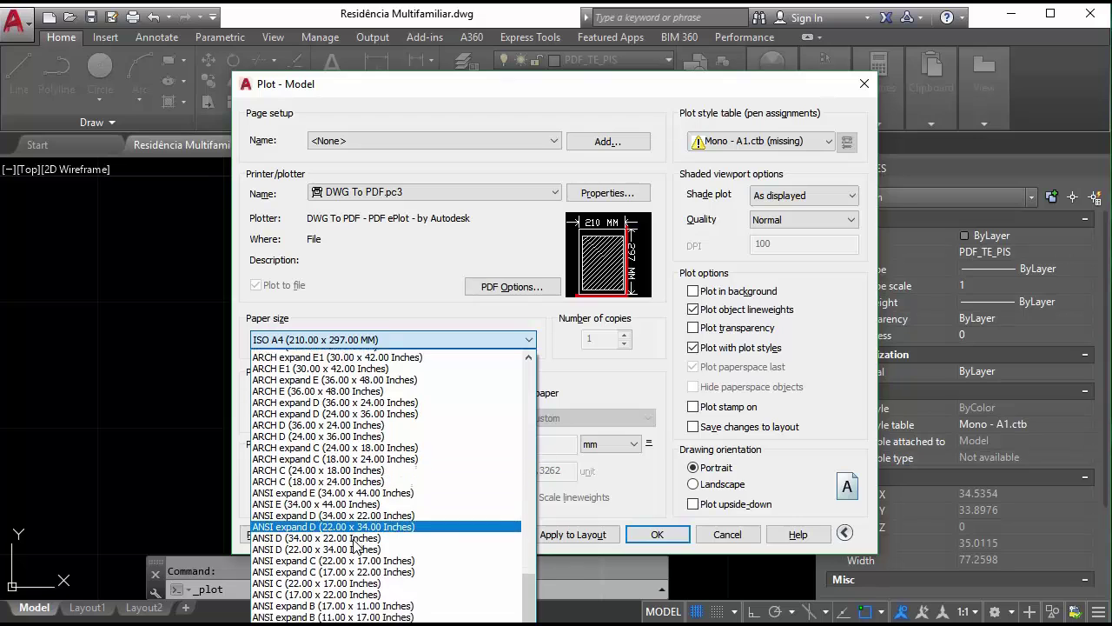
pyautogui.scroll(3, 358, 539)
pyautogui.scroll(2, 361, 495)
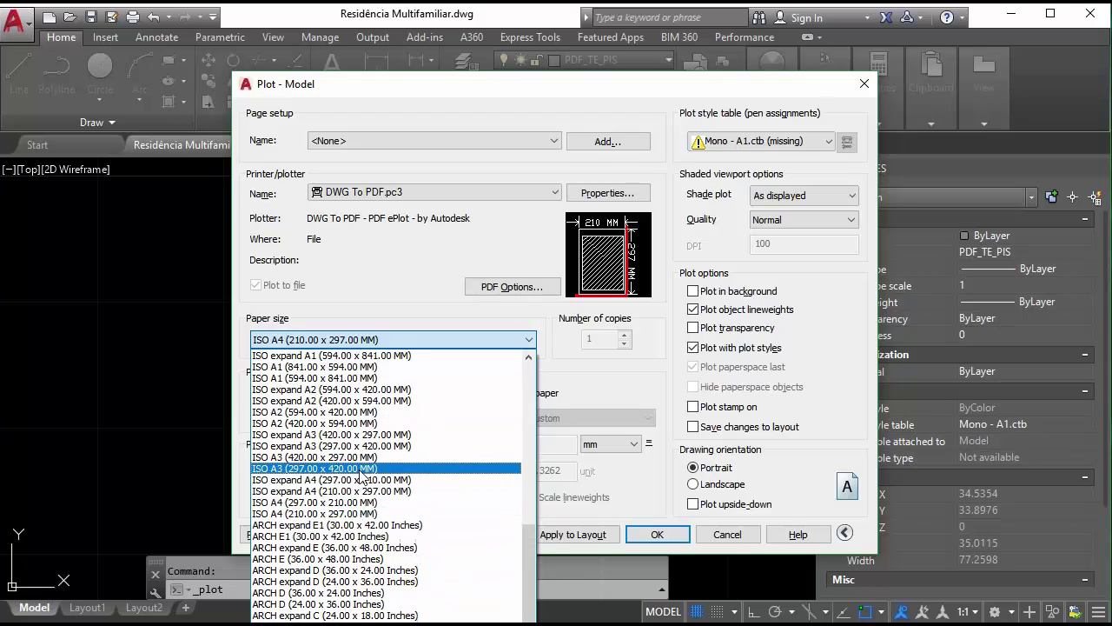
pyautogui.click(354, 367)
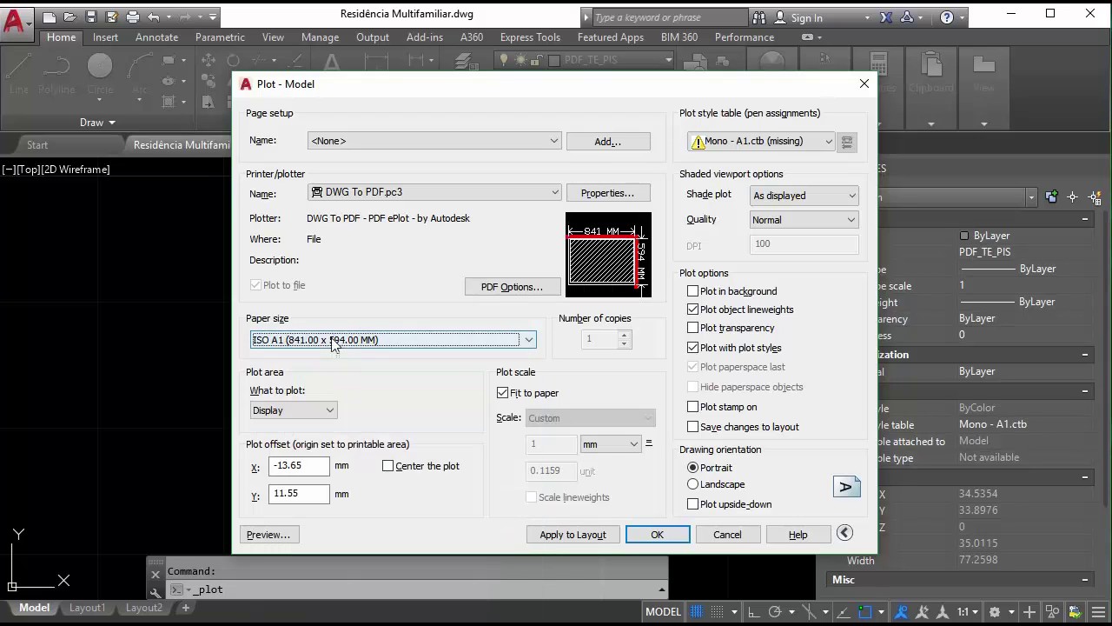
pyautogui.click(397, 468)
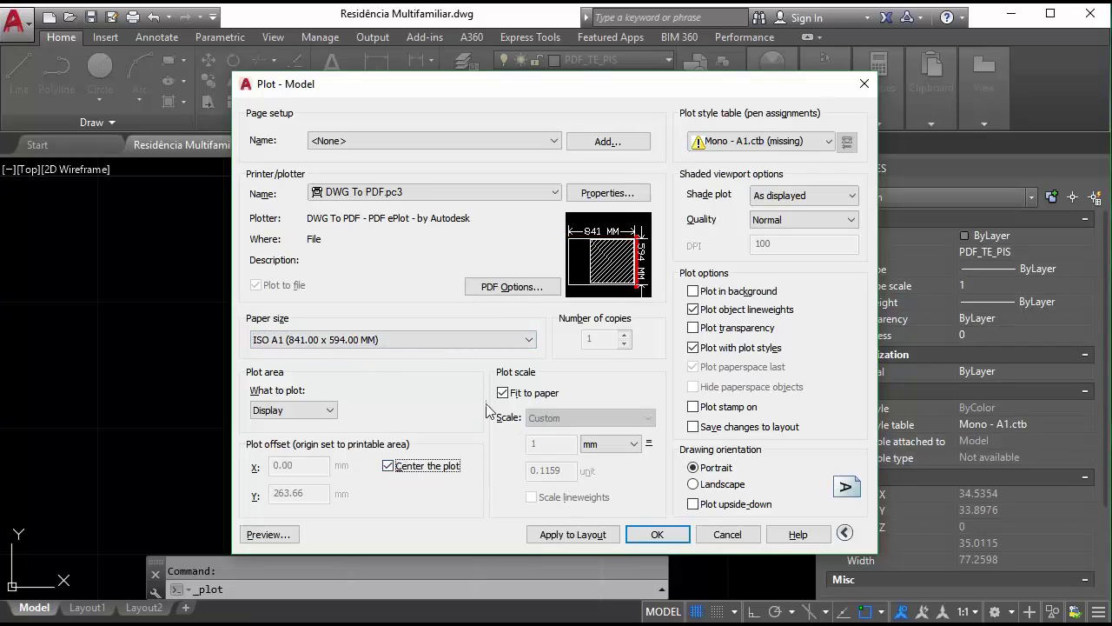
pyautogui.click(300, 410)
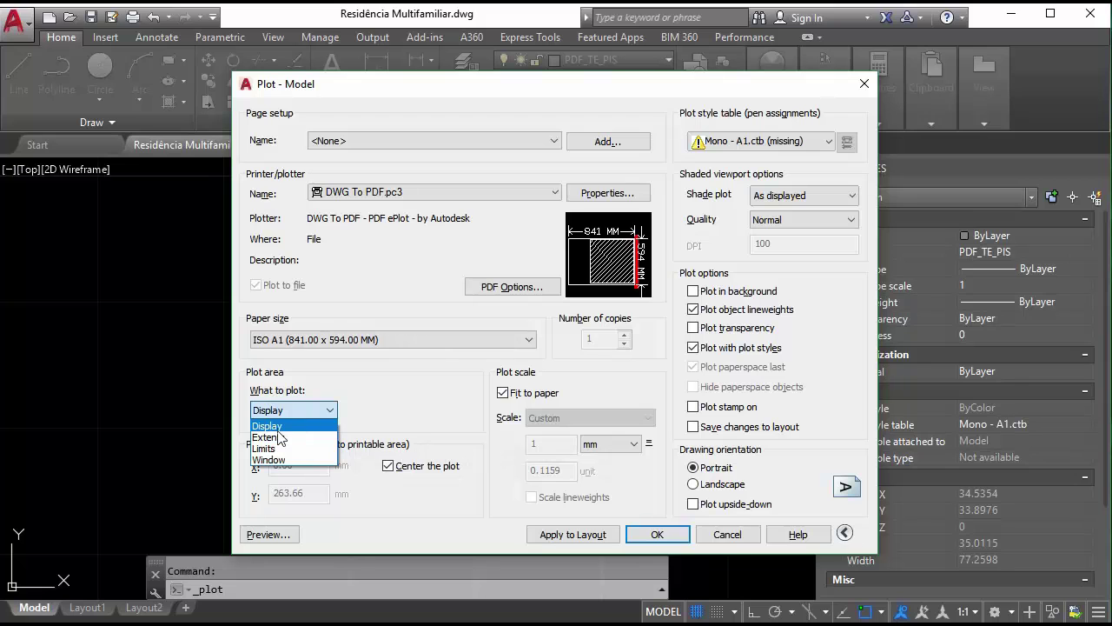
# Step: Plot a window picked around both floor plans and turn off Fit to paper
pyautogui.click(271, 459)
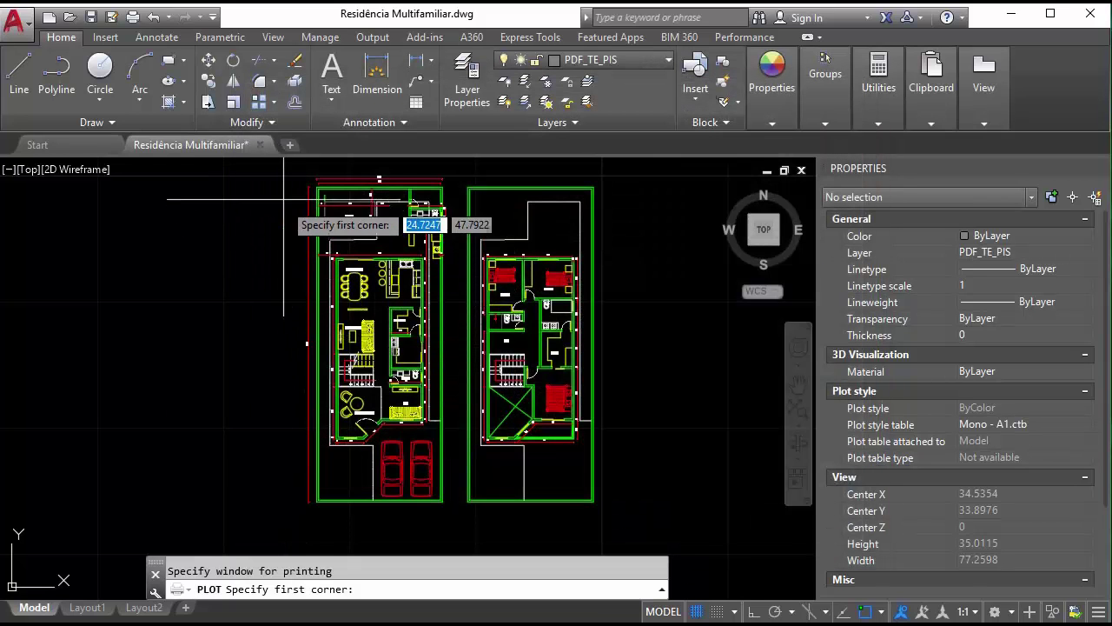
pyautogui.click(283, 169)
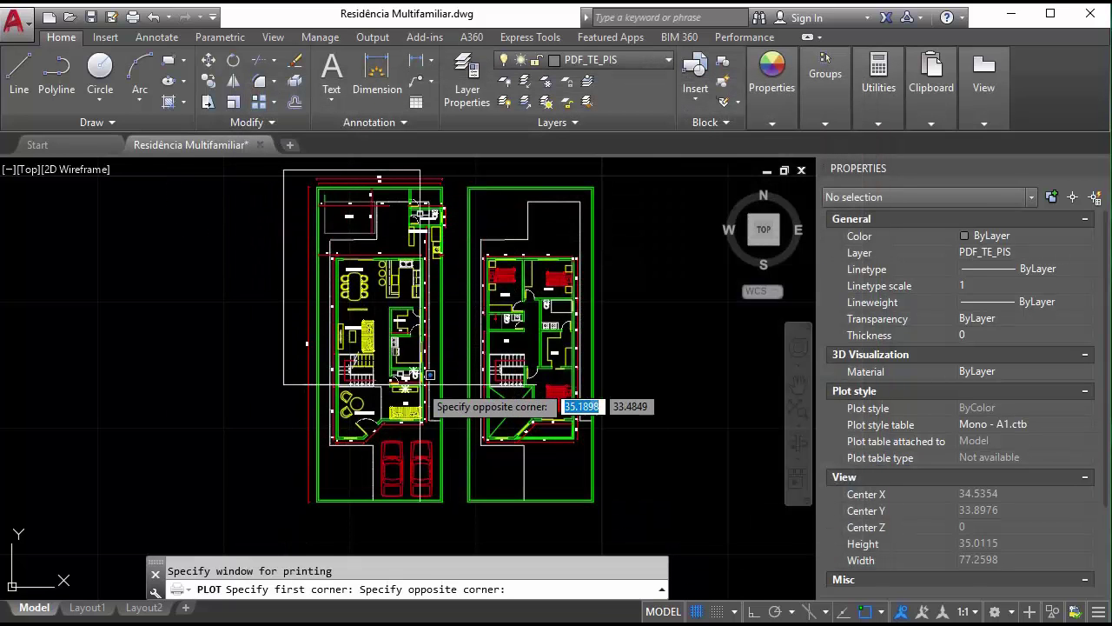
pyautogui.click(621, 519)
pyautogui.click(328, 411)
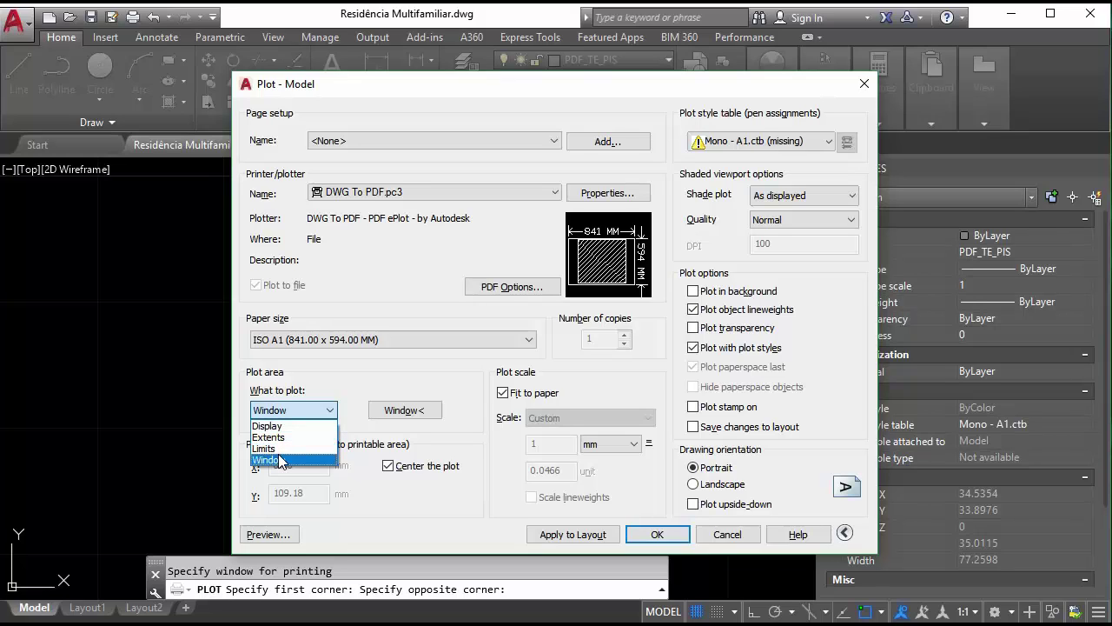
pyautogui.click(280, 461)
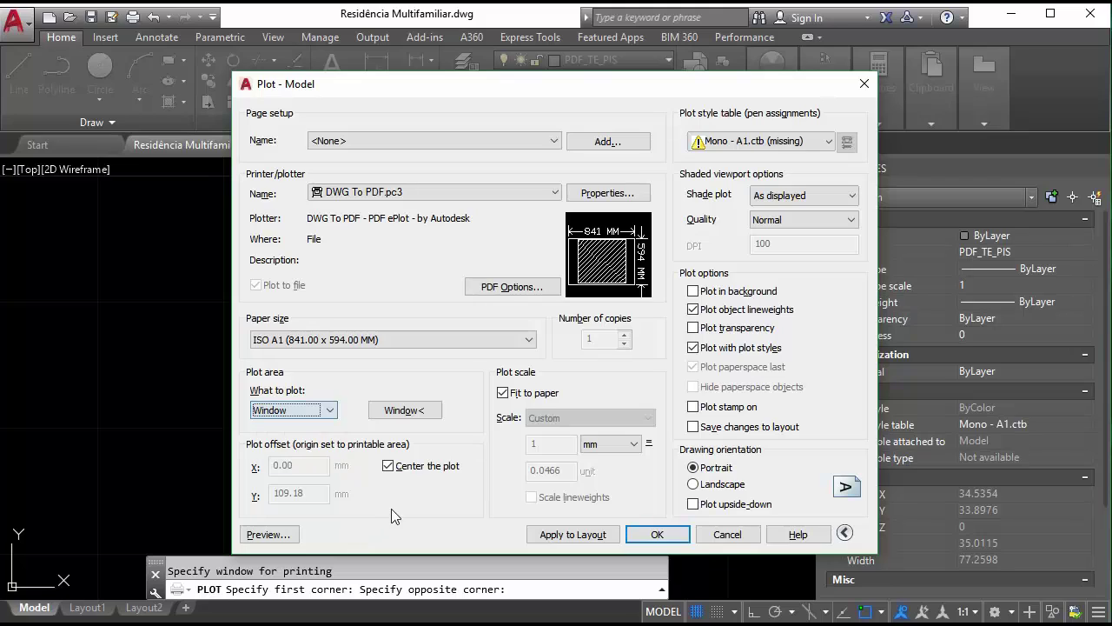
pyautogui.click(504, 393)
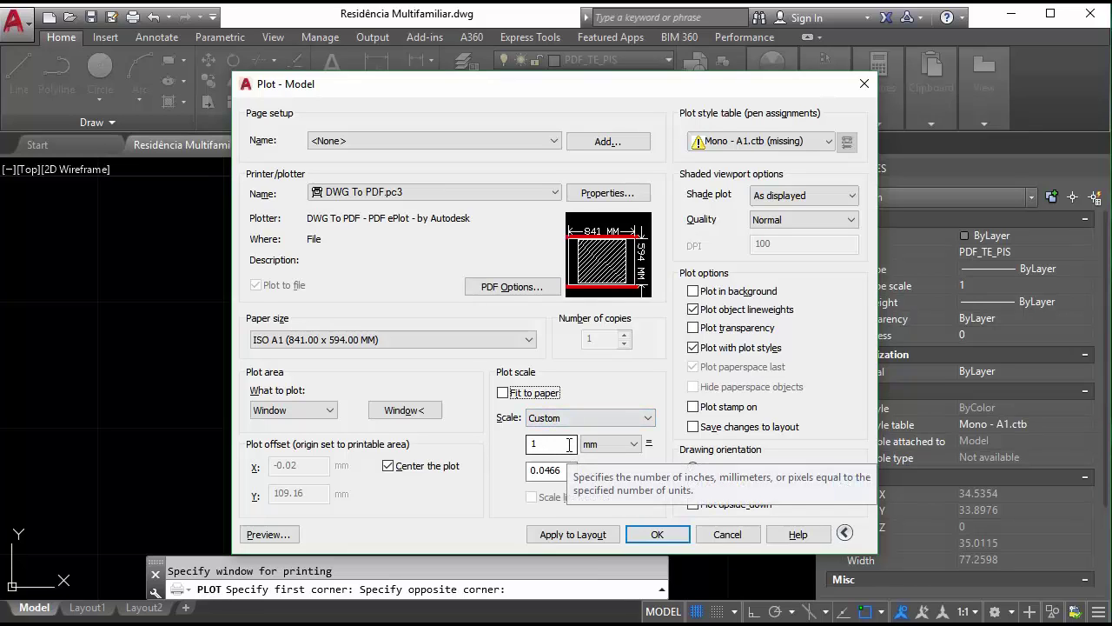
# Step: Keep millimetres as the paper unit and pick the 1:100 standard scale
pyautogui.click(602, 445)
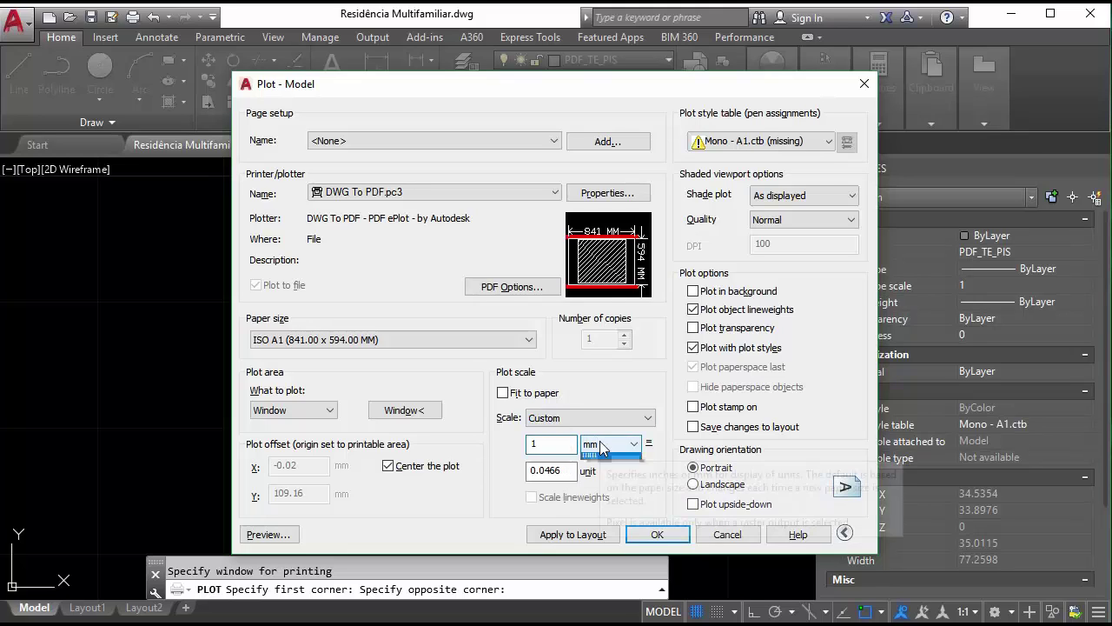
pyautogui.click(597, 471)
pyautogui.click(566, 469)
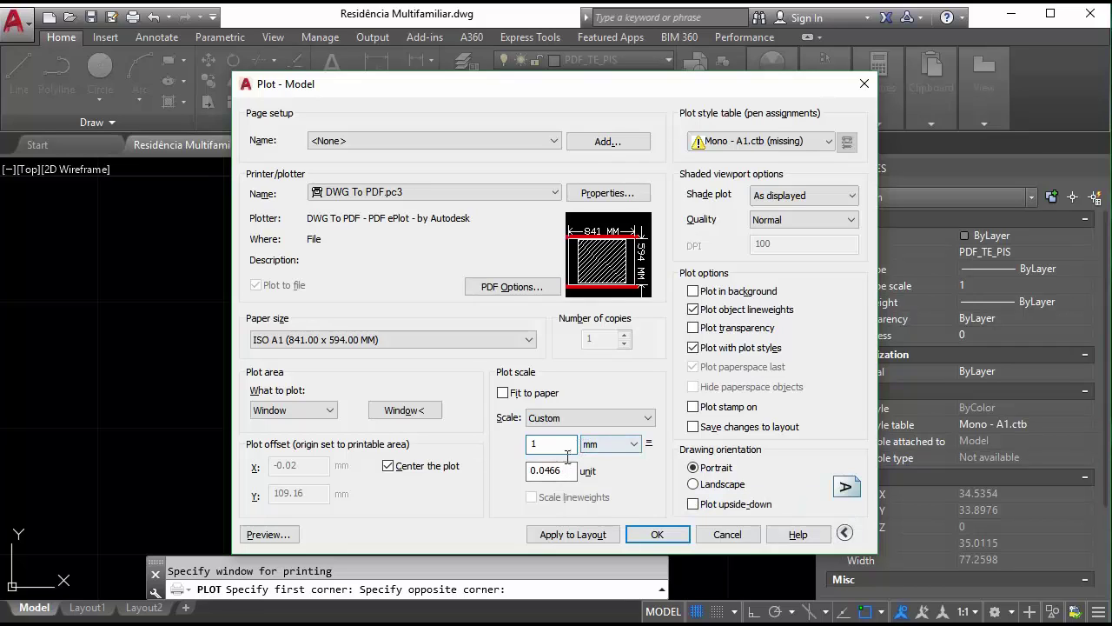
pyautogui.click(543, 445)
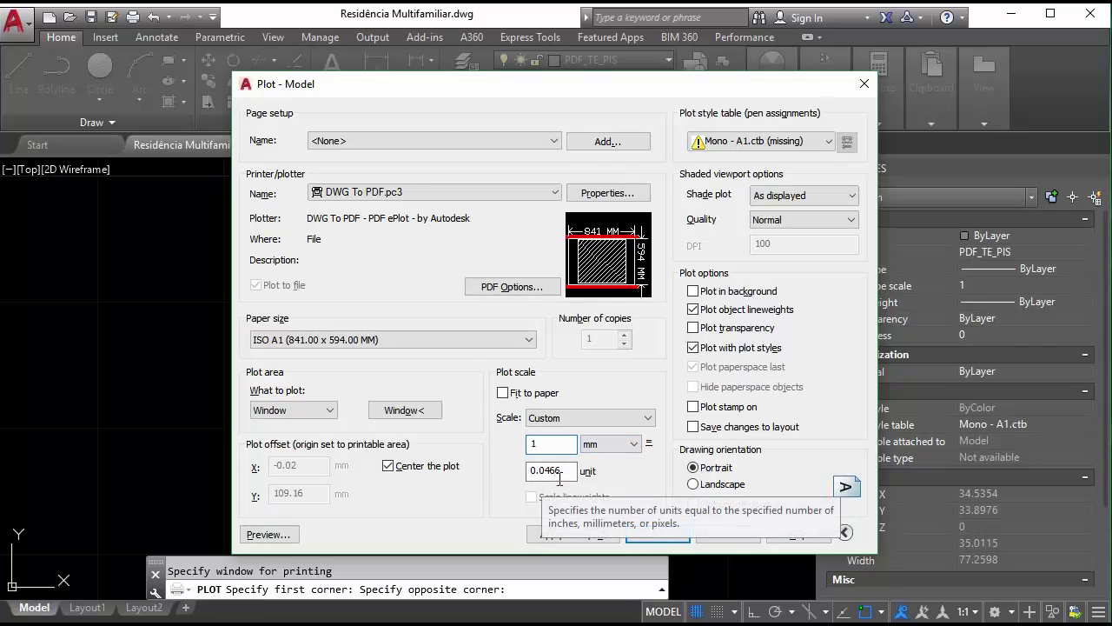
pyautogui.click(572, 415)
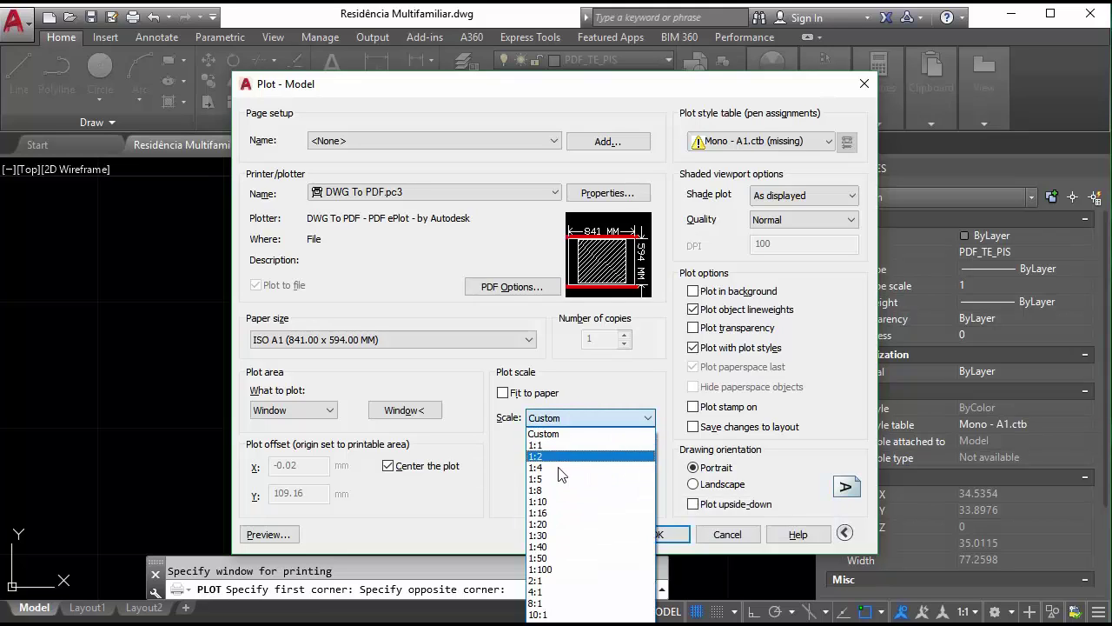
pyautogui.click(553, 569)
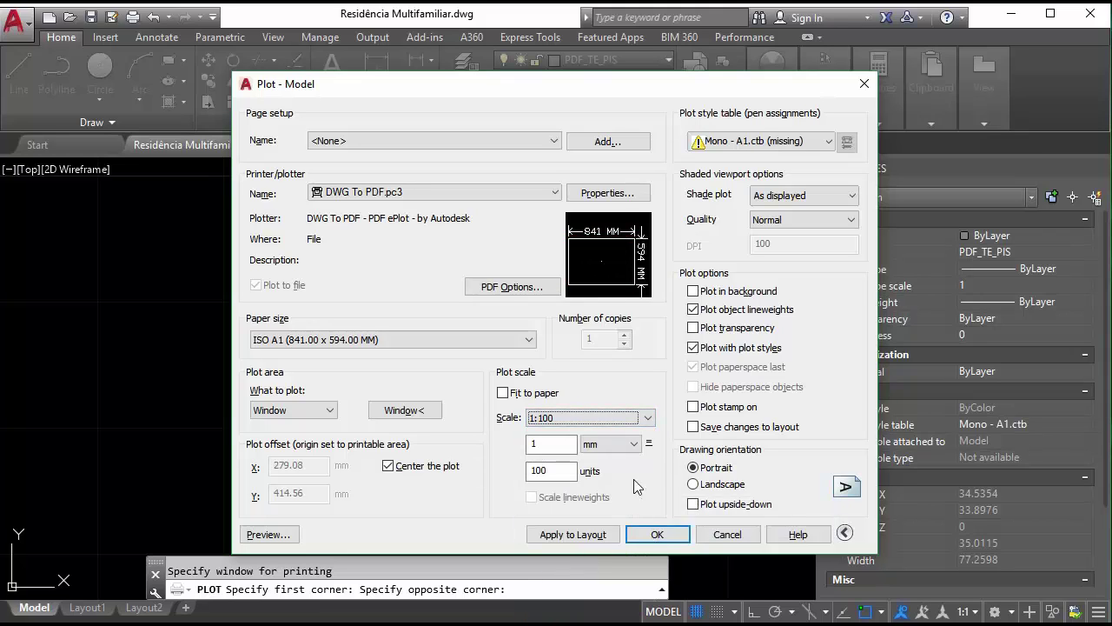
# Step: Change the custom scale to 100 mm = 1 unit and preview the plot
pyautogui.click(572, 445)
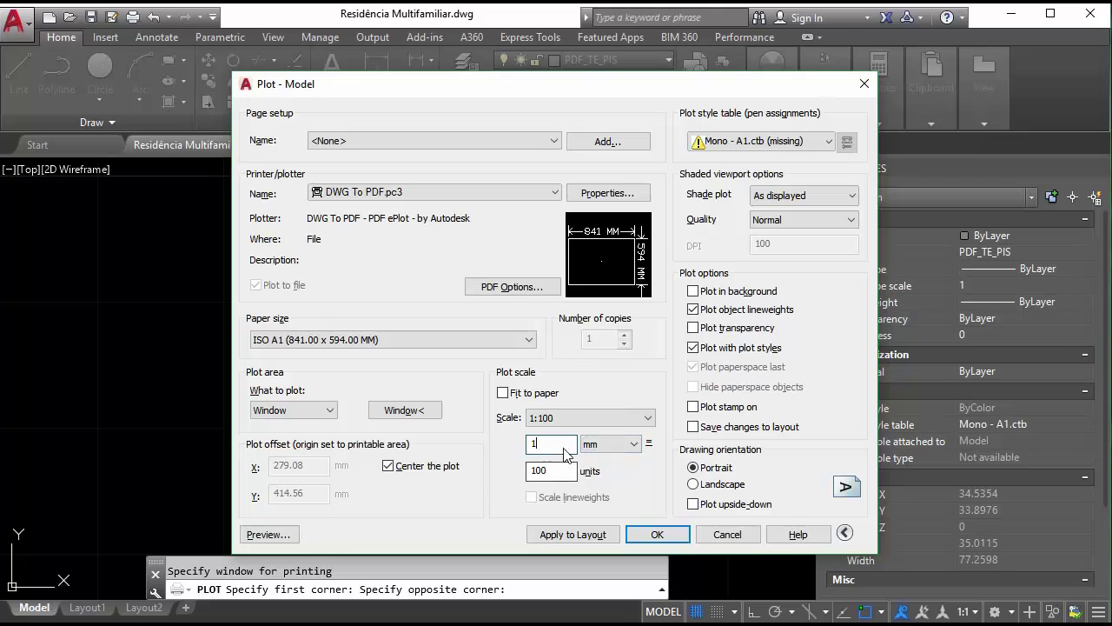
pyautogui.click(565, 471)
pyautogui.click(559, 445)
pyautogui.write('00')
pyautogui.doubleClick(551, 472)
pyautogui.write('1')
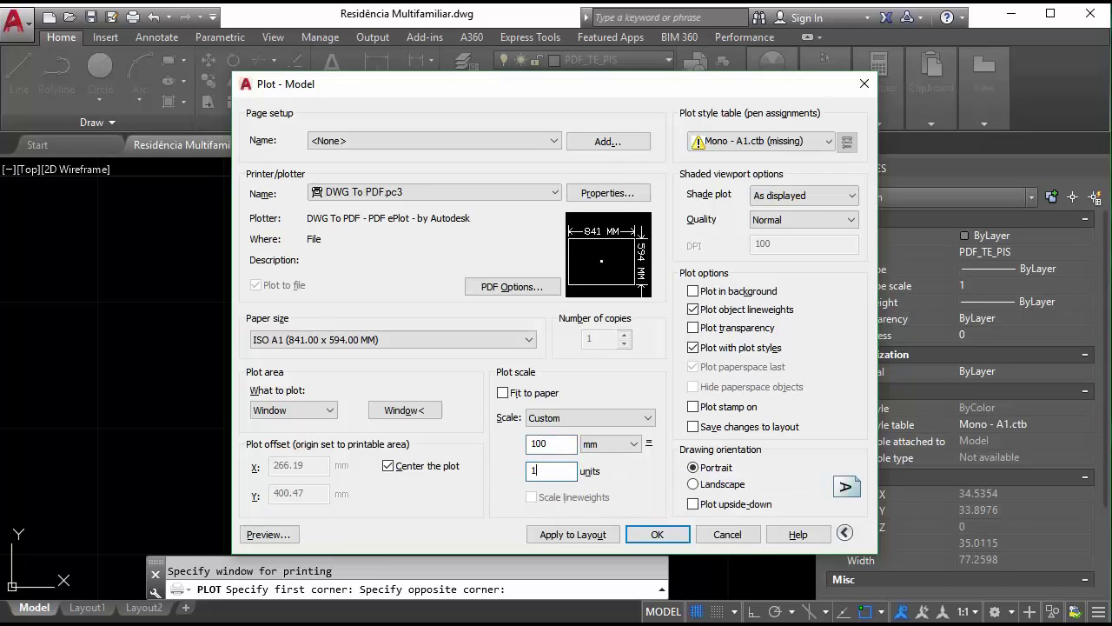
pyautogui.click(554, 443)
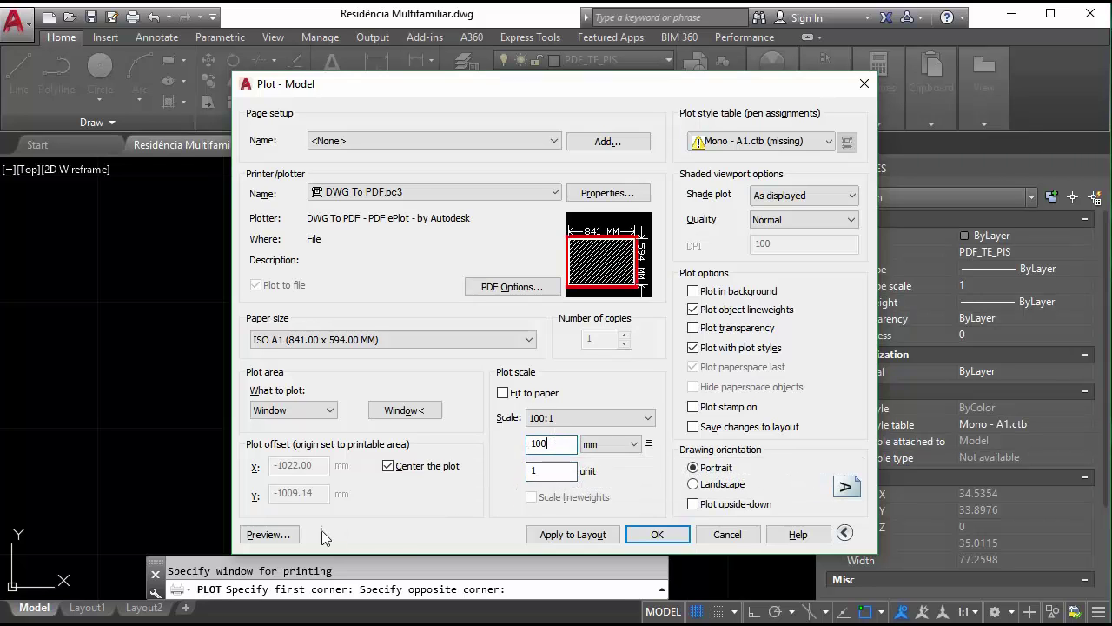
pyautogui.click(292, 535)
# Step: Dismiss the preview and set the custom scale to 1000 mm = 100 units
pyautogui.click(600, 287)
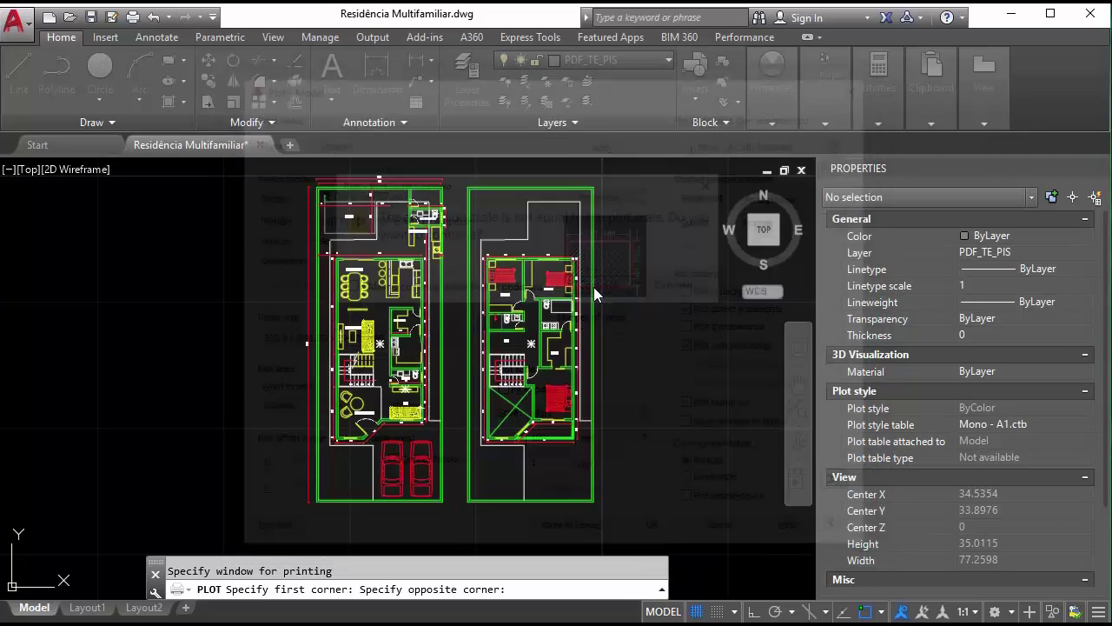
pyautogui.press('Escape')
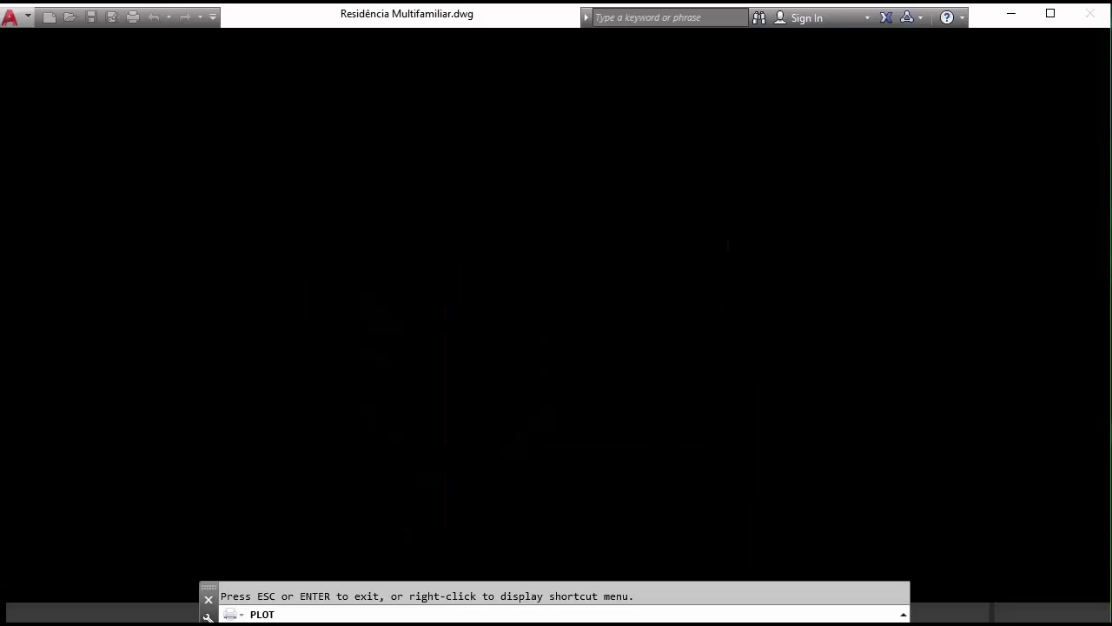
pyautogui.click(547, 397)
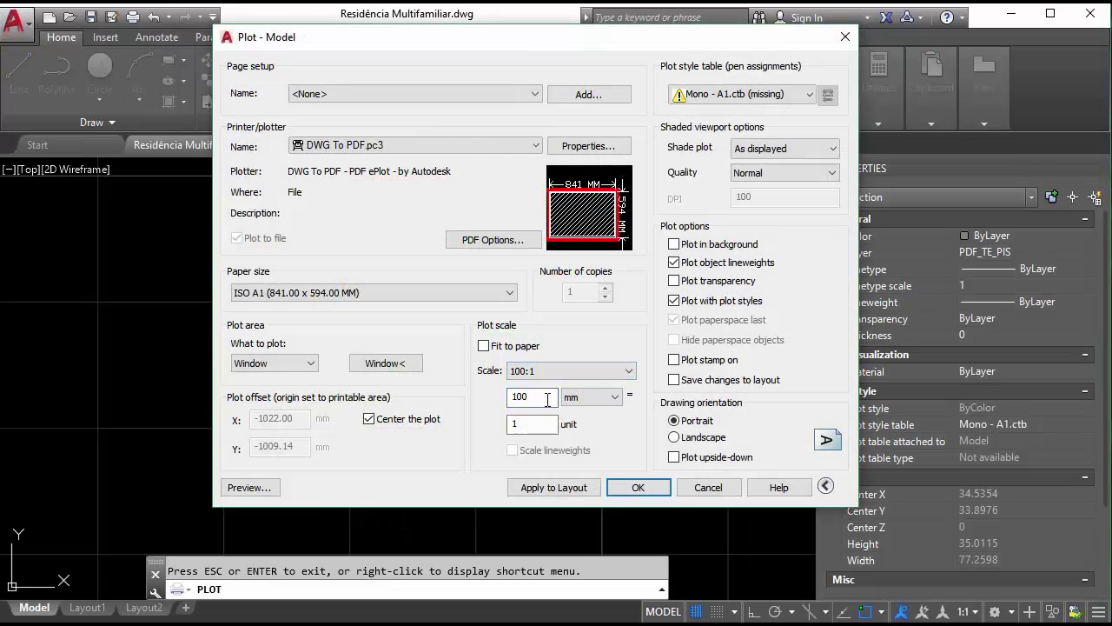
pyautogui.moveTo(532, 397)
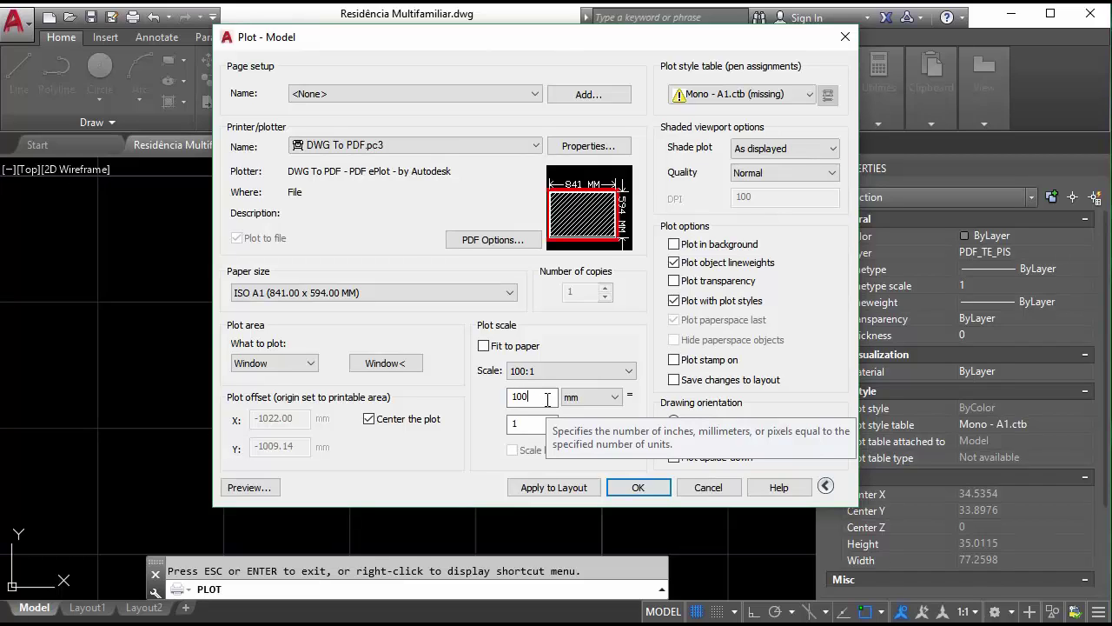
pyautogui.write('0')
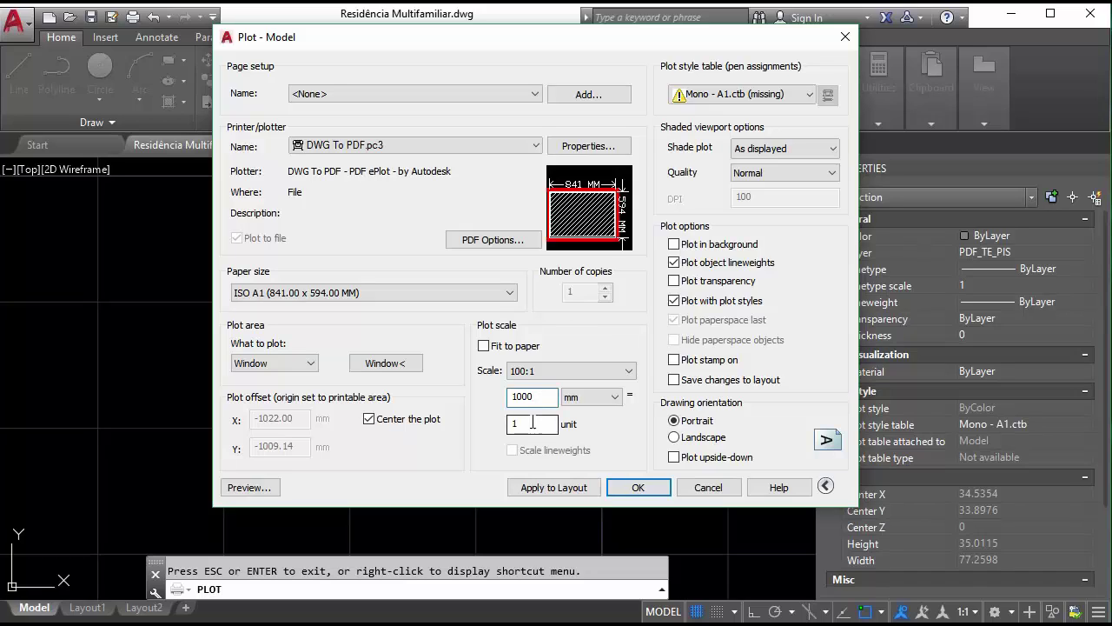
pyautogui.moveTo(533, 424); pyautogui.dragTo(507, 426)
pyautogui.write('100')
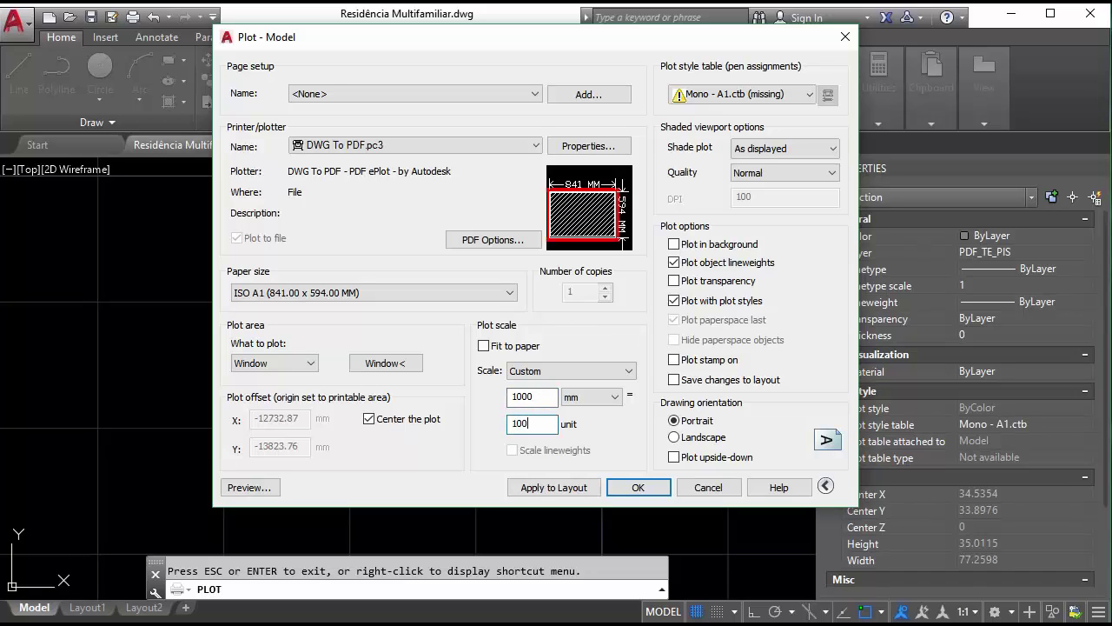
# Step: Preview the enlarged plans at the new scale past the warning, then close the preview
pyautogui.click(252, 487)
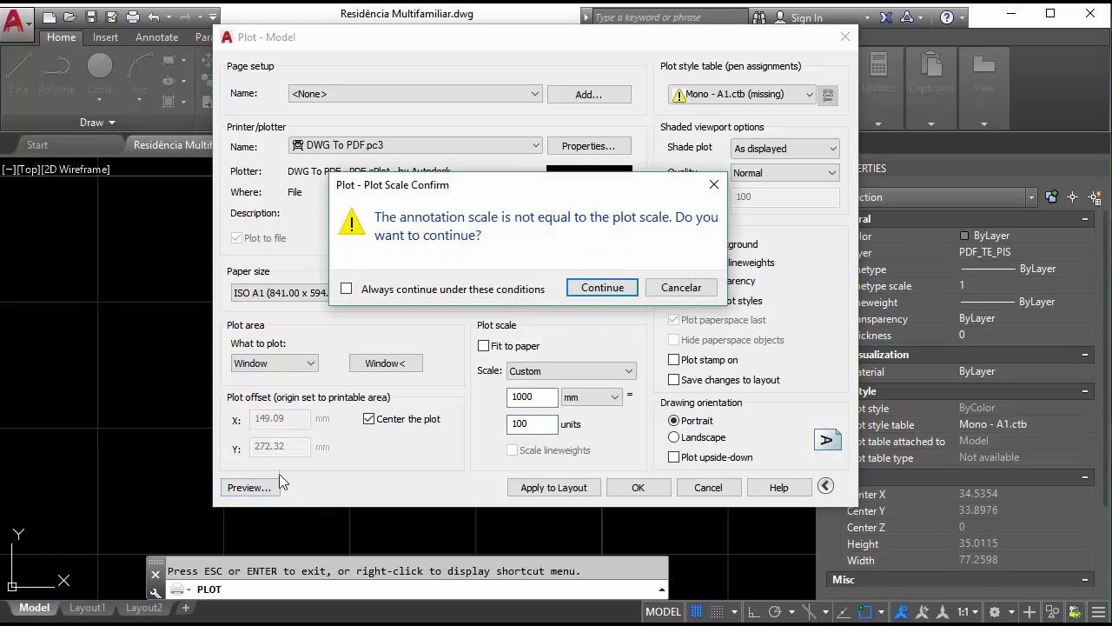
pyautogui.click(598, 287)
pyautogui.scroll(2, 599, 326)
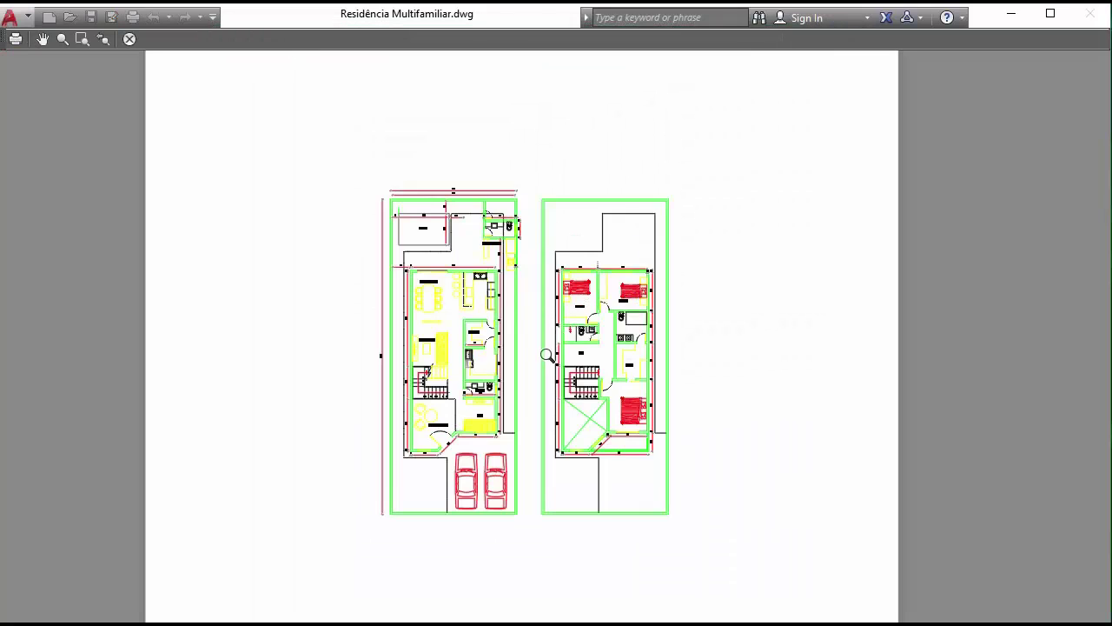
pyautogui.scroll(2, 547, 355)
pyautogui.scroll(1, 566, 458)
pyautogui.scroll(-3, 580, 435)
pyautogui.scroll(2, 580, 435)
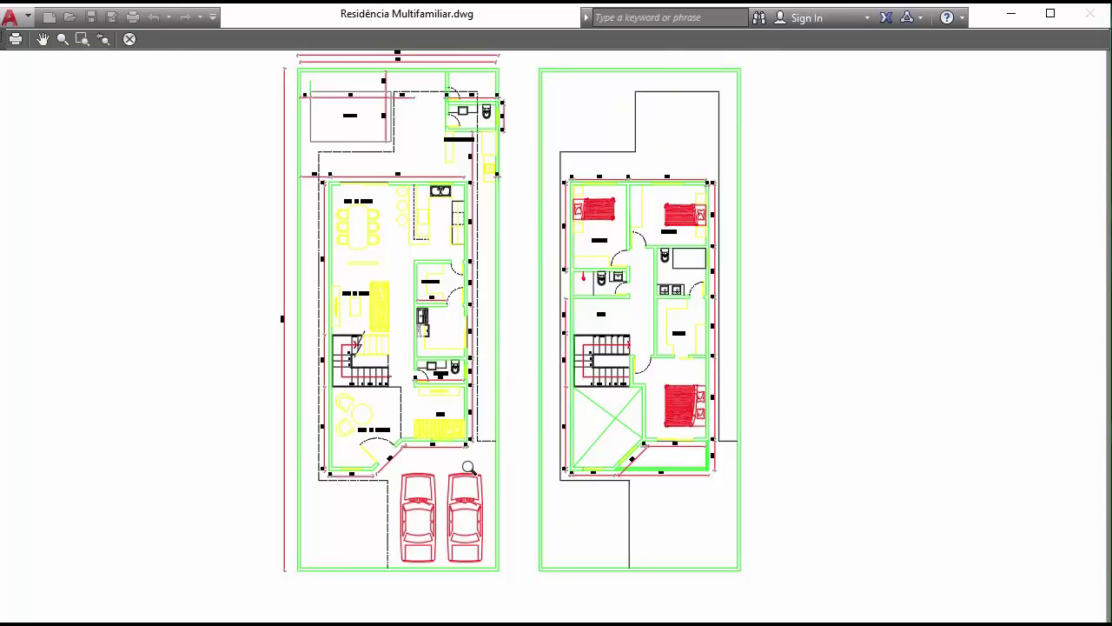
pyautogui.press('Escape')
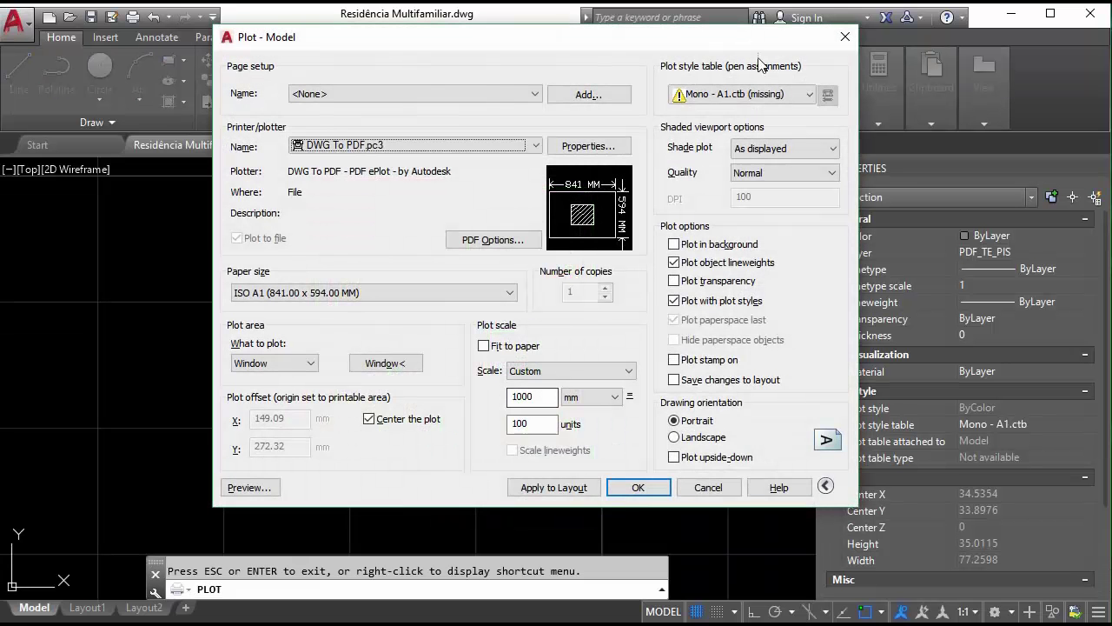
# Step: Set the plot style table to None, then choose New... to start a new table
pyautogui.click(784, 94)
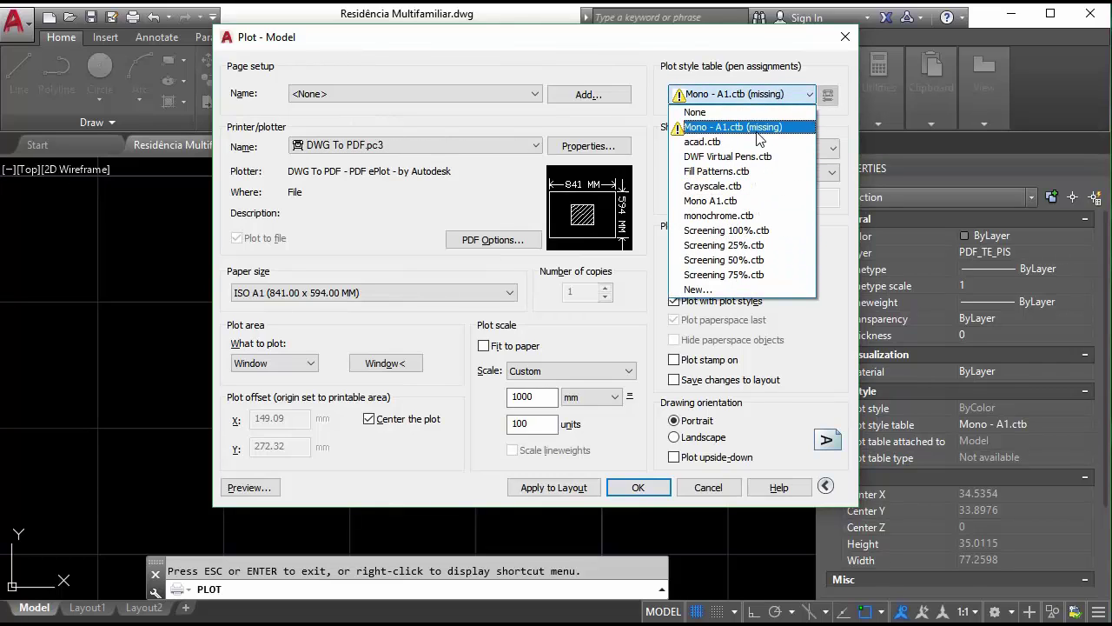
pyautogui.click(754, 112)
pyautogui.click(803, 97)
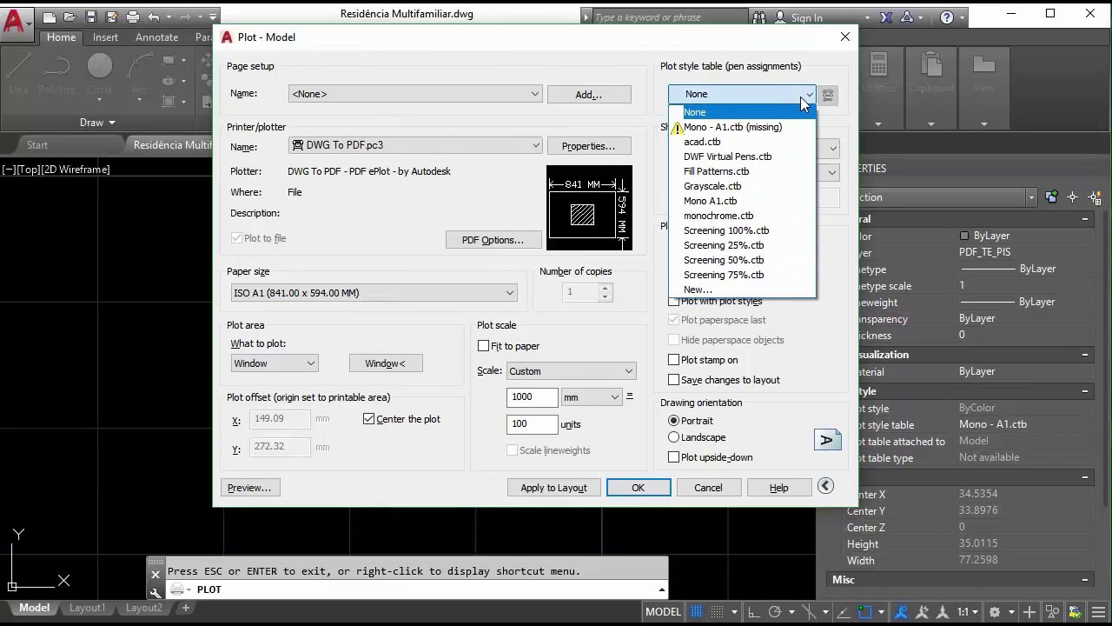
pyautogui.click(700, 291)
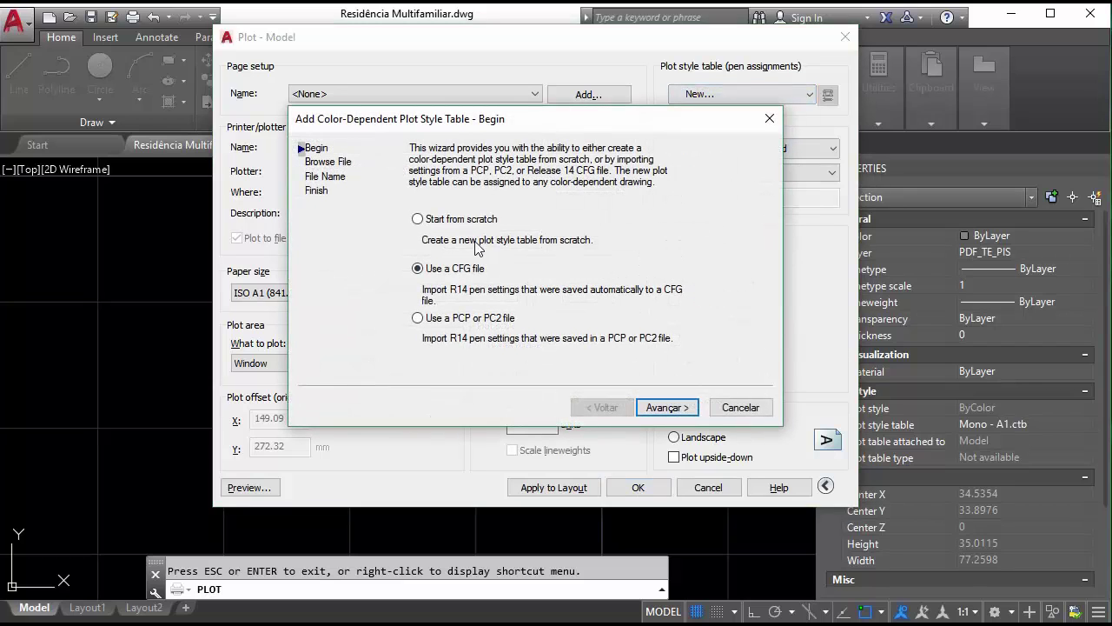
# Step: Build a new plot style table from scratch named 'A1 PDF' and finish the wizard
pyautogui.click(467, 220)
pyautogui.click(667, 408)
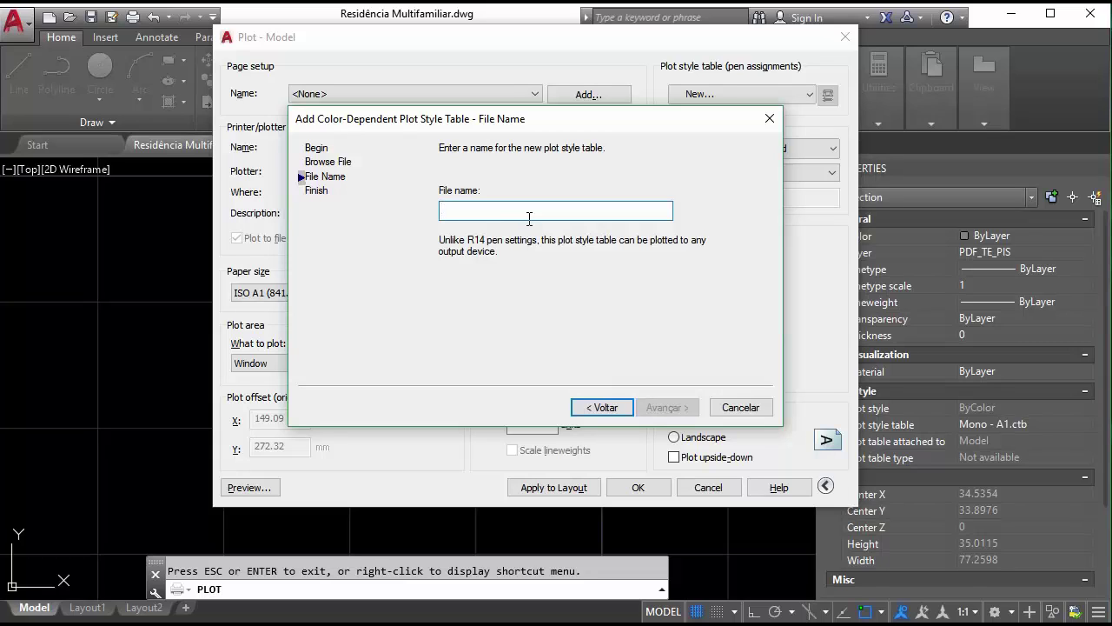
pyautogui.write('A1 PDF')
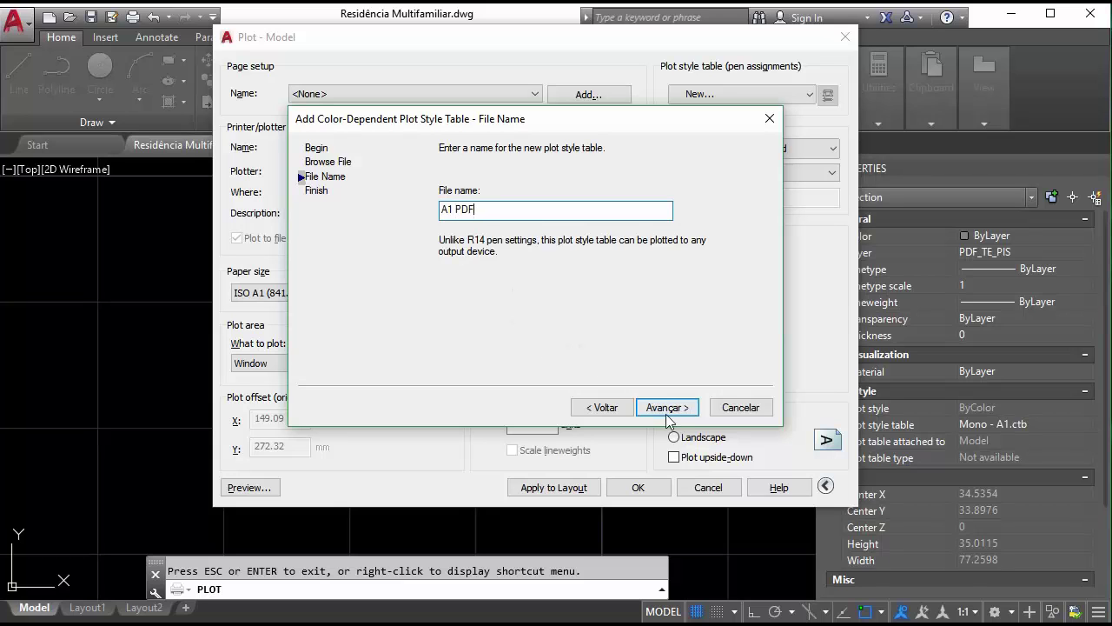
pyautogui.click(668, 406)
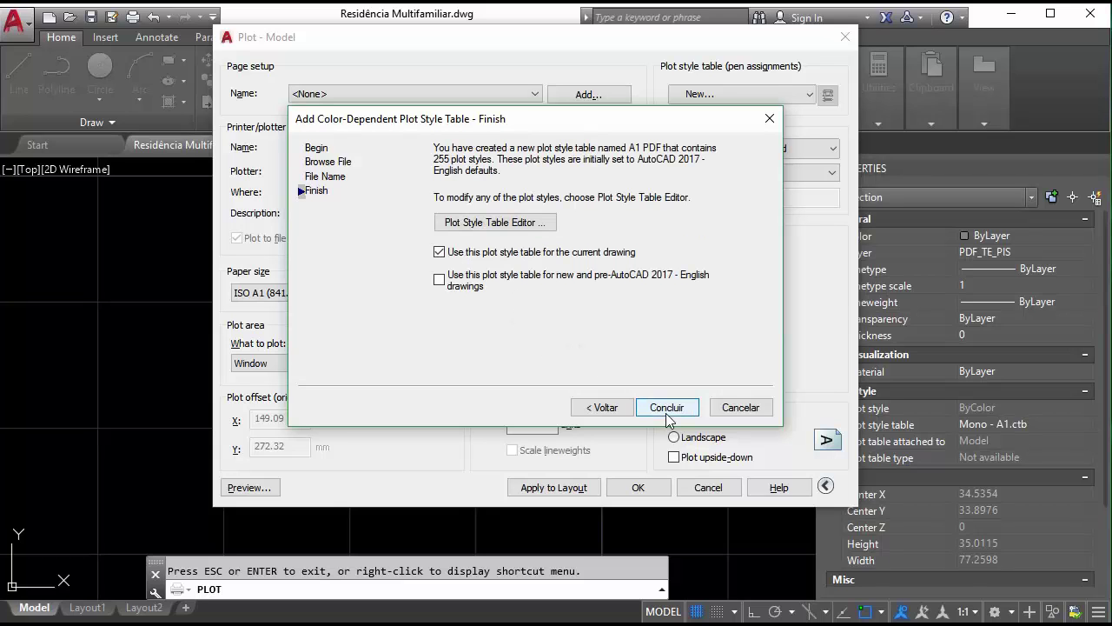
pyautogui.click(669, 410)
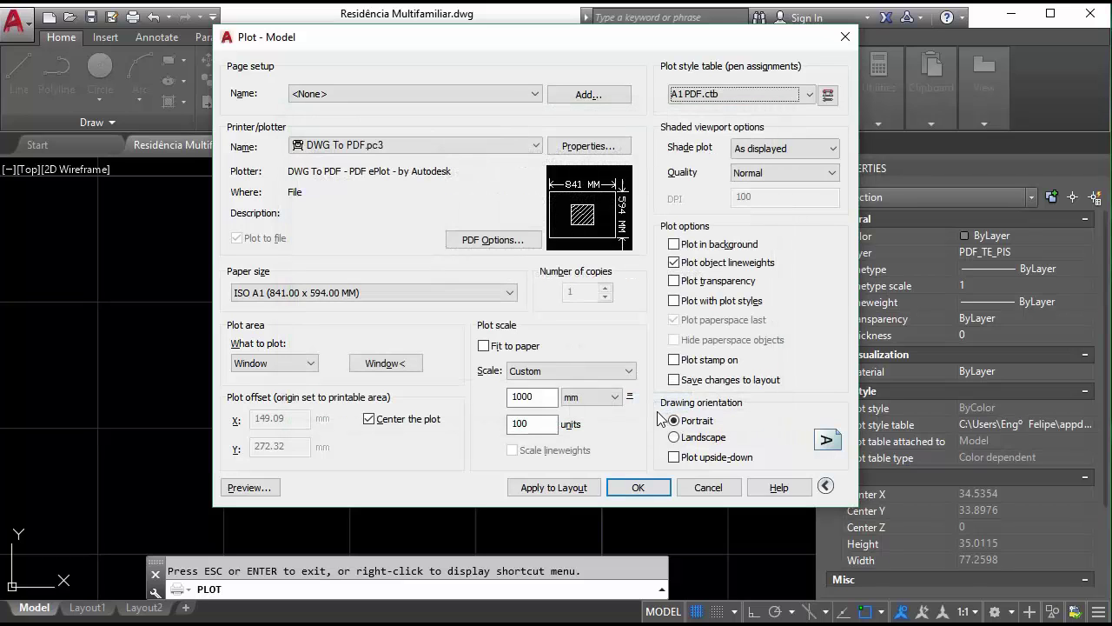
pyautogui.click(827, 97)
pyautogui.click(380, 130)
pyautogui.click(379, 144)
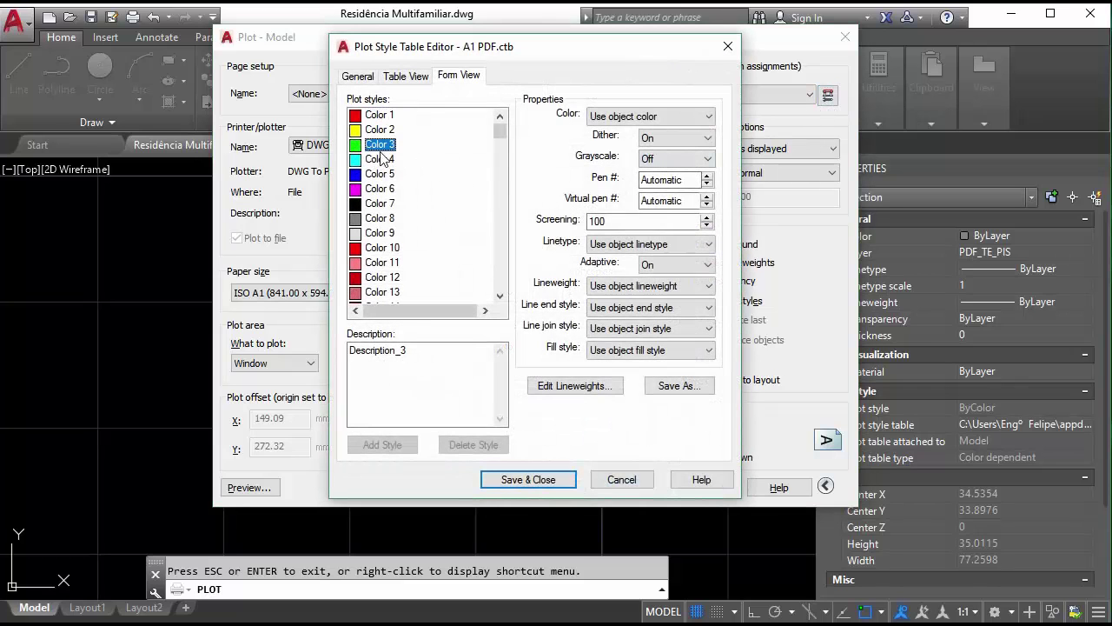
pyautogui.click(609, 117)
pyautogui.click(650, 129)
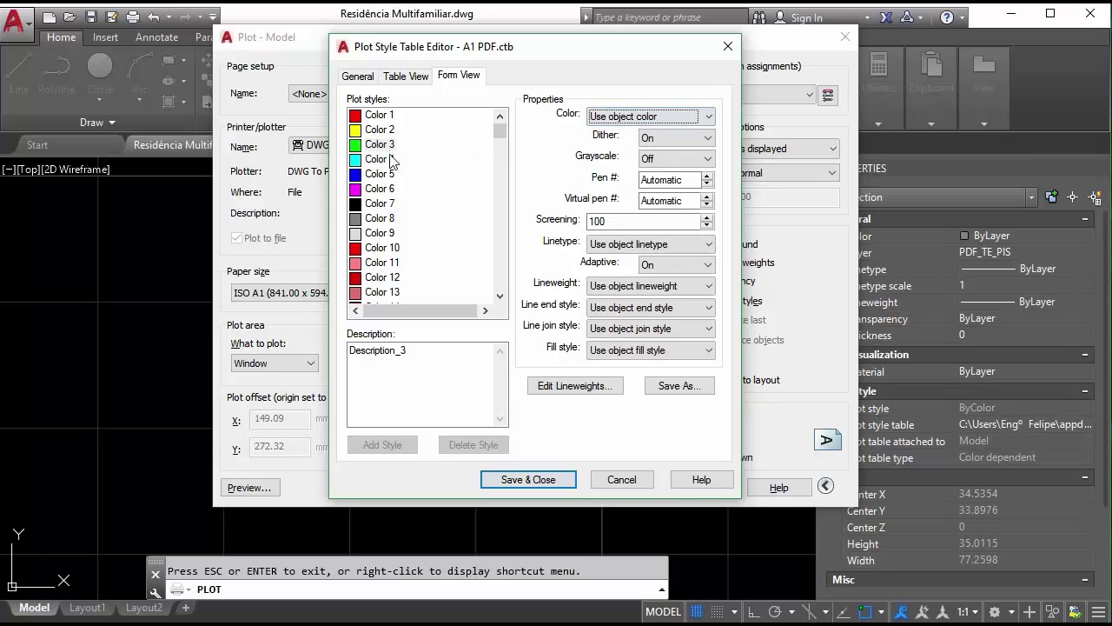
pyautogui.click(380, 129)
pyautogui.click(379, 115)
pyautogui.click(626, 245)
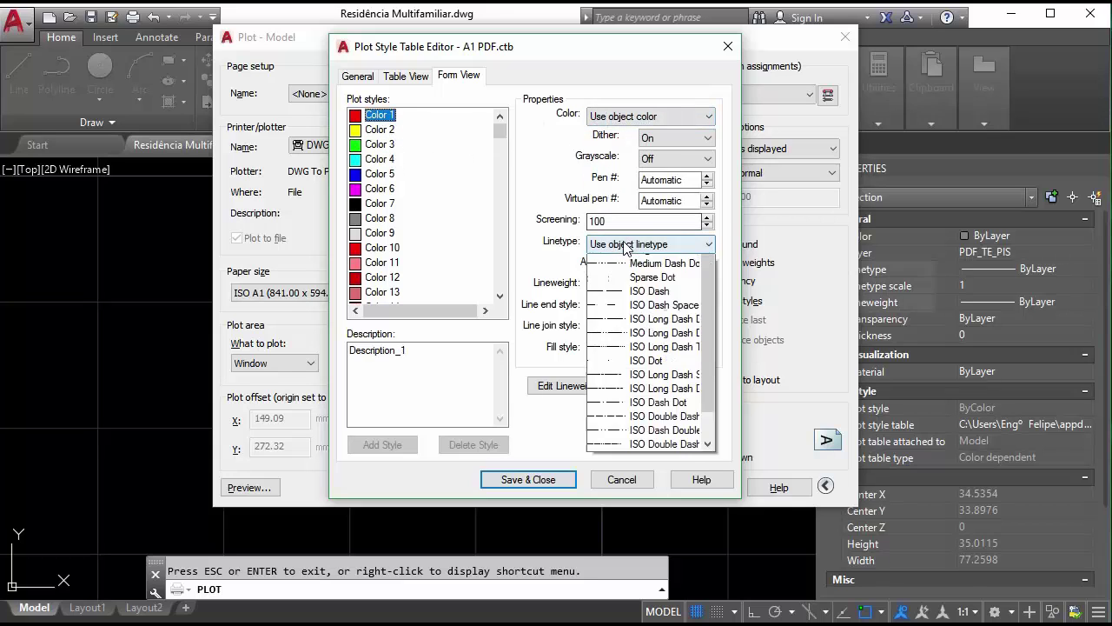
pyautogui.click(626, 245)
pyautogui.click(634, 286)
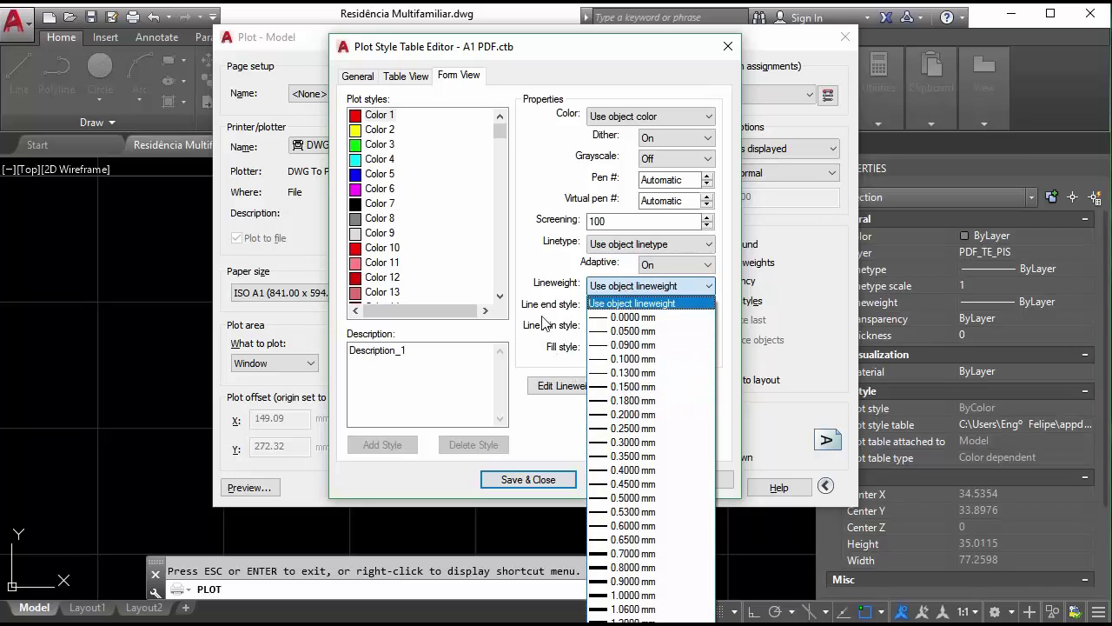
pyautogui.press('Escape')
pyautogui.press('Escape')
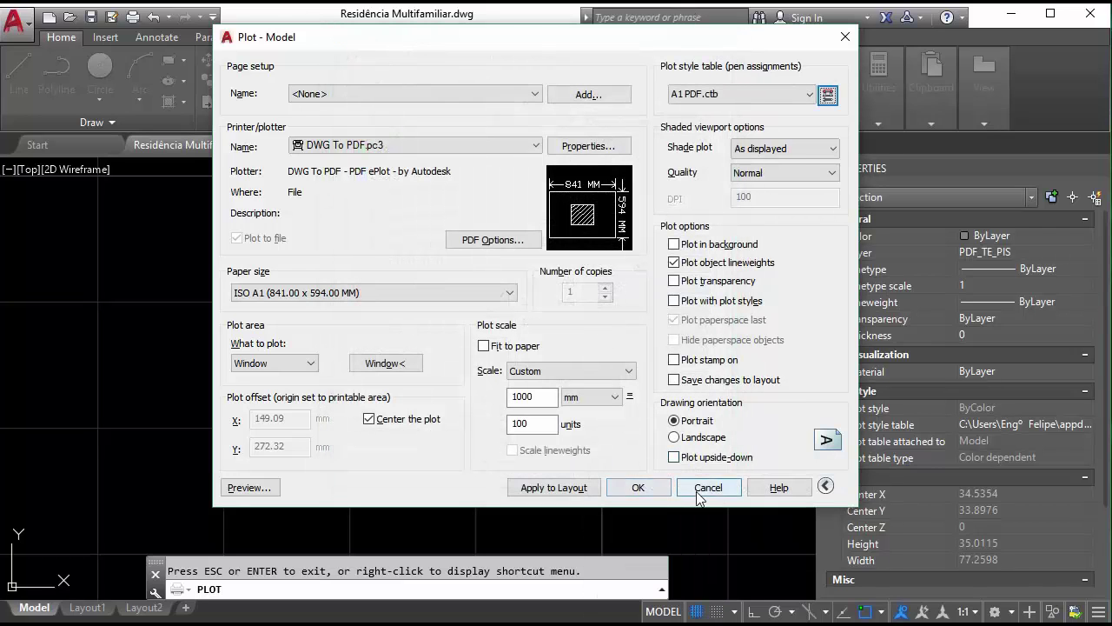
# Step: Cancel the Plot dialog and return to the floor plans in model space
pyautogui.click(708, 487)
pyautogui.scroll(3, 511, 281)
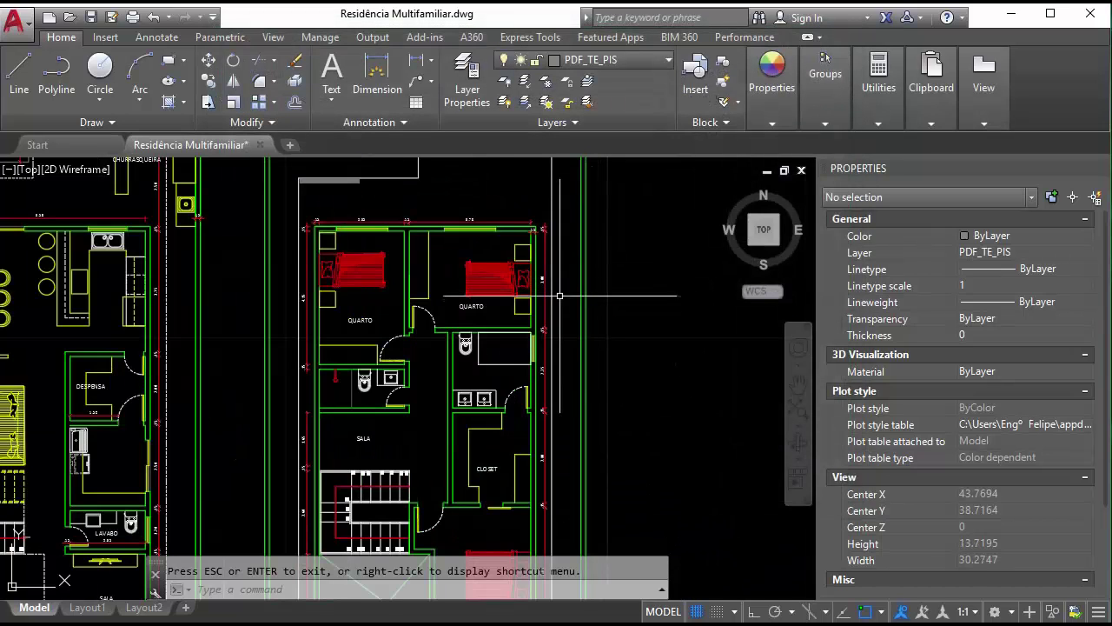
pyautogui.moveTo(608, 486); pyautogui.dragTo(511, 280)
pyautogui.press('Escape')
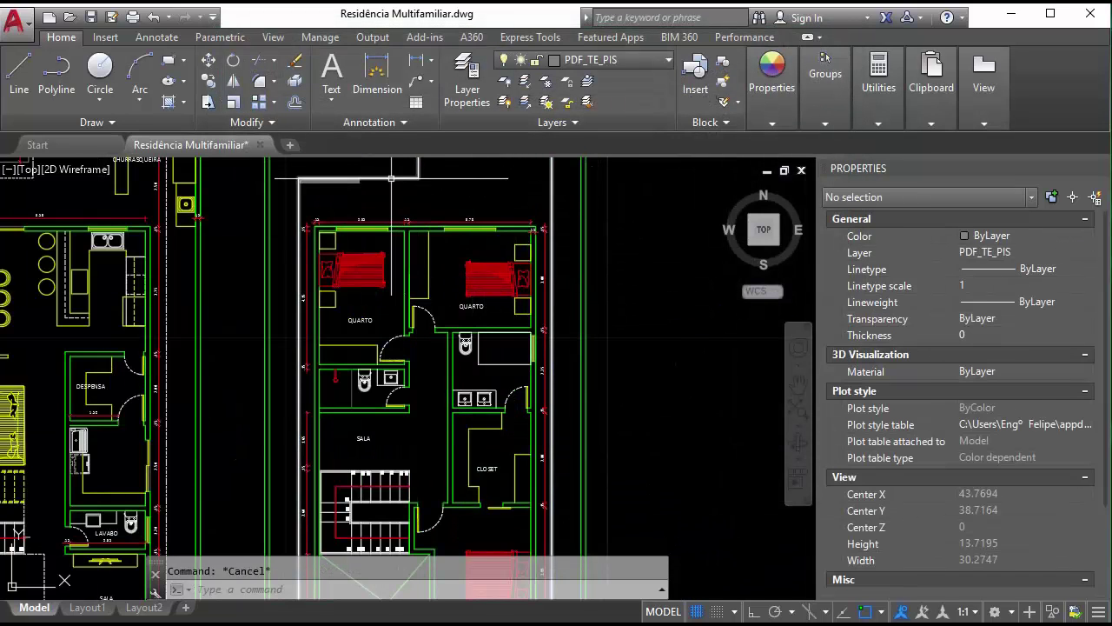
# Step: Inspect the lineweight of the top boundary polyline and a PDF_PAREDES wall polyline
pyautogui.click(507, 160)
pyautogui.click(772, 122)
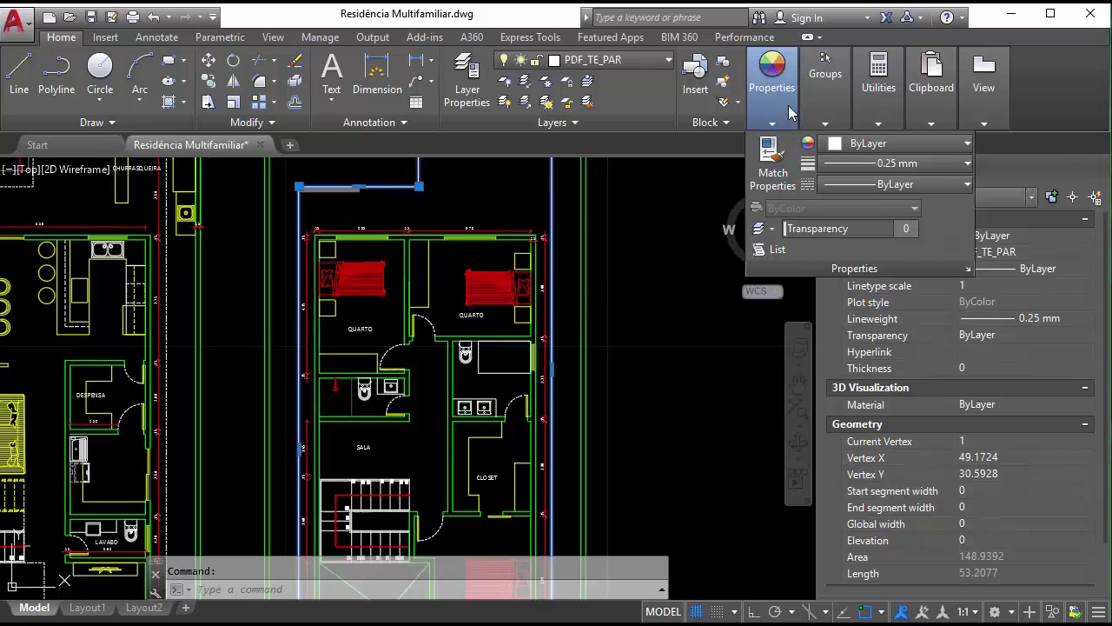
pyautogui.click(852, 169)
pyautogui.press('Escape')
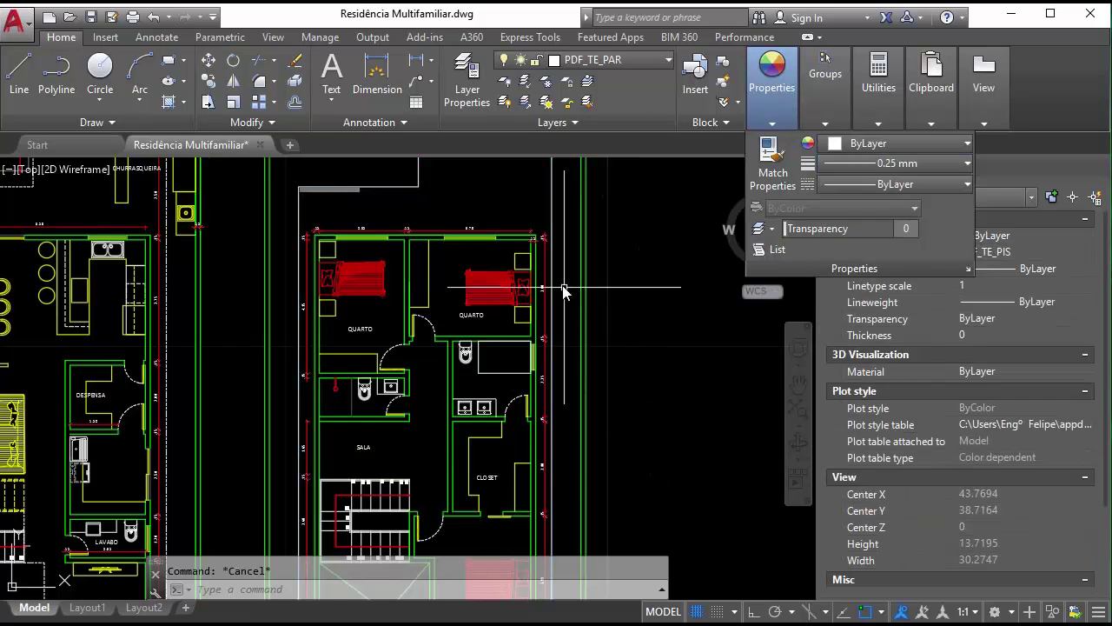
pyautogui.moveTo(554, 269); pyautogui.dragTo(627, 315, button='middle')
pyautogui.scroll(-4, 627, 314)
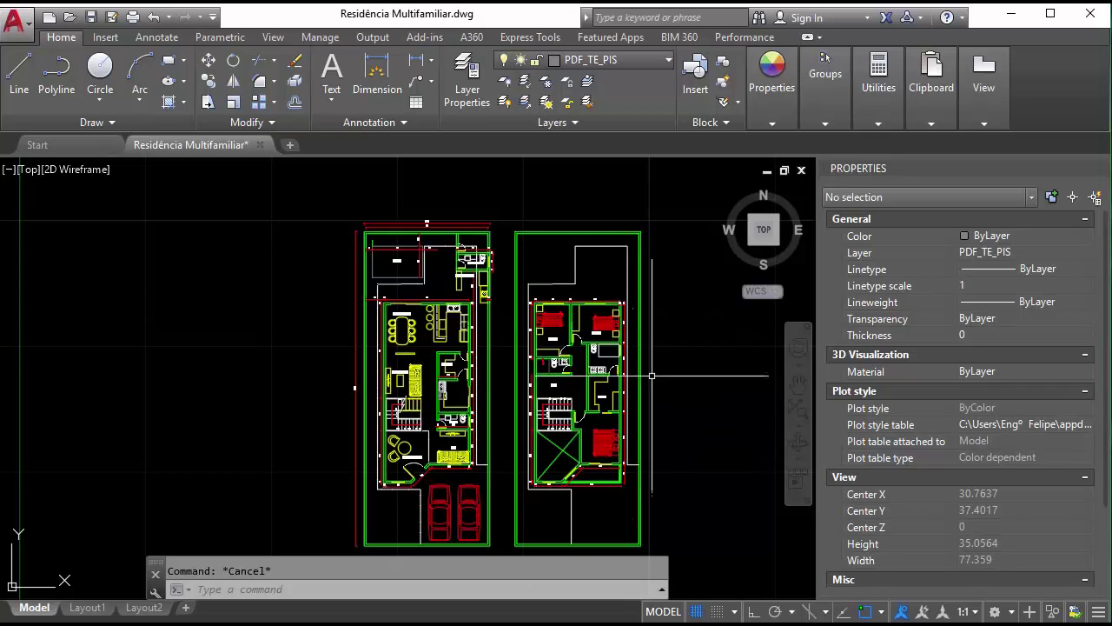
pyautogui.scroll(2, 639, 414)
pyautogui.click(639, 414)
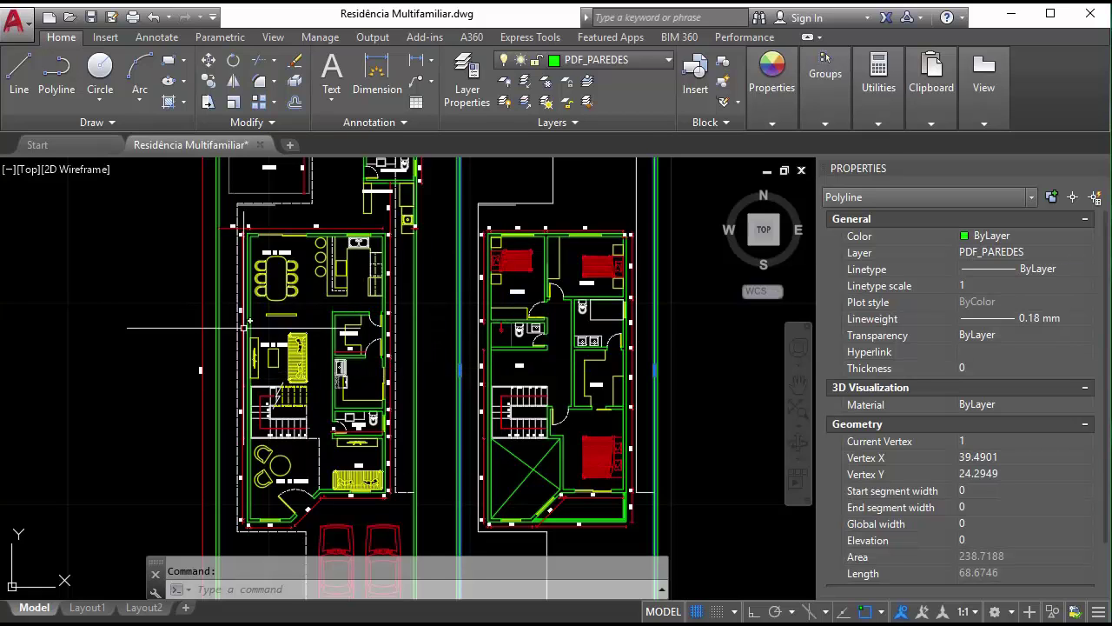
# Step: Zoom in to check the diagonal 2.06 dimension at the angled wall corner
pyautogui.scroll(3, 312, 358)
pyautogui.scroll(-2, 372, 360)
pyautogui.scroll(-1, 391, 360)
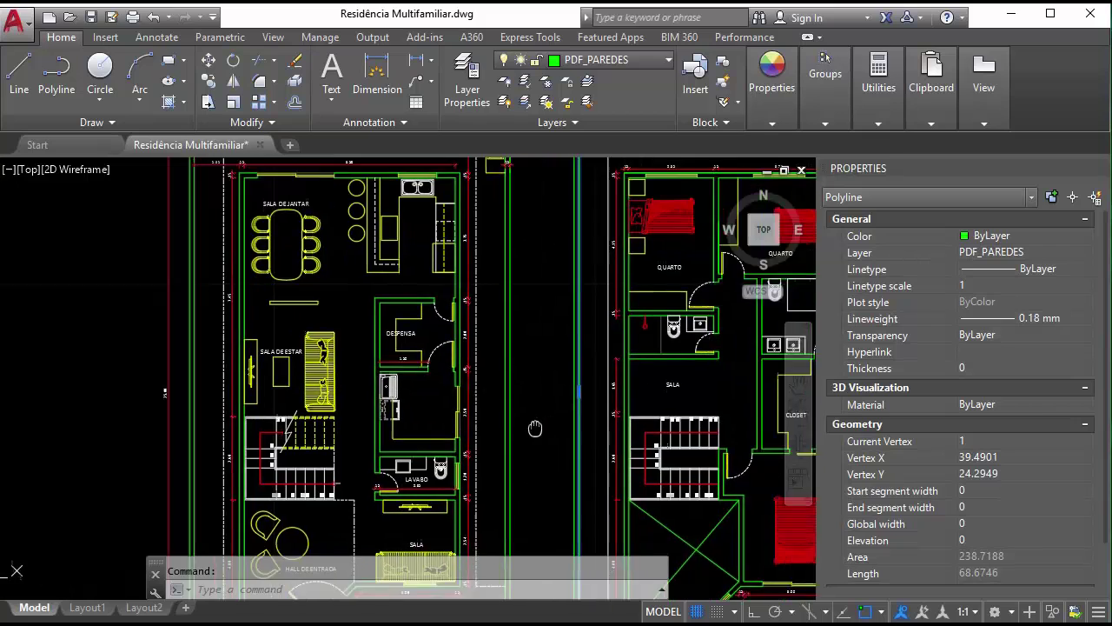
pyautogui.scroll(-1, 414, 359)
pyautogui.scroll(2, 417, 487)
pyautogui.scroll(-2, 423, 449)
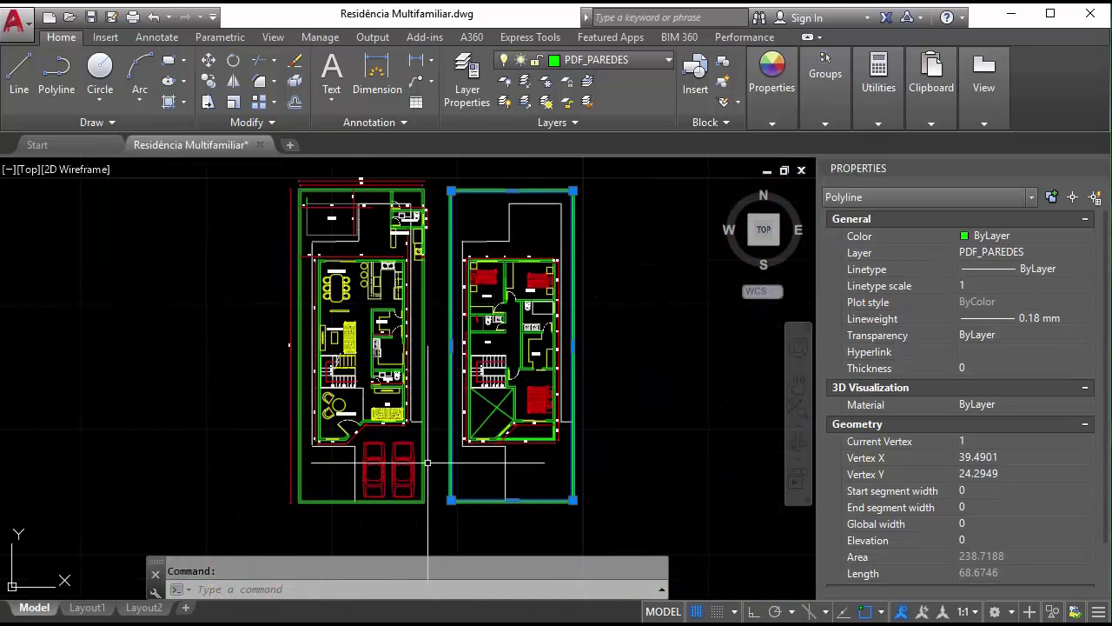
pyautogui.press('Escape')
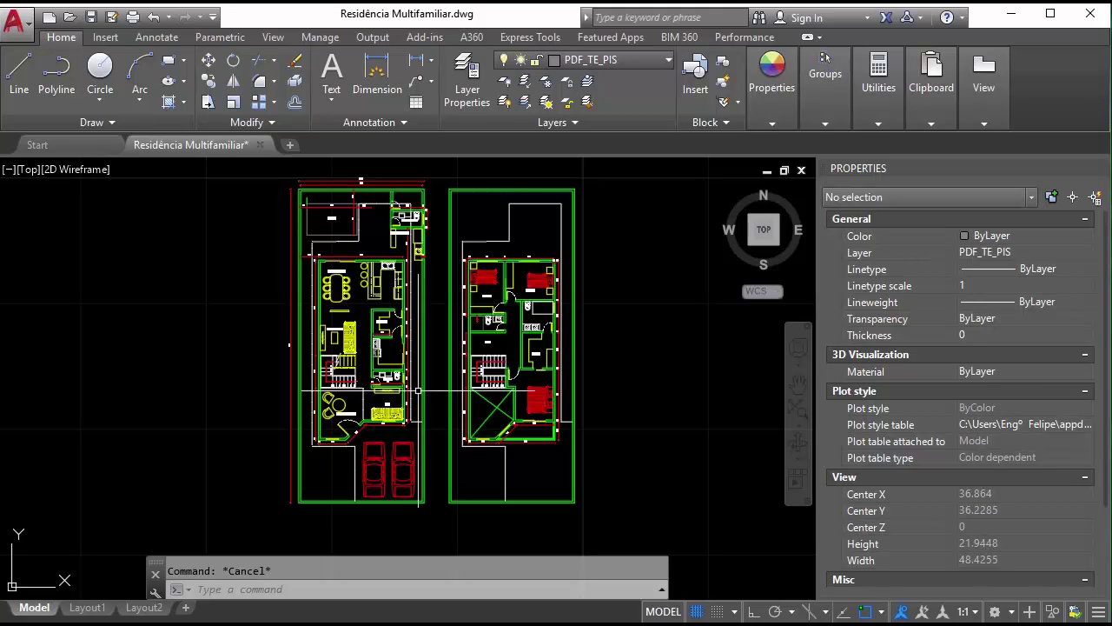
pyautogui.scroll(2, 495, 417)
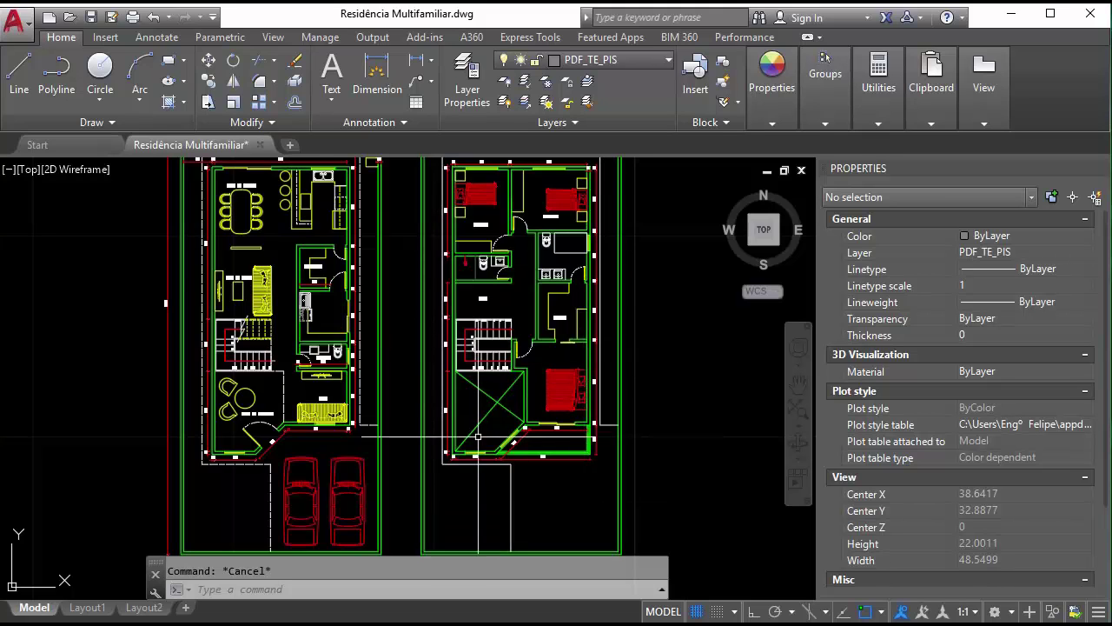
pyautogui.scroll(3, 483, 441)
pyautogui.scroll(3, 595, 461)
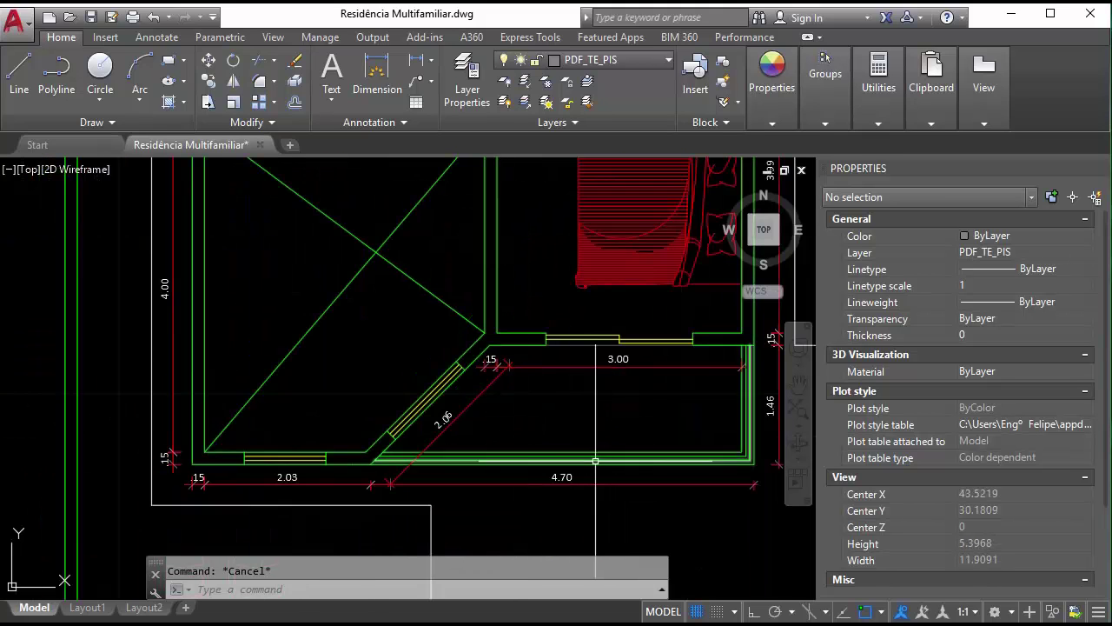
pyautogui.moveTo(595, 461); pyautogui.dragTo(610, 487, button='middle')
pyautogui.click(482, 435)
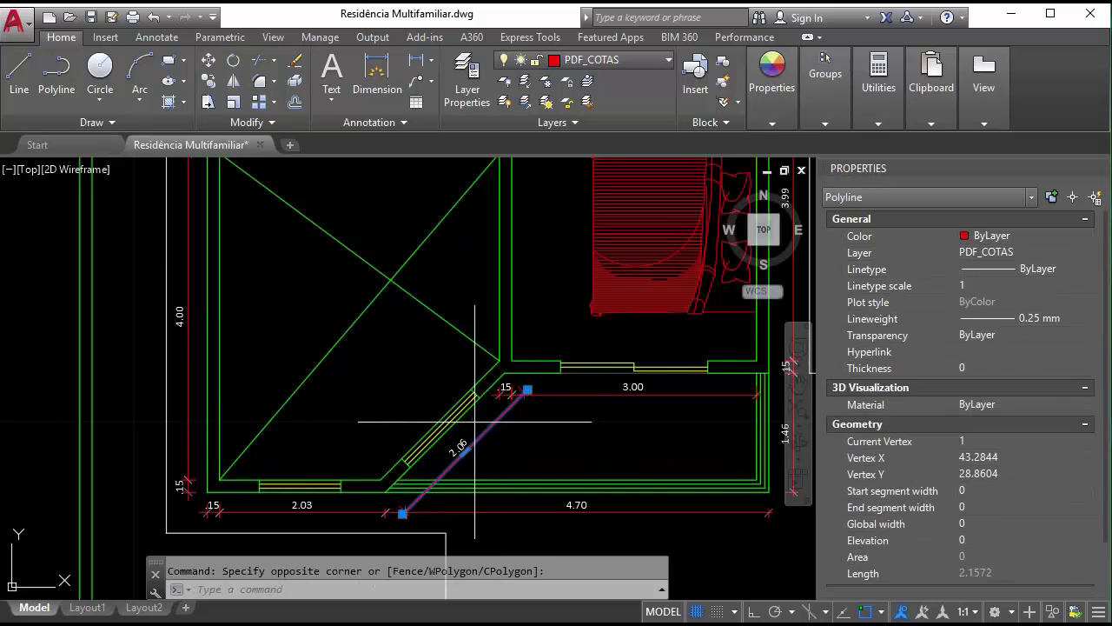
pyautogui.press('Escape')
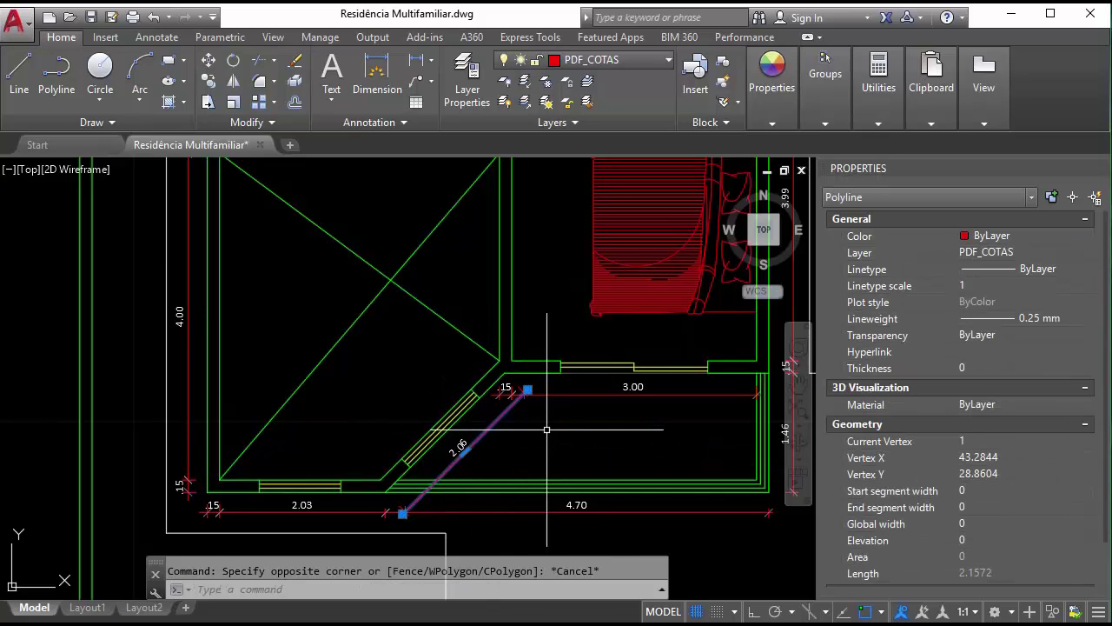
pyautogui.press('Escape')
# Step: Frame both floor plans fully and open the model's Plot dialog
pyautogui.scroll(-4, 546, 429)
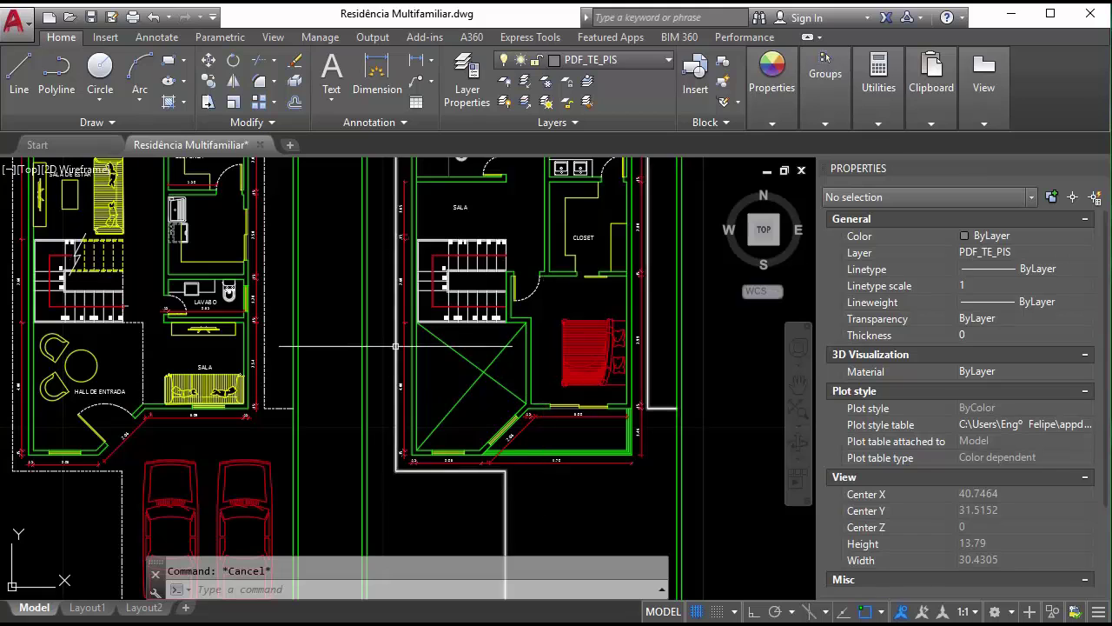
pyautogui.moveTo(417, 165); pyautogui.dragTo(448, 404, button='middle')
pyautogui.scroll(-2, 448, 405)
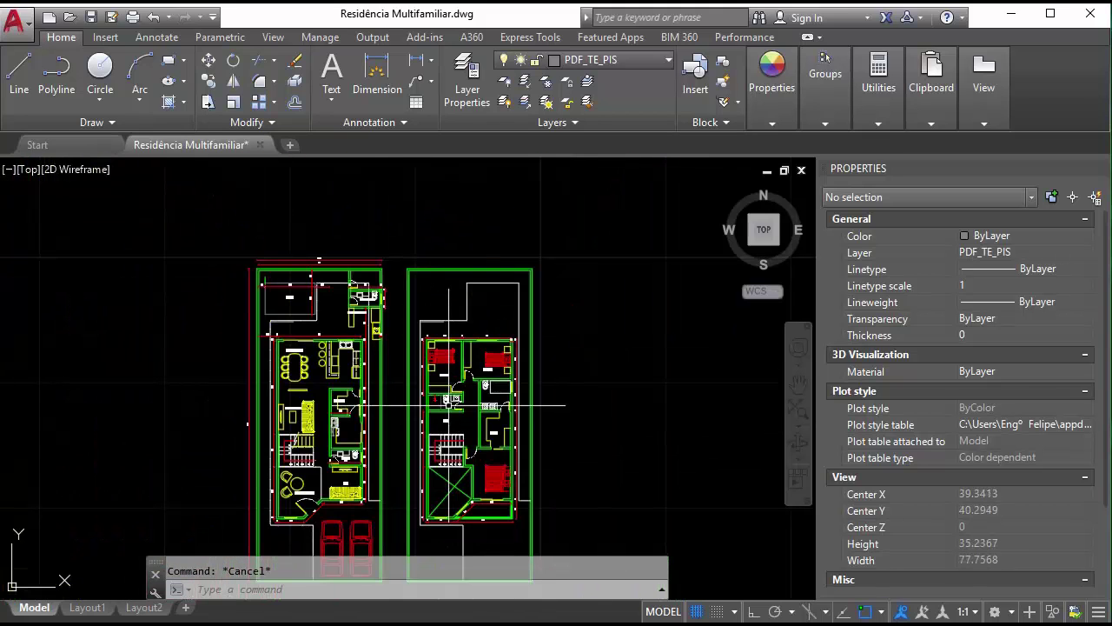
pyautogui.moveTo(449, 382); pyautogui.dragTo(480, 314, button='middle')
pyautogui.hotkey('ctrl', 'p')
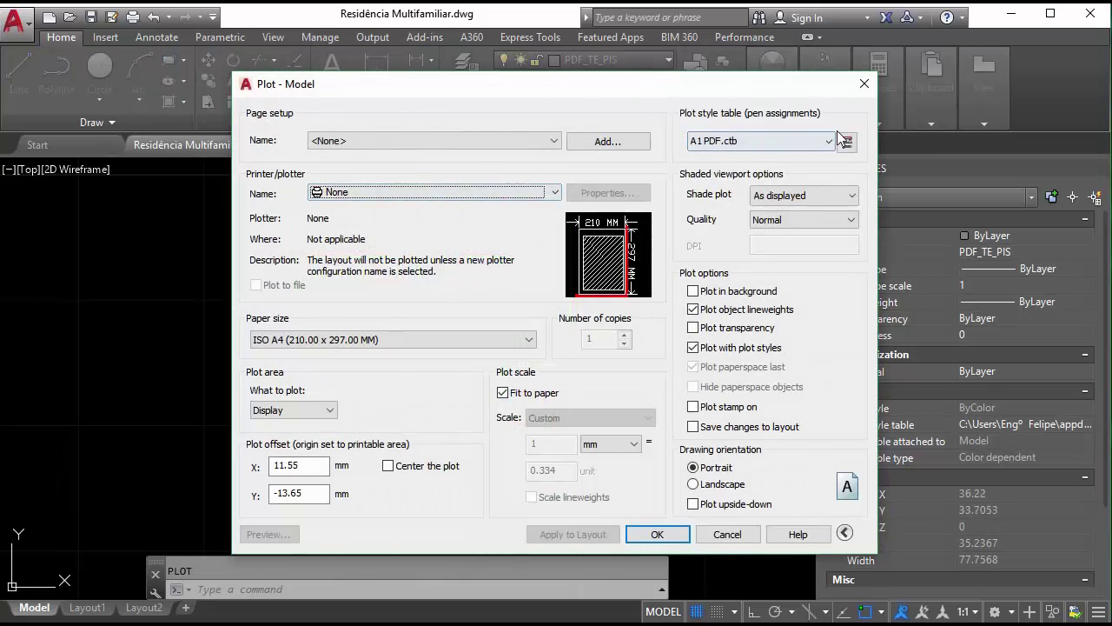
# Step: Edit A1 PDF.ctb so plot styles Color 243–249 plot Black at 0.1000 mm lineweight
pyautogui.click(847, 142)
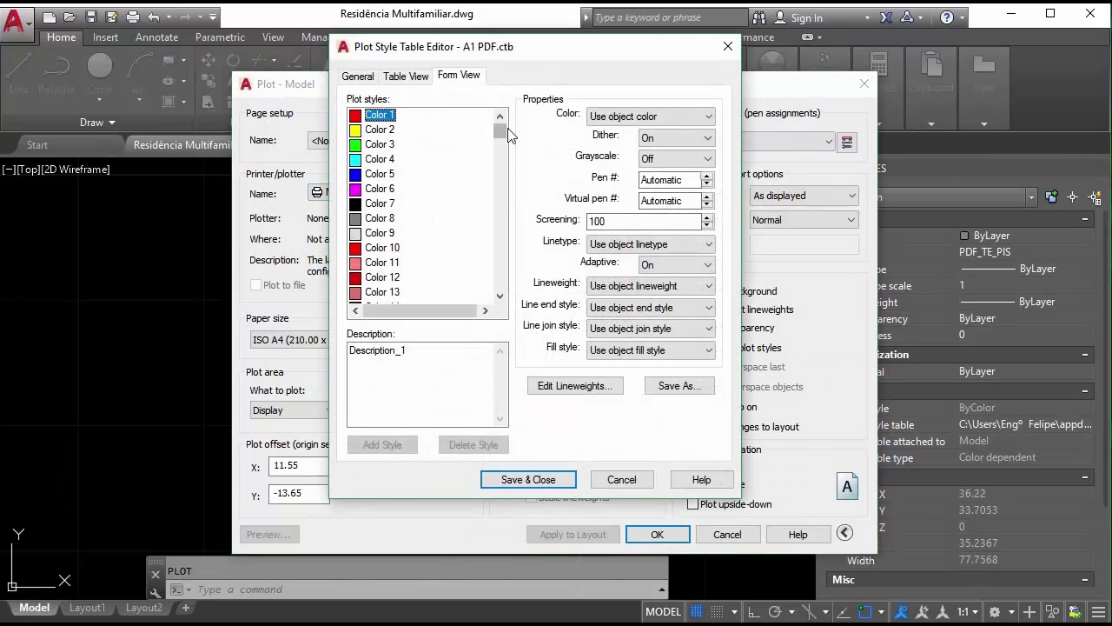
pyautogui.moveTo(502, 129); pyautogui.dragTo(500, 281)
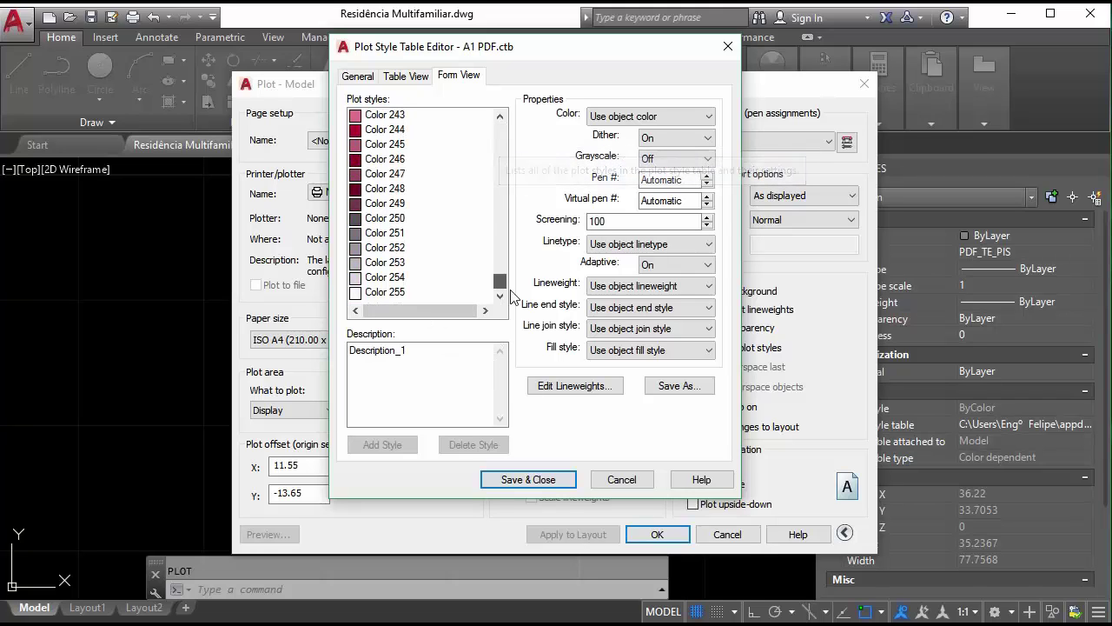
pyautogui.keyDown('shift'); pyautogui.click(385, 209); pyautogui.keyUp('shift')
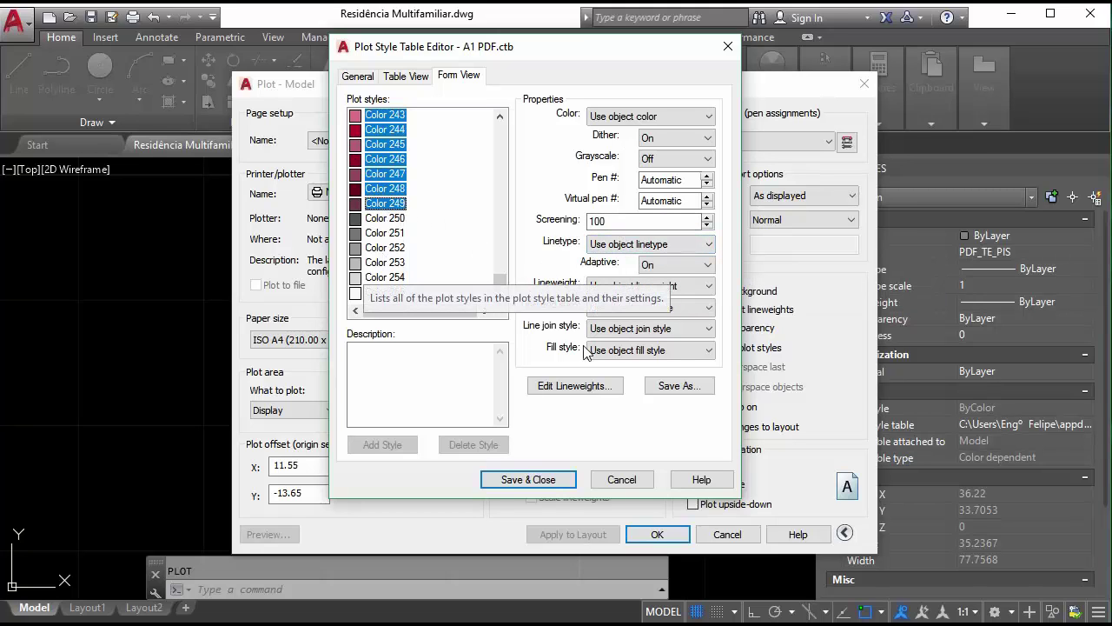
pyautogui.click(631, 286)
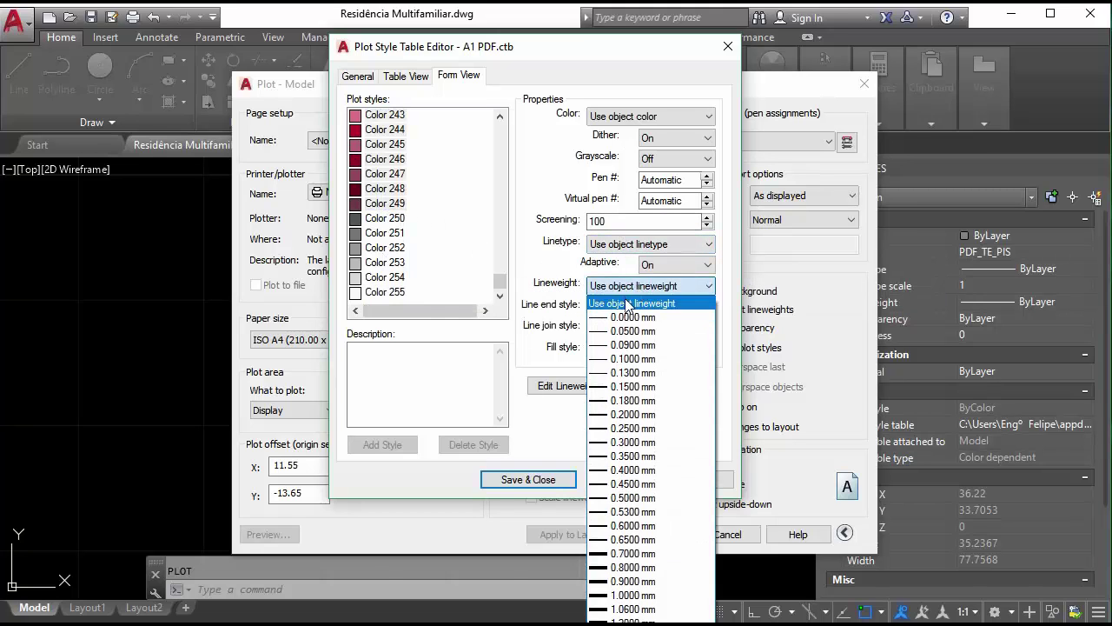
pyautogui.click(633, 359)
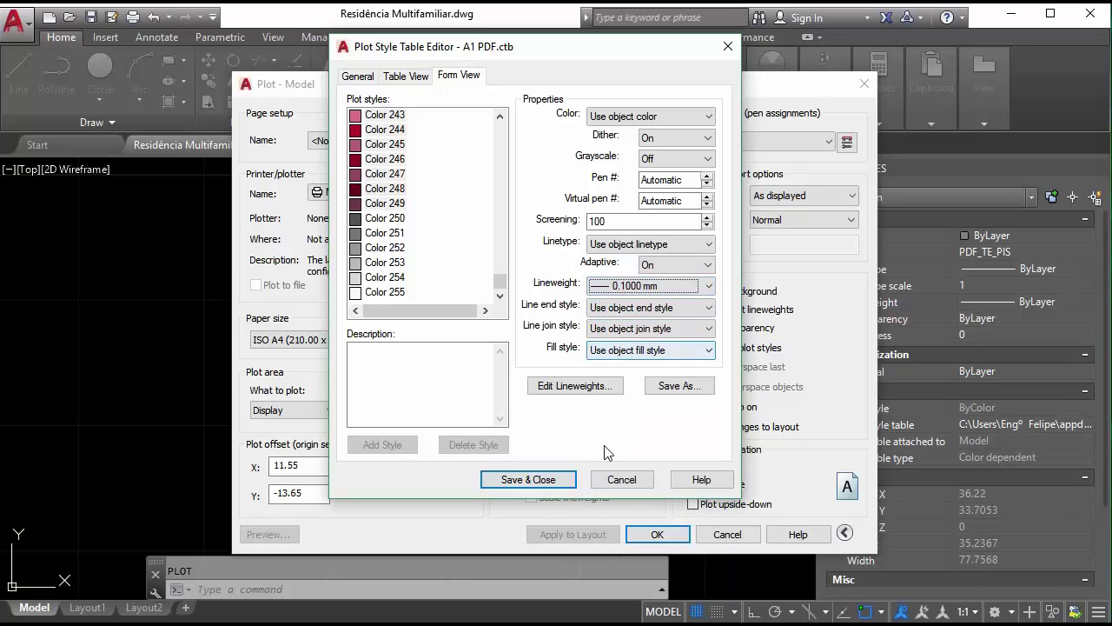
pyautogui.click(634, 122)
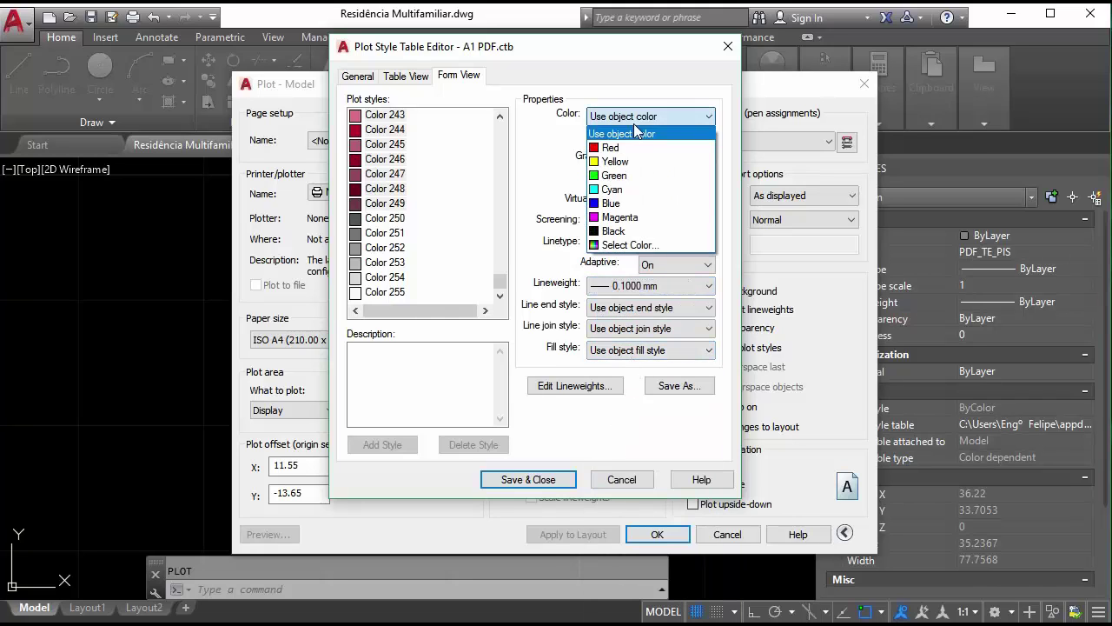
pyautogui.click(628, 229)
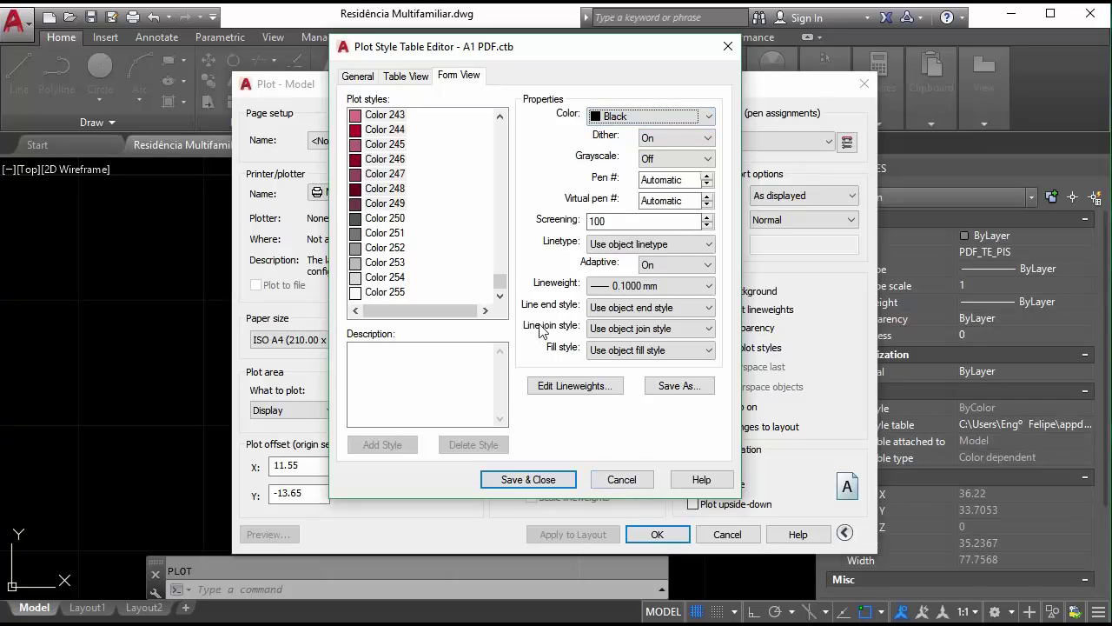
# Step: Select plot styles Color 250–255 and try Black as their plotted colour
pyautogui.click(477, 279)
pyautogui.click(385, 203)
pyautogui.click(385, 217)
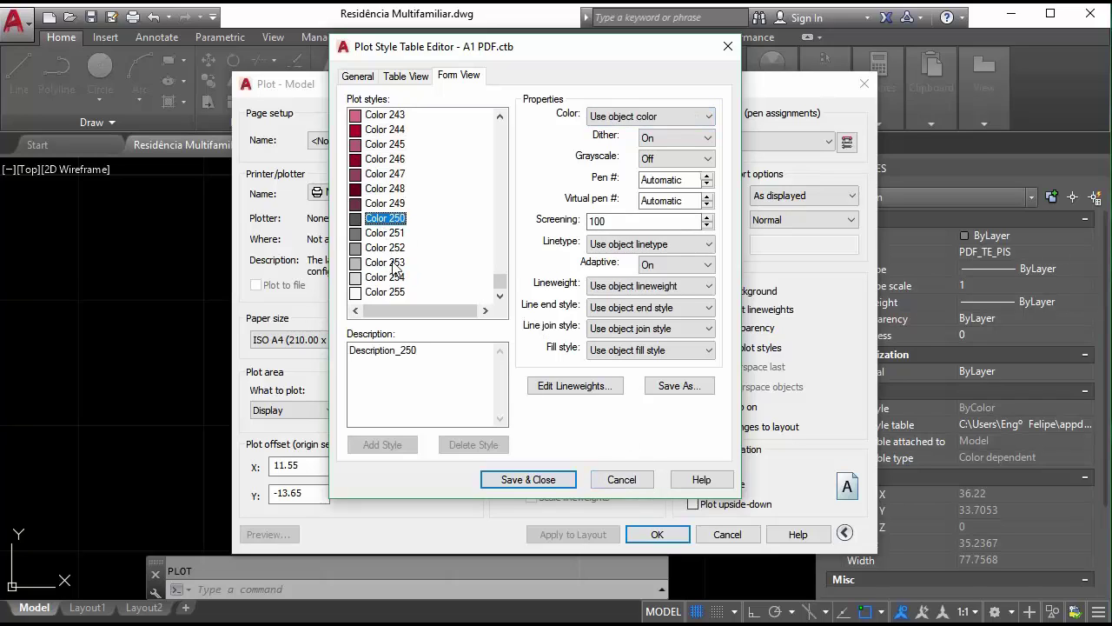
pyautogui.keyDown('shift'); pyautogui.click(379, 293); pyautogui.keyUp('shift')
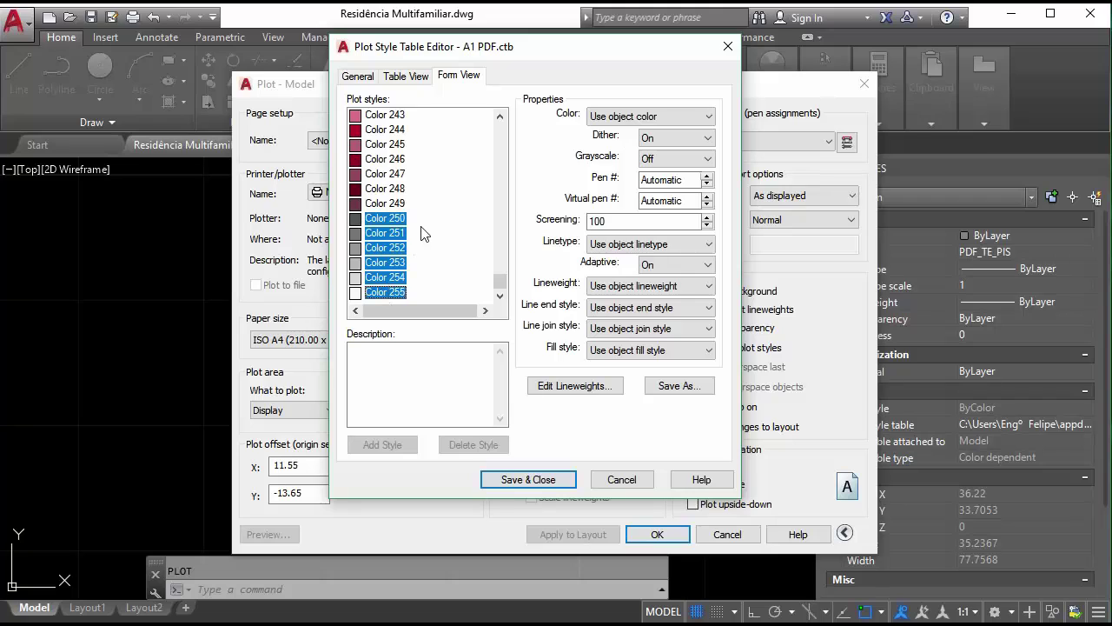
pyautogui.click(680, 119)
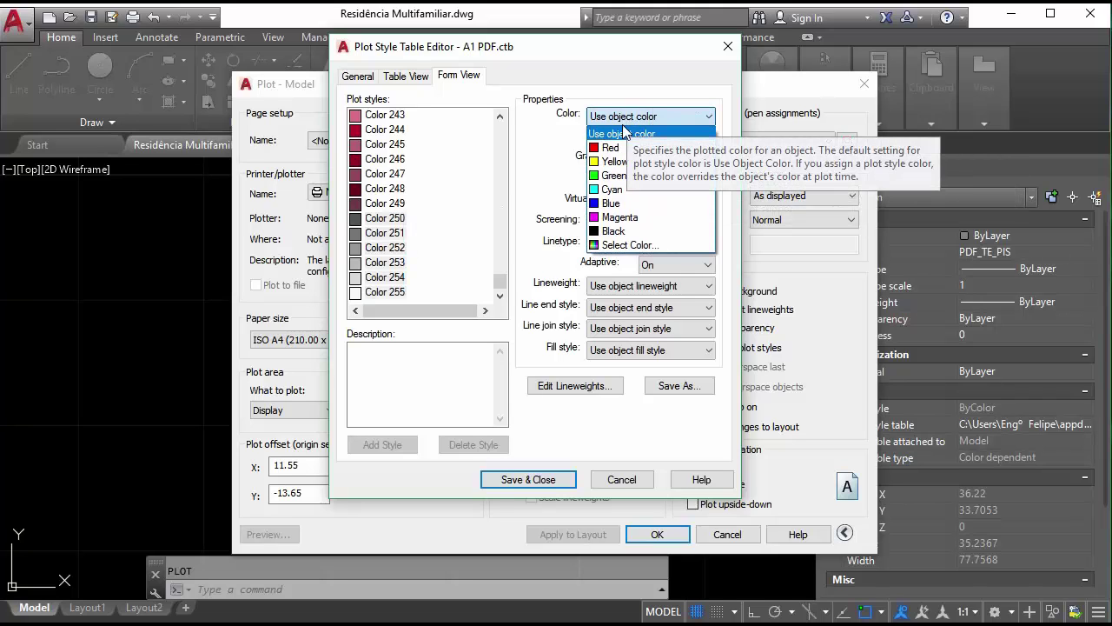
pyautogui.press('b')
pyautogui.press('b')
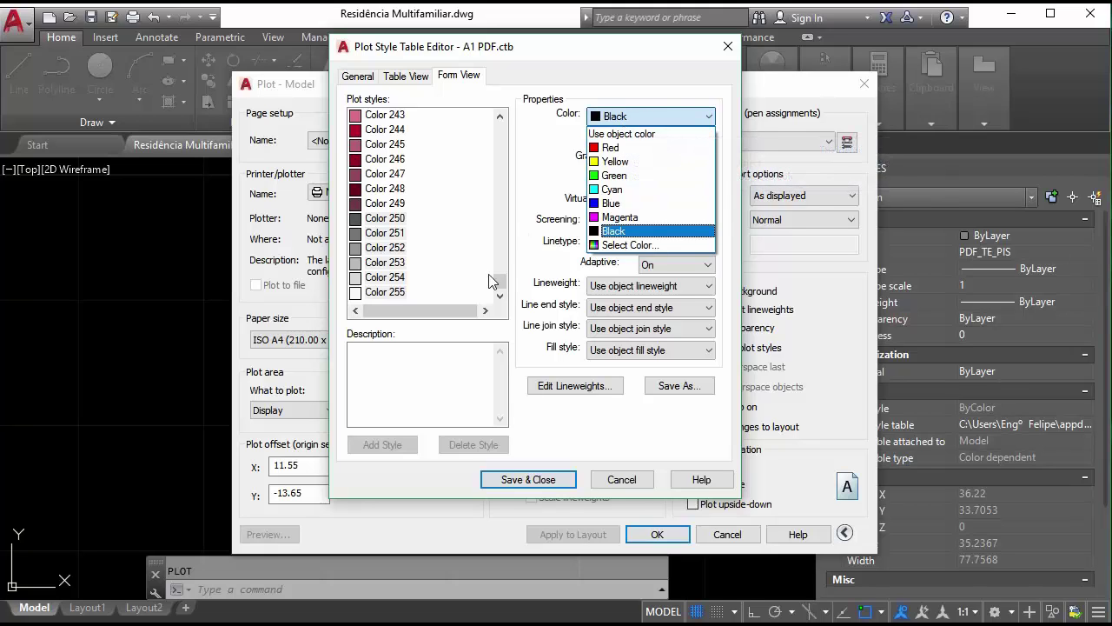
pyautogui.press('Return')
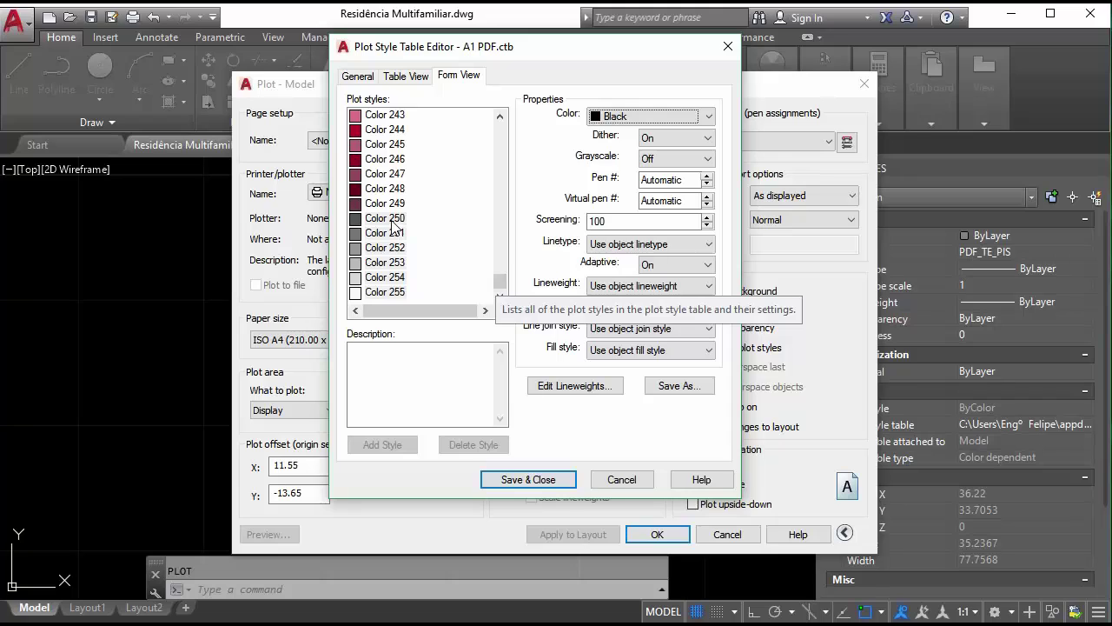
pyautogui.click(652, 285)
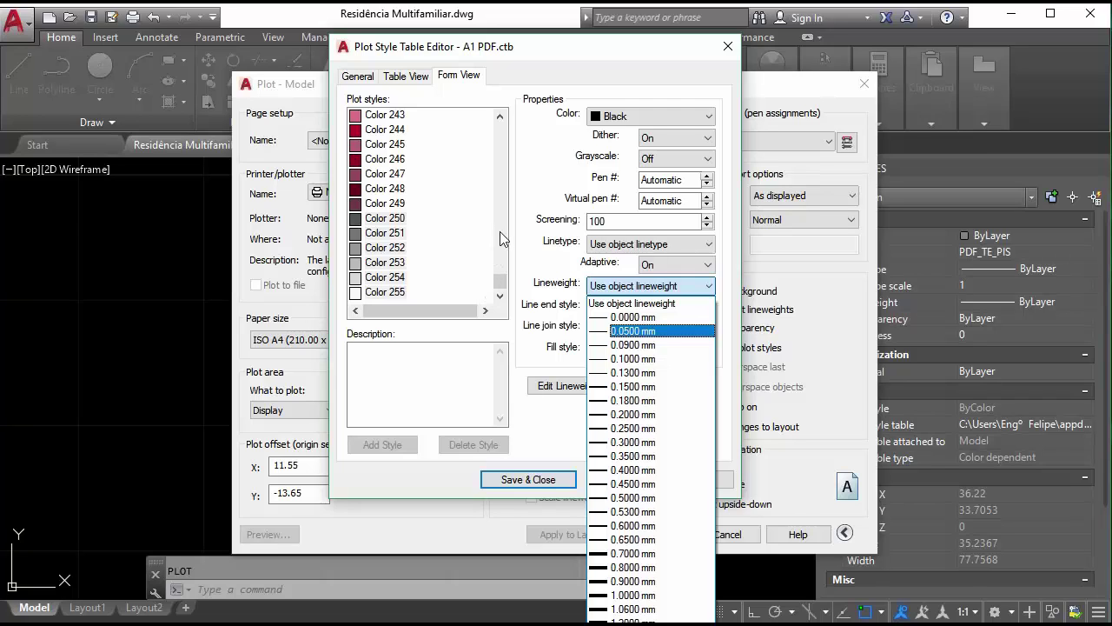
pyautogui.click(417, 257)
# Step: Review the settings of plot styles Color 249 through Color 253
pyautogui.click(385, 235)
pyautogui.click(385, 219)
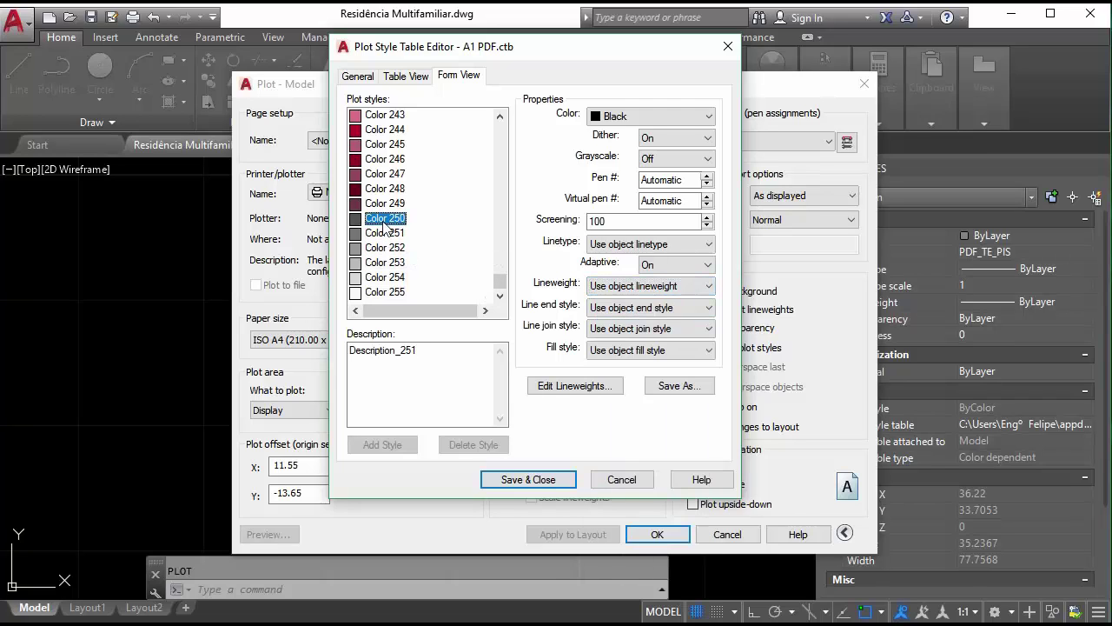
pyautogui.click(380, 233)
pyautogui.click(383, 262)
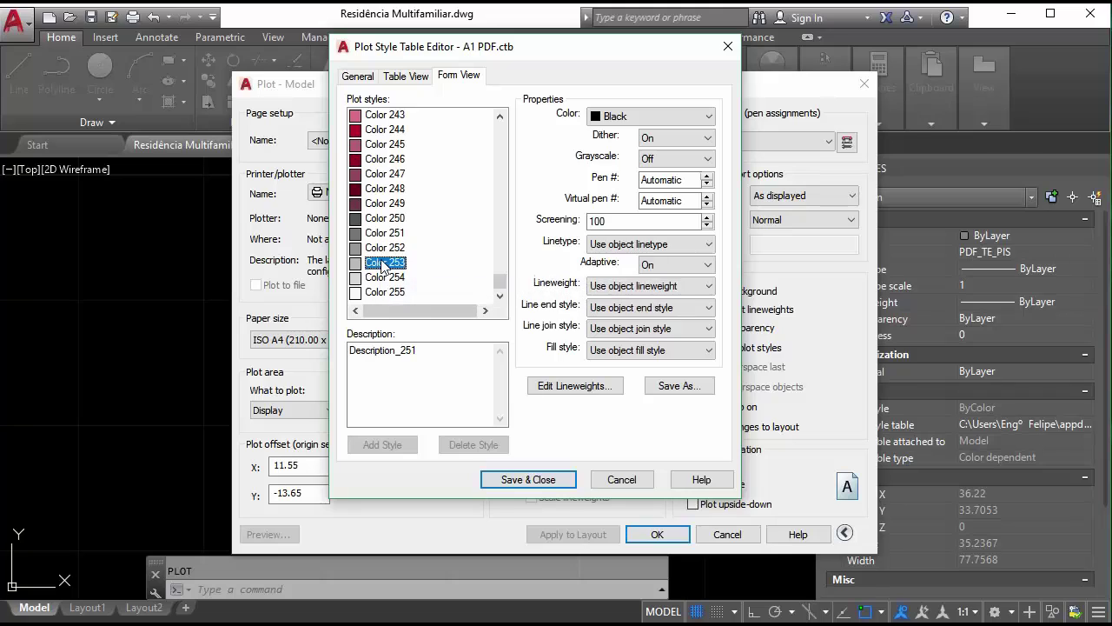
pyautogui.click(384, 248)
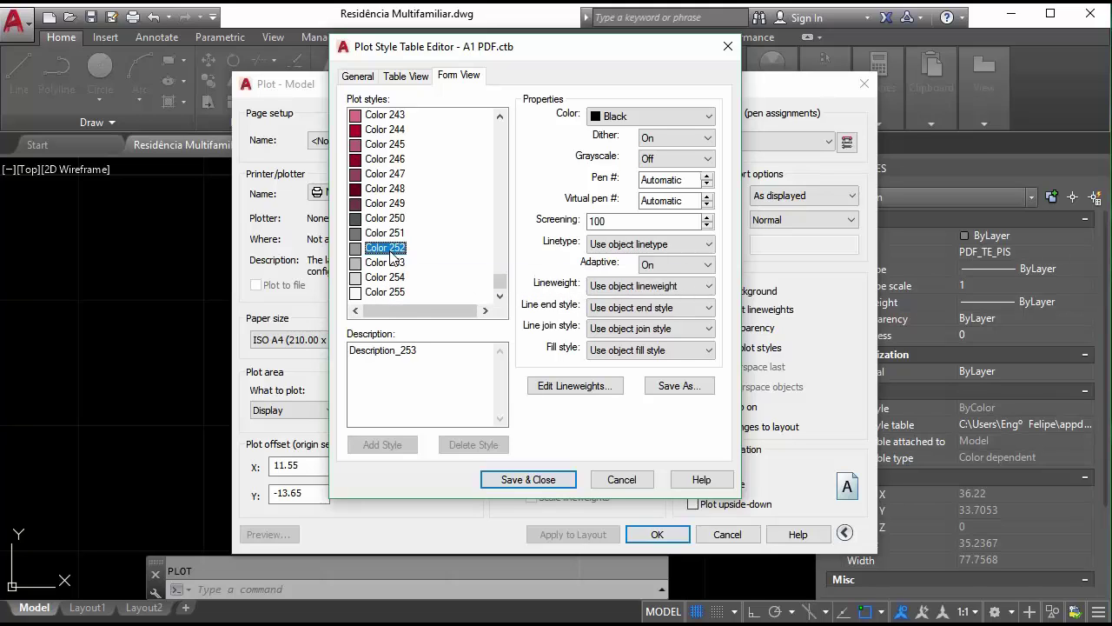
pyautogui.click(388, 208)
pyautogui.click(385, 219)
pyautogui.click(380, 263)
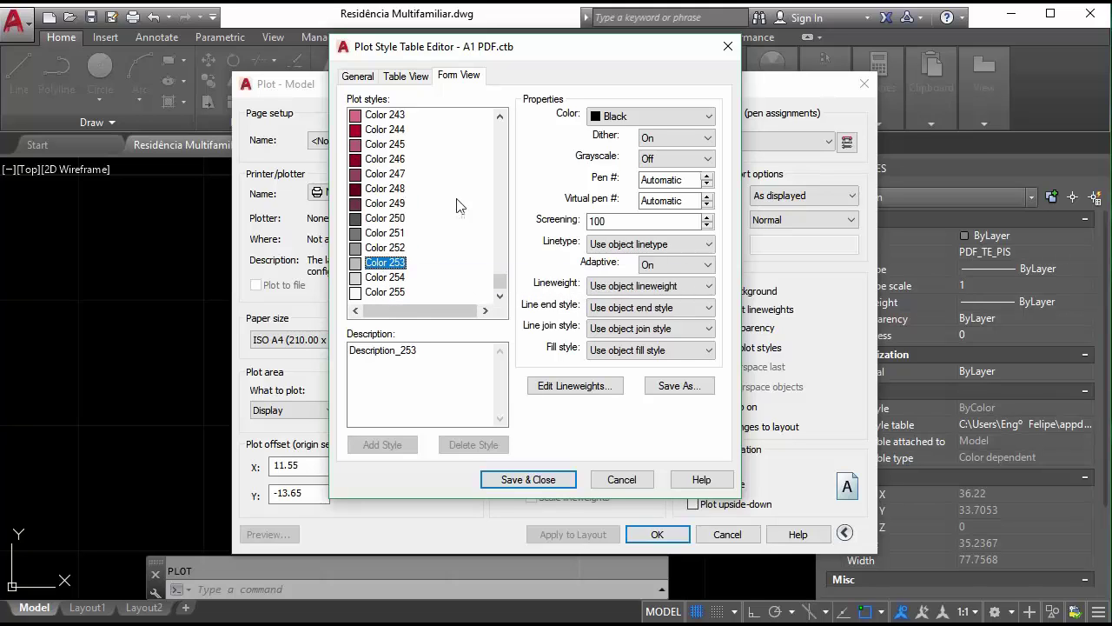
# Step: Set Color 250–255 to Use object color and recheck the neighbouring styles
pyautogui.click(396, 220)
pyautogui.keyDown('shift'); pyautogui.click(381, 292); pyautogui.keyUp('shift')
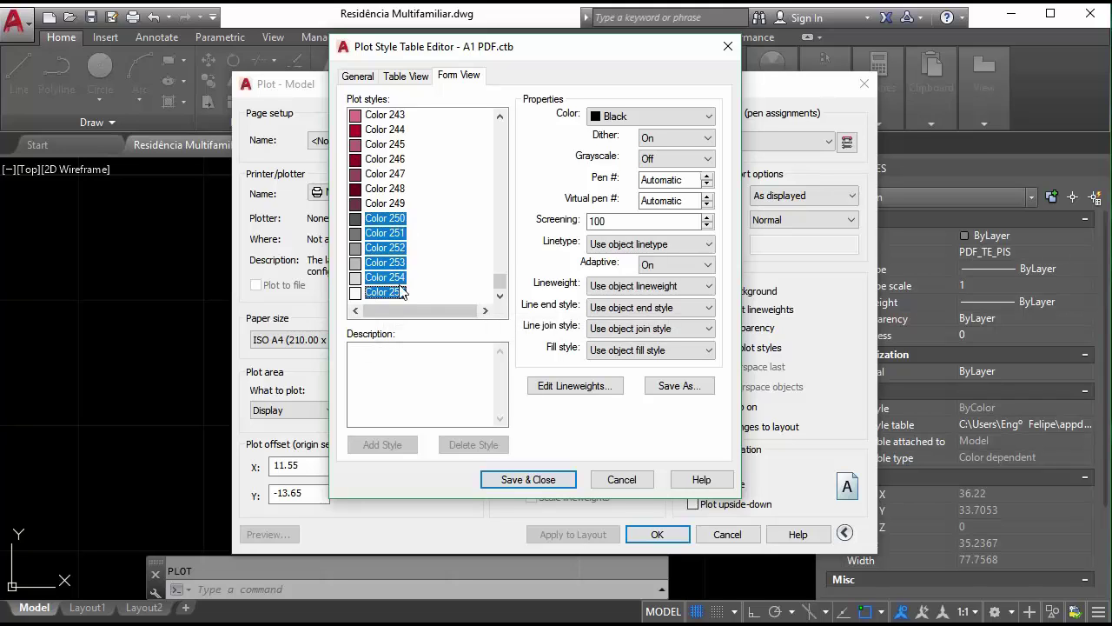
pyautogui.click(647, 118)
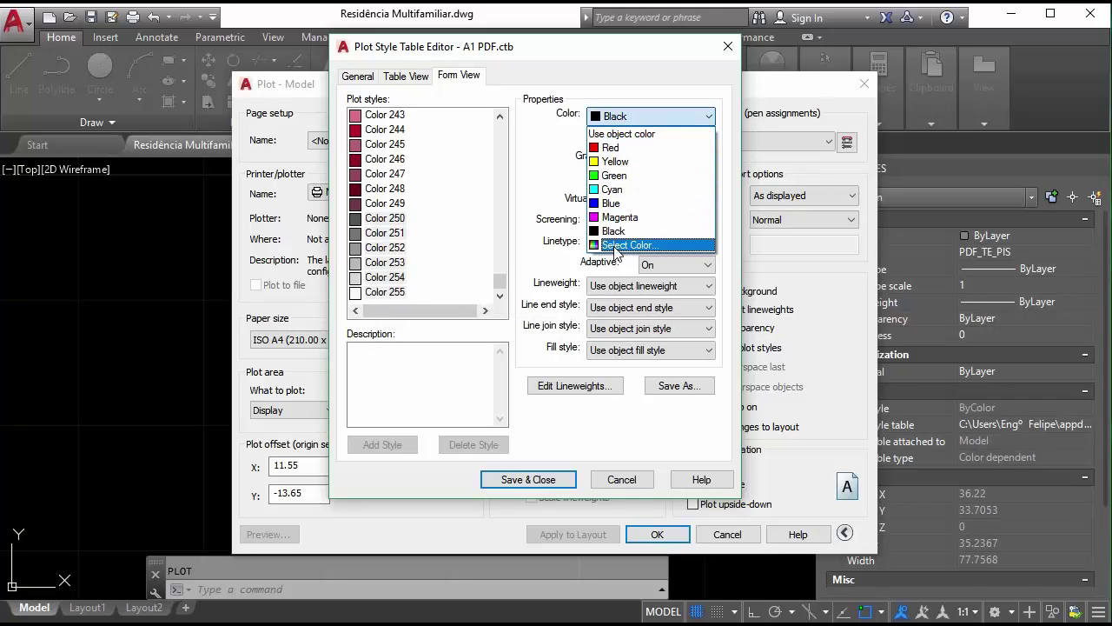
pyautogui.click(623, 134)
pyautogui.click(385, 262)
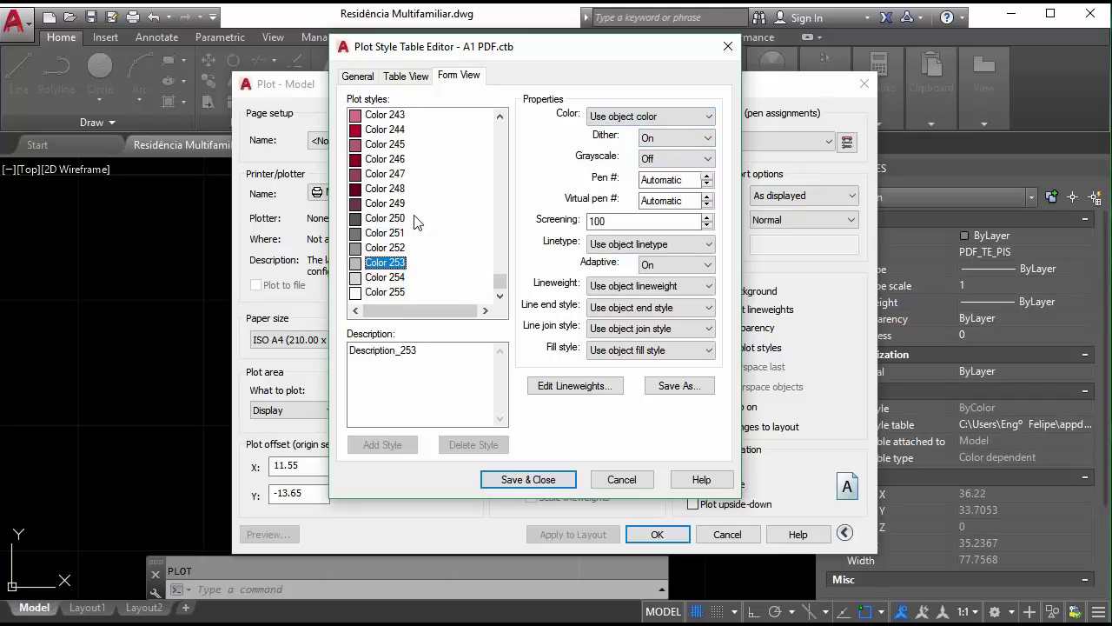
pyautogui.click(391, 203)
pyautogui.click(389, 159)
# Step: Browse the Form View plot styles, checking Colors 1–8 and settling on Color 2
pyautogui.moveTo(505, 283); pyautogui.dragTo(521, 136)
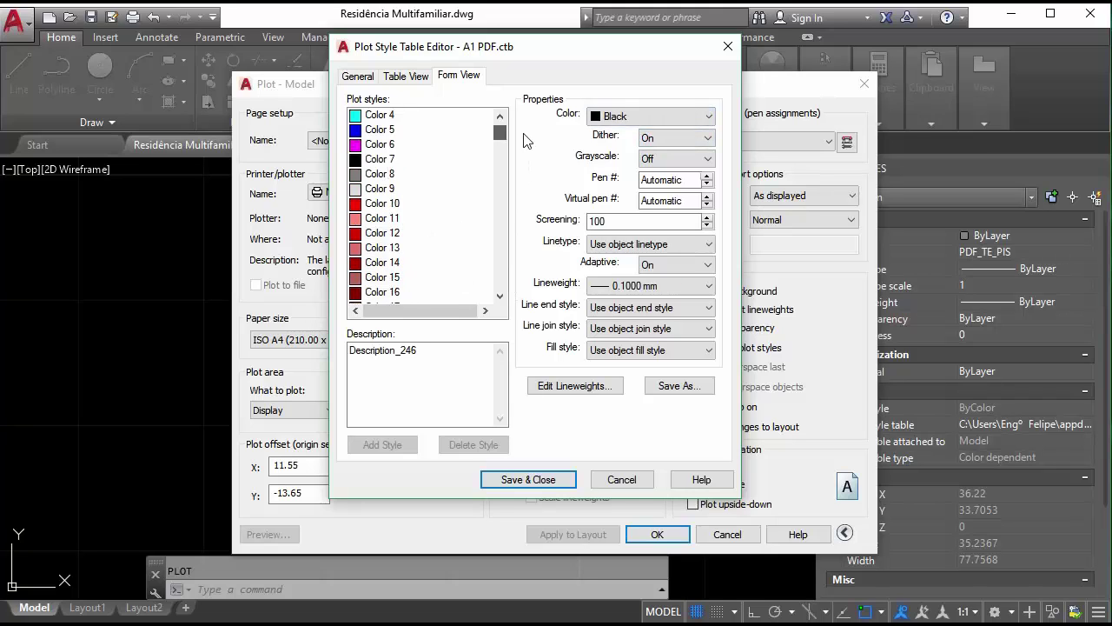
pyautogui.scroll(1, 467, 153)
pyautogui.scroll(-7, 447, 185)
pyautogui.scroll(-1, 396, 205)
pyautogui.moveTo(395, 205)
pyautogui.mouseDown()
pyautogui.moveTo(389, 262)
pyautogui.moveTo(389, 160)
pyautogui.mouseUp()
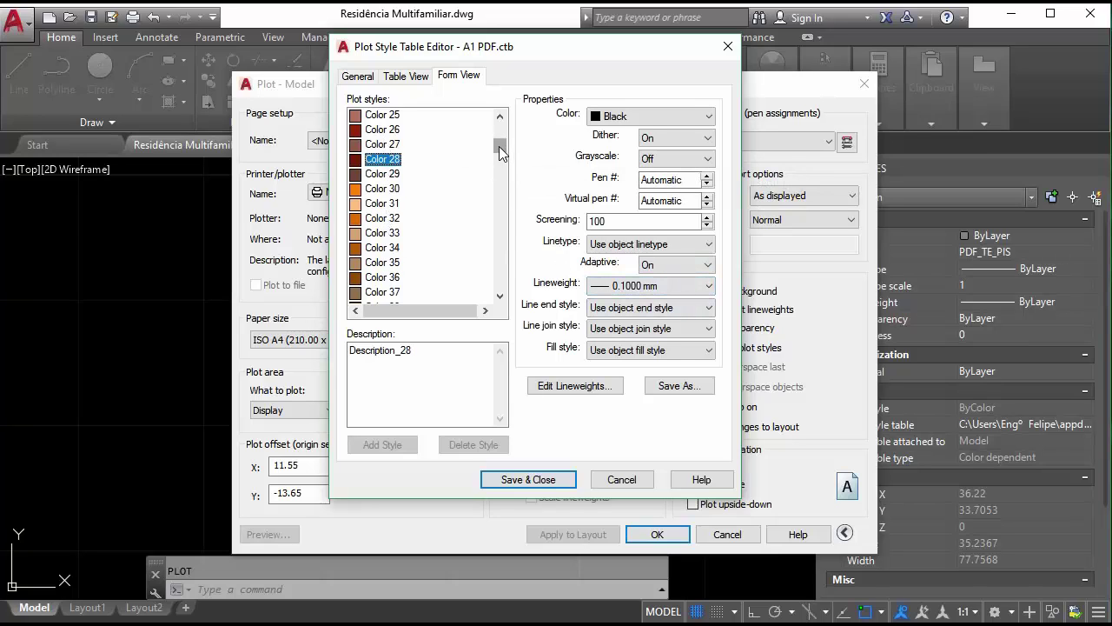
pyautogui.moveTo(502, 154); pyautogui.dragTo(509, 120)
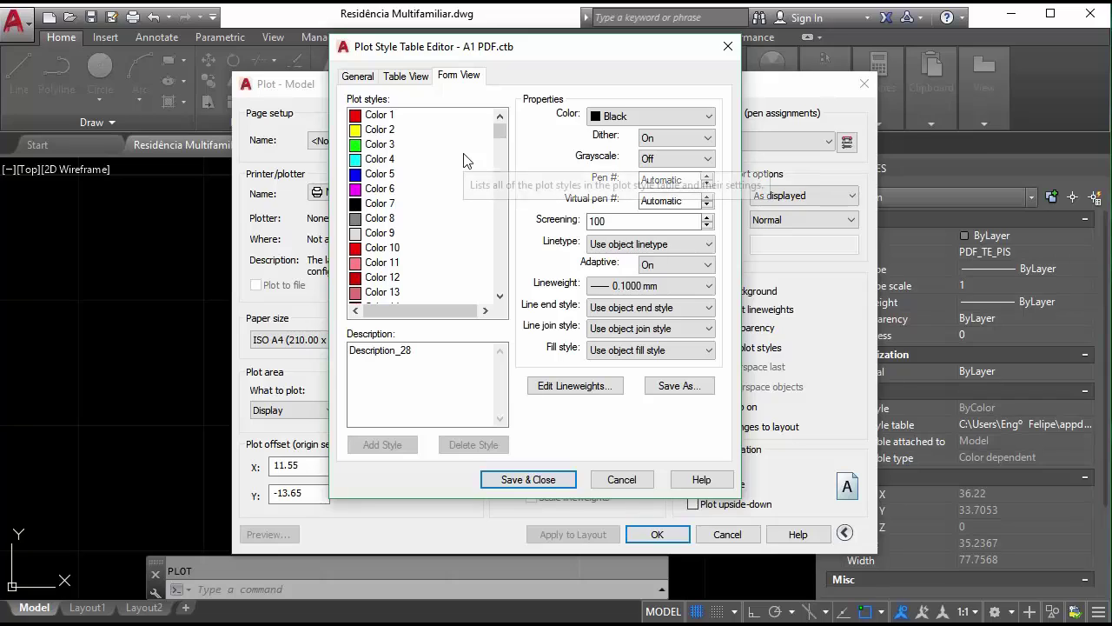
pyautogui.click(391, 116)
pyautogui.click(387, 130)
pyautogui.click(384, 146)
pyautogui.click(386, 160)
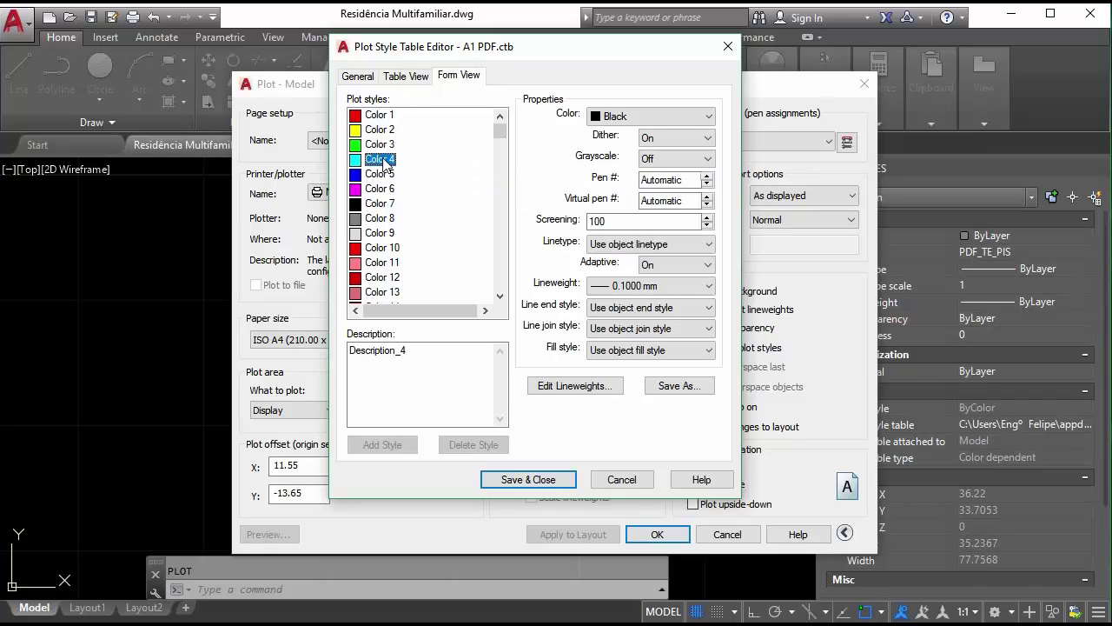
pyautogui.click(382, 175)
pyautogui.click(380, 205)
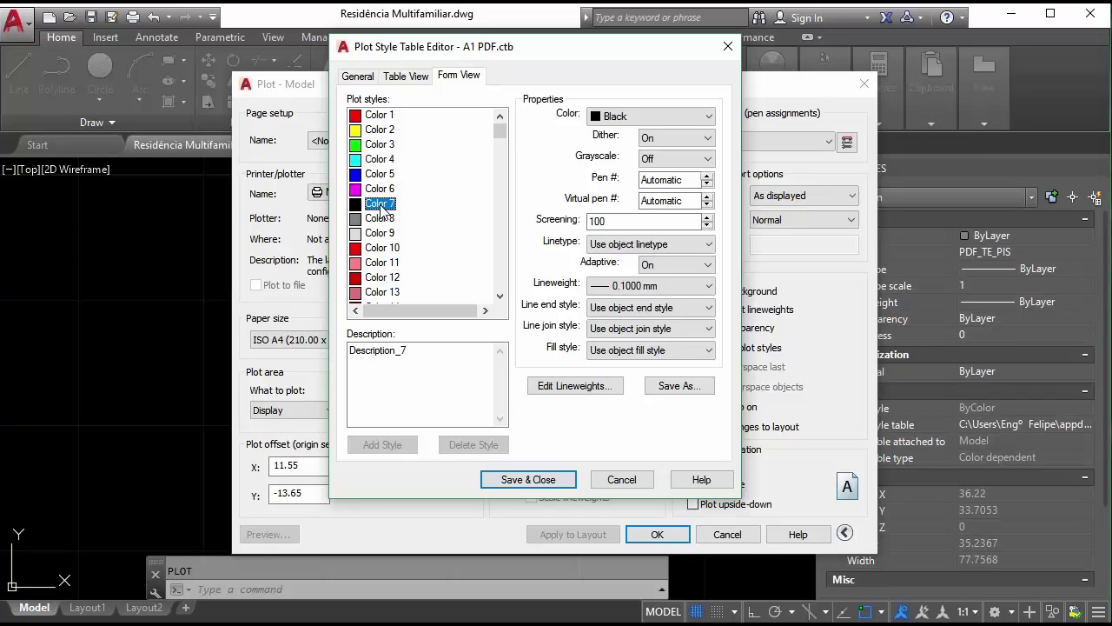
pyautogui.click(380, 219)
pyautogui.click(382, 116)
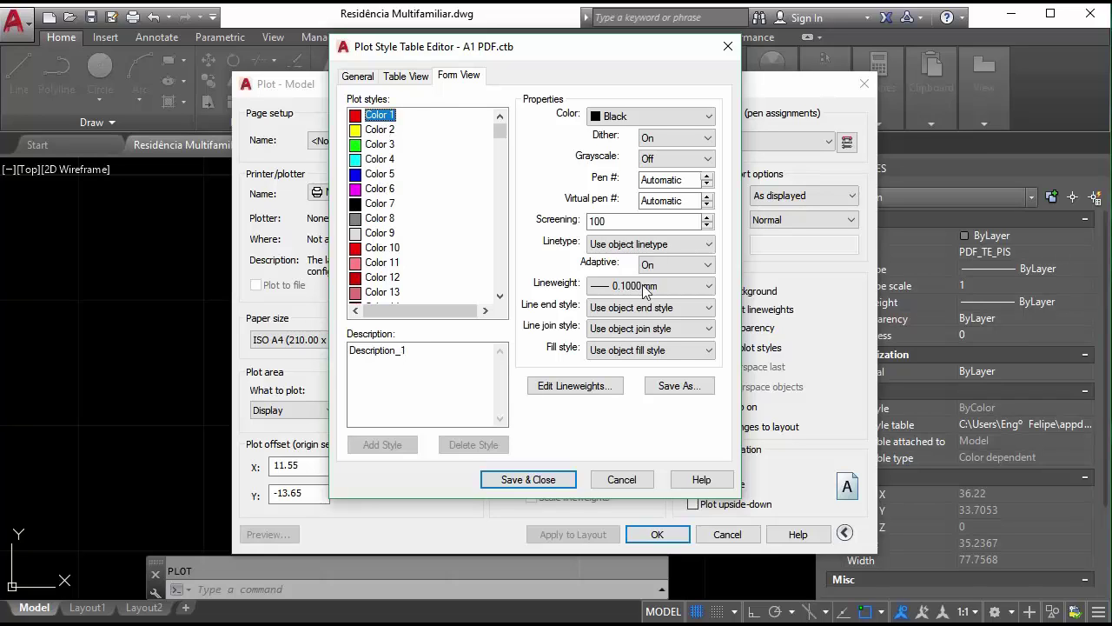
pyautogui.click(391, 132)
# Step: Give Color 2 a 0.2000 mm lineweight and Colors 3 and 4 progressively thicker lineweights
pyautogui.click(615, 287)
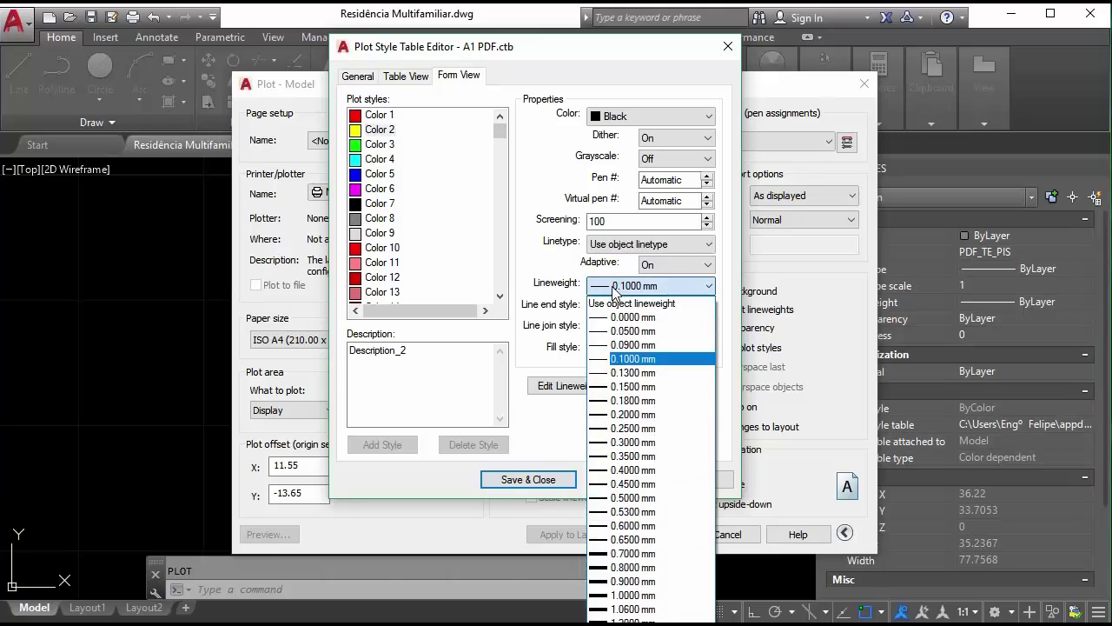
pyautogui.click(641, 414)
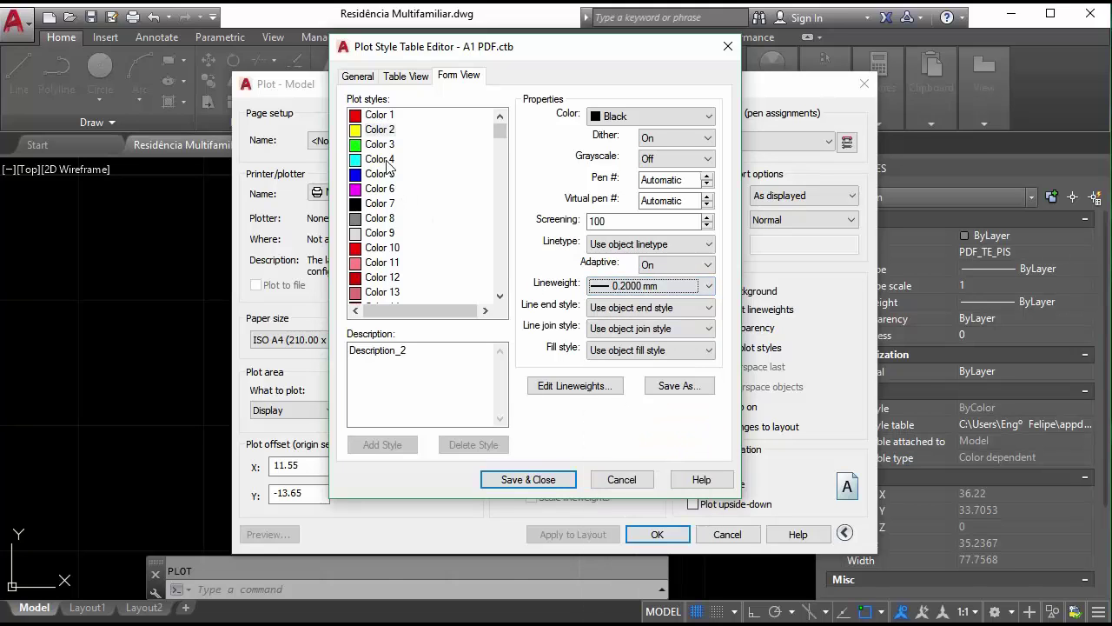
pyautogui.click(382, 144)
pyautogui.click(626, 287)
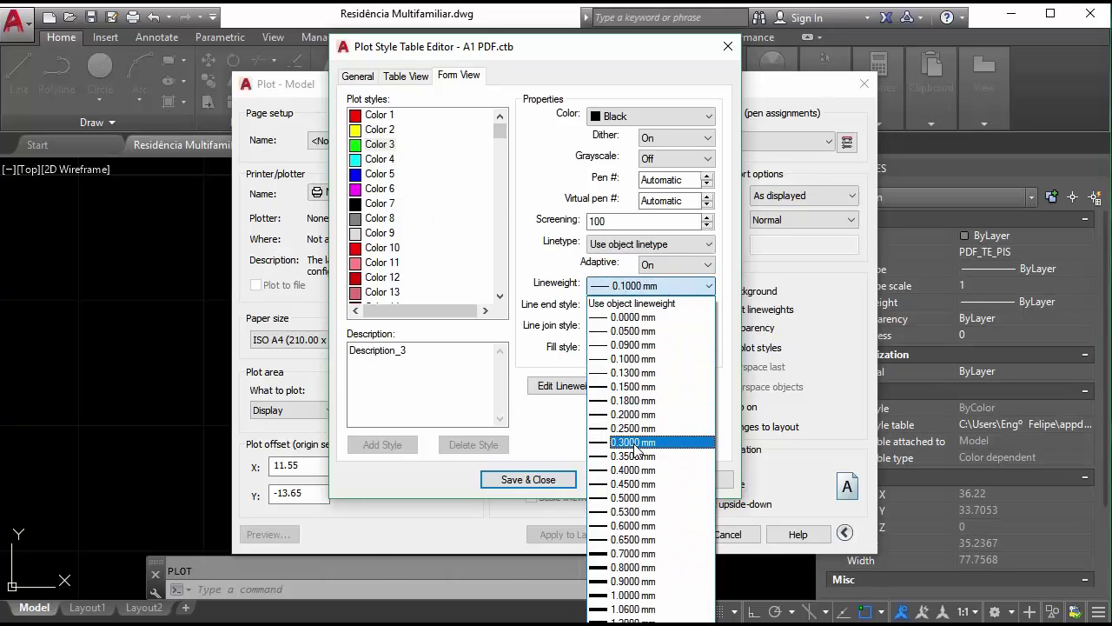
pyautogui.click(633, 428)
pyautogui.click(380, 159)
pyautogui.click(633, 286)
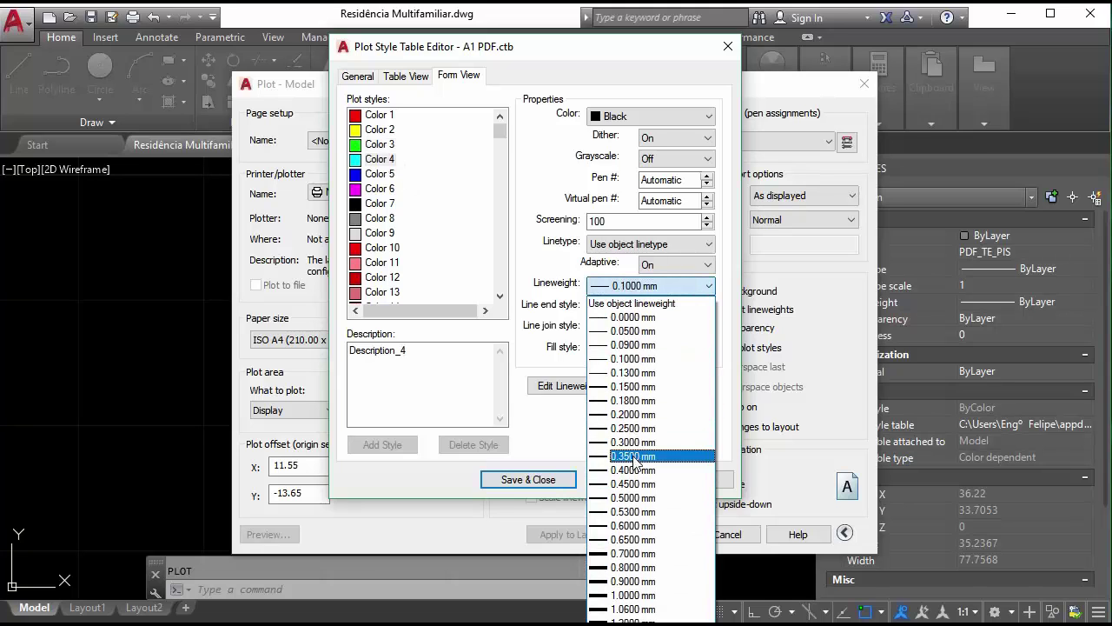
pyautogui.click(637, 470)
# Step: Set Color 5 to 0.5000 mm and Color 6 to 0.1500 mm, then save and close the table
pyautogui.click(383, 173)
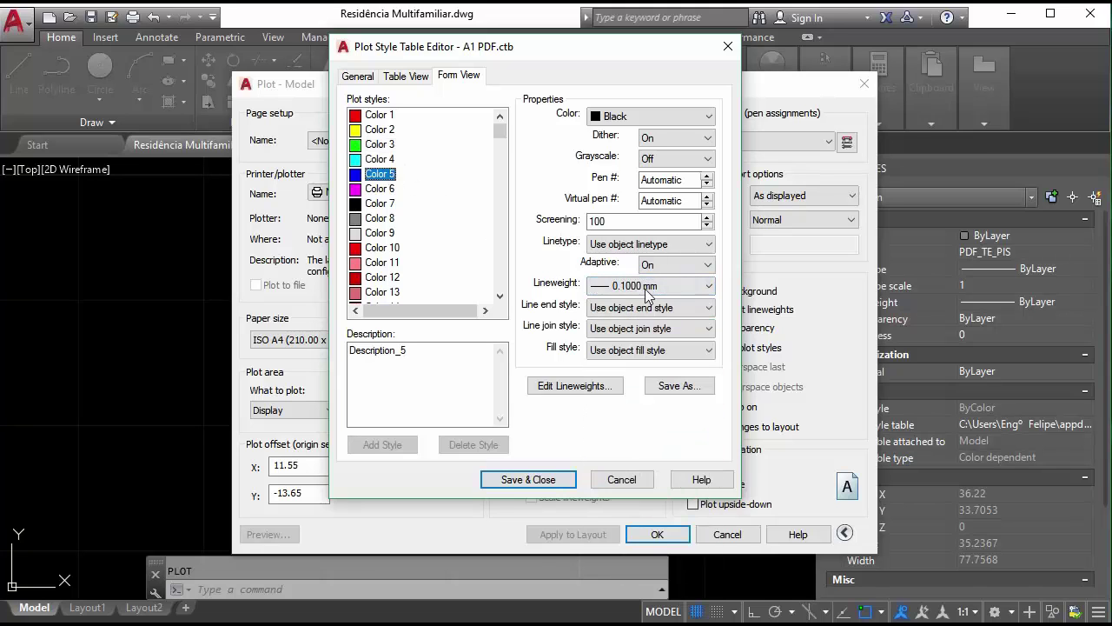
pyautogui.click(648, 287)
pyautogui.click(636, 502)
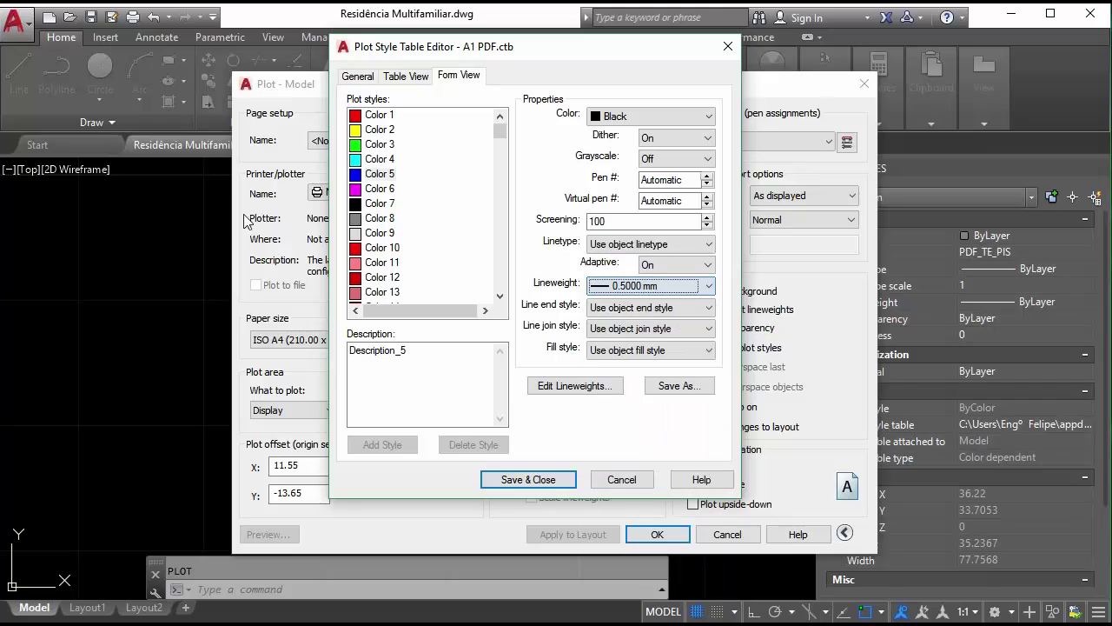
pyautogui.click(380, 189)
pyautogui.click(631, 292)
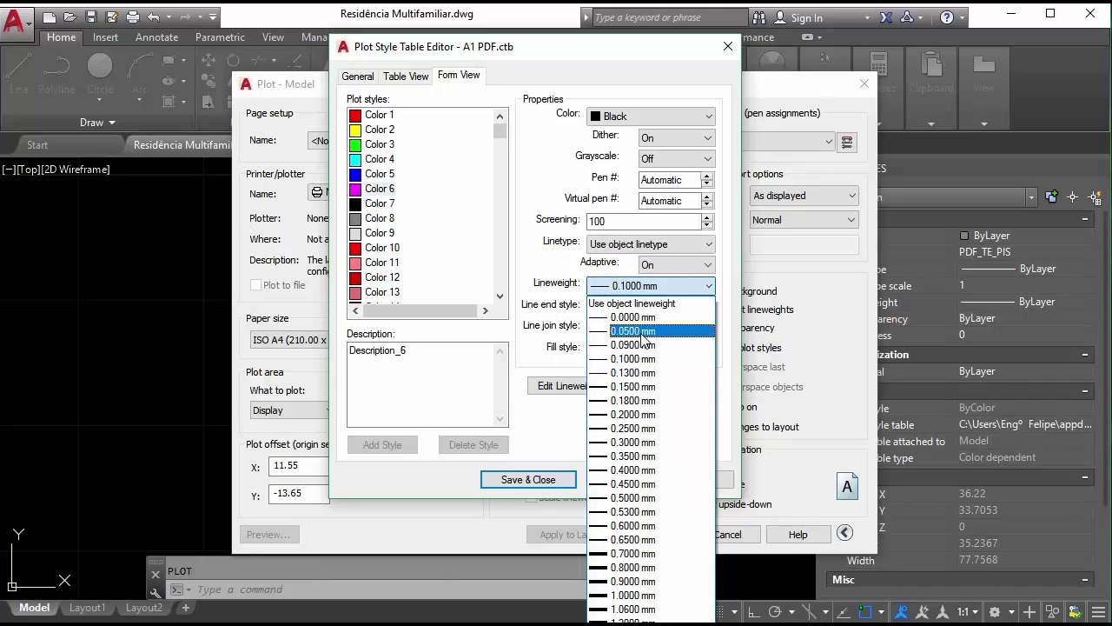
pyautogui.click(635, 385)
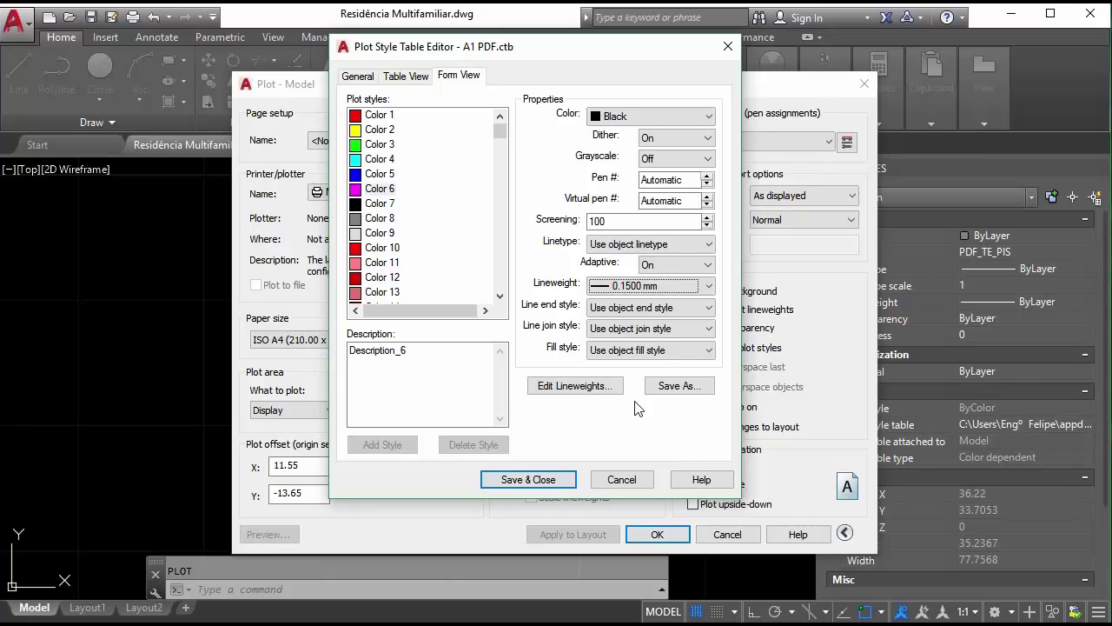
pyautogui.click(528, 478)
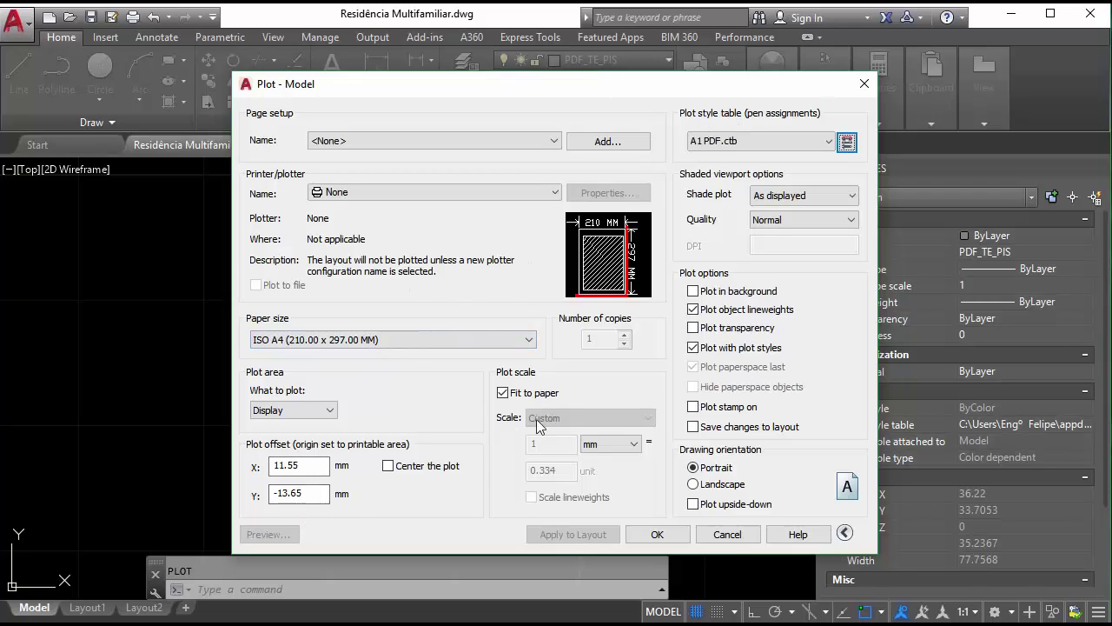
# Step: Plot with DWG To PDF.pc3, plotting a window picked around the drawing
pyautogui.click(422, 191)
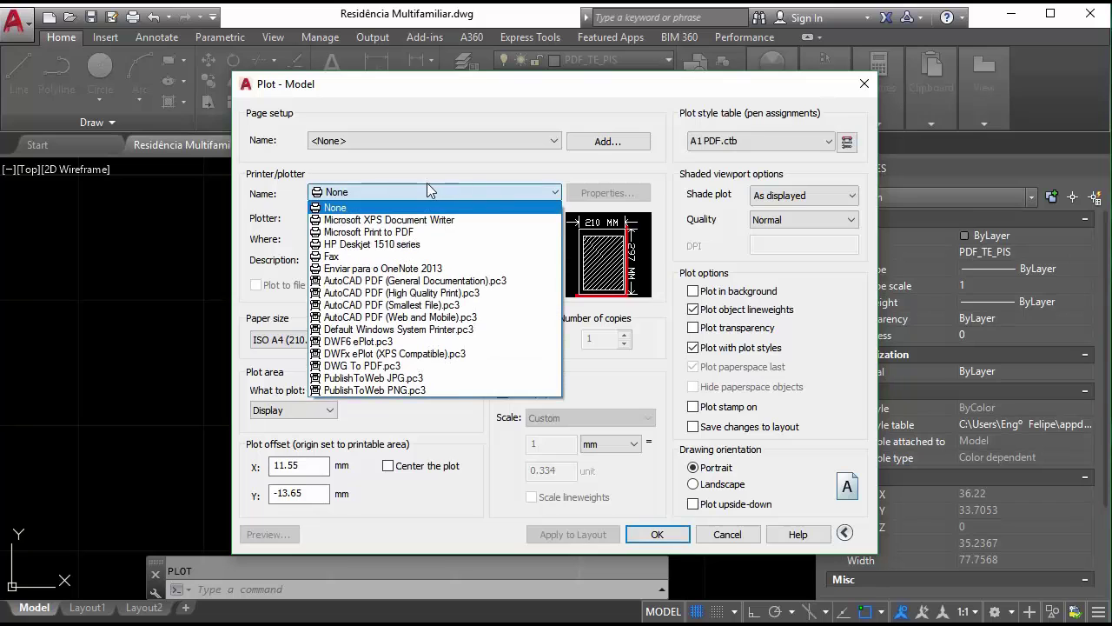
pyautogui.click(396, 366)
pyautogui.click(293, 410)
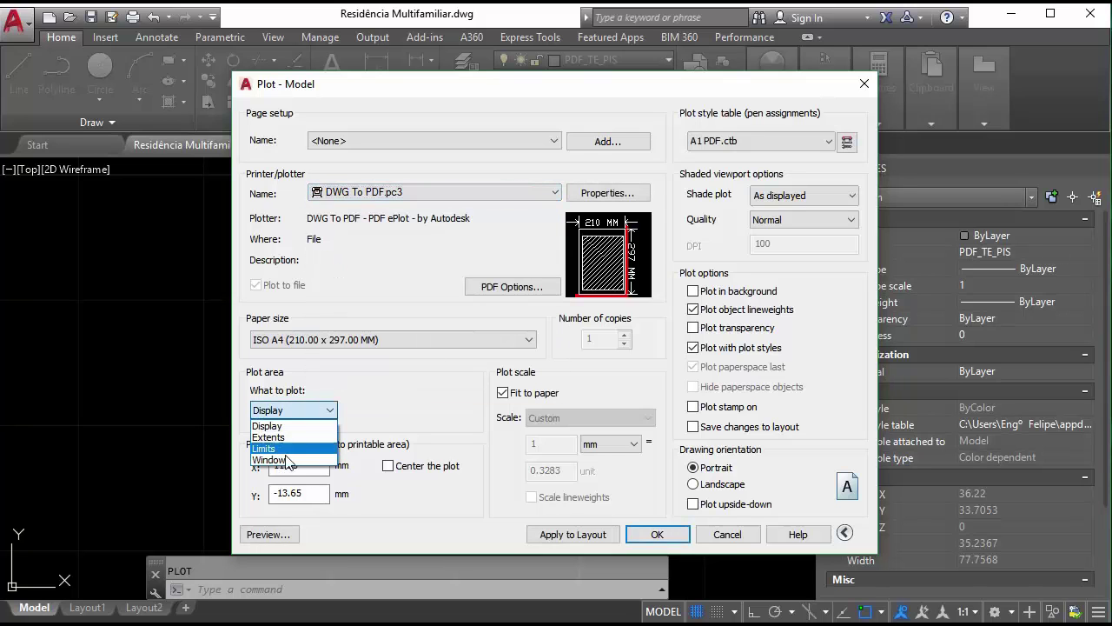
pyautogui.click(278, 465)
pyautogui.click(271, 156)
pyautogui.click(587, 509)
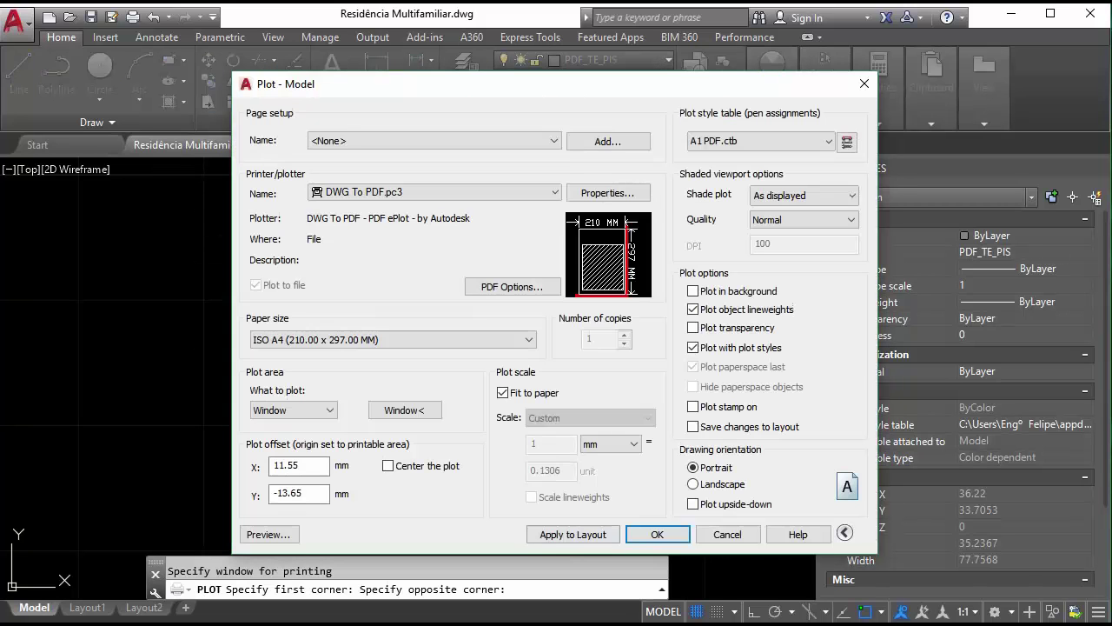
# Step: Centre the plot, keep Fit to paper on, and choose ISO A1 (841.00 x 594.00 MM) paper
pyautogui.click(389, 467)
pyautogui.click(514, 400)
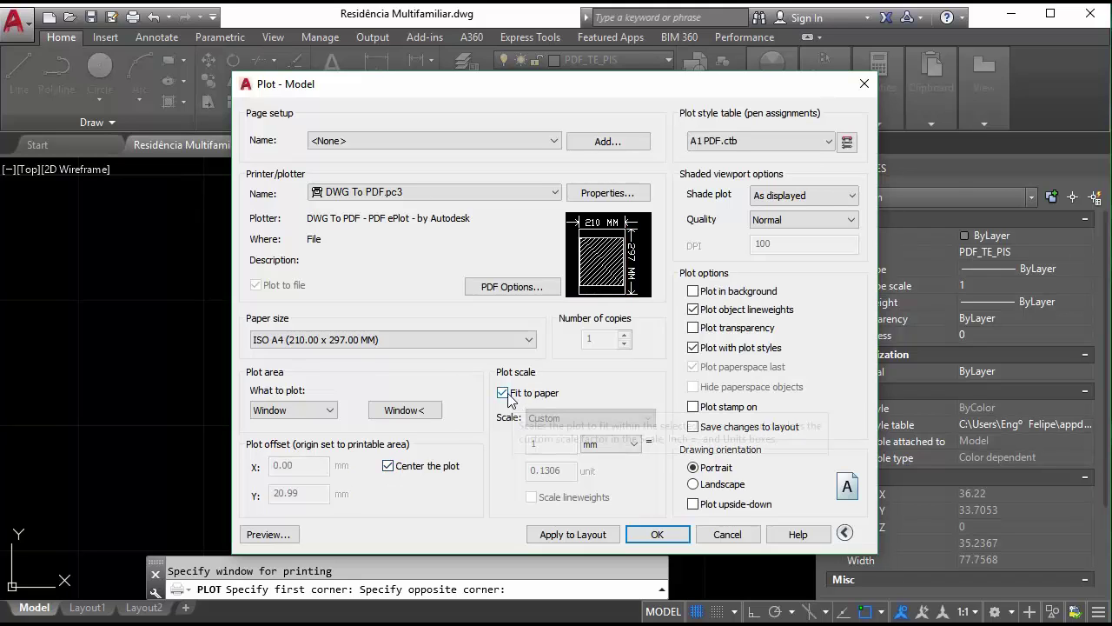
pyautogui.click(504, 393)
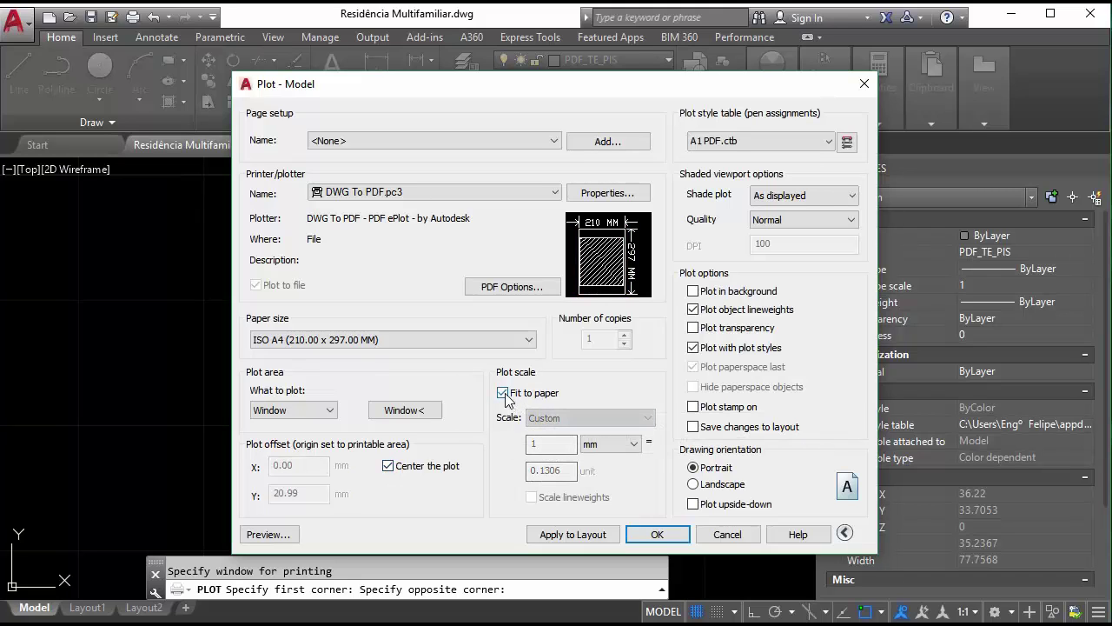
pyautogui.click(478, 339)
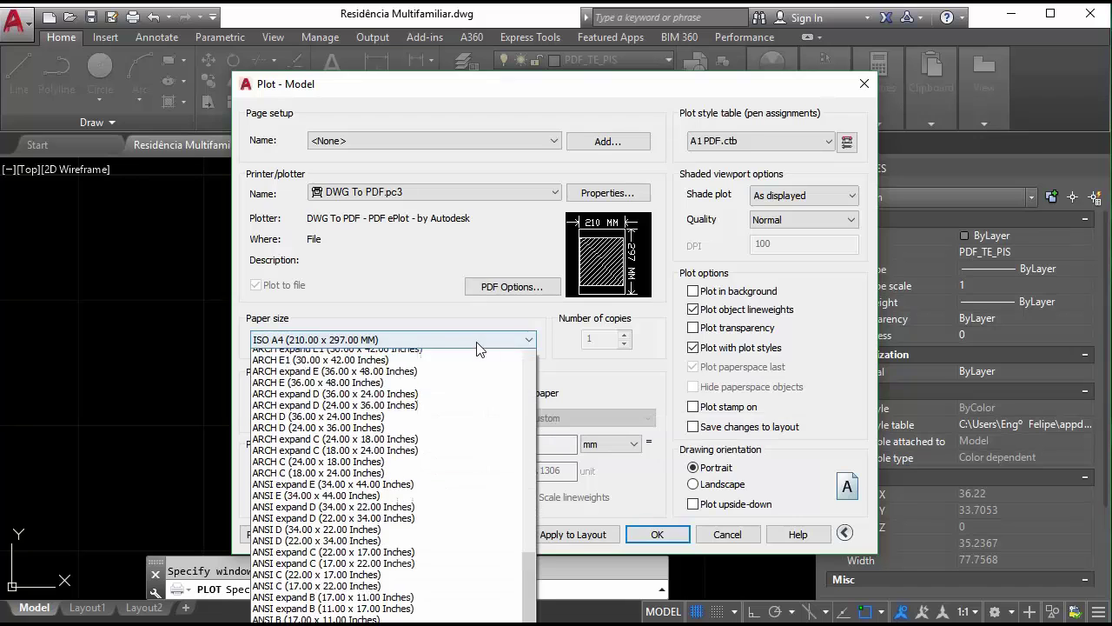
pyautogui.scroll(2, 406, 411)
pyautogui.click(387, 380)
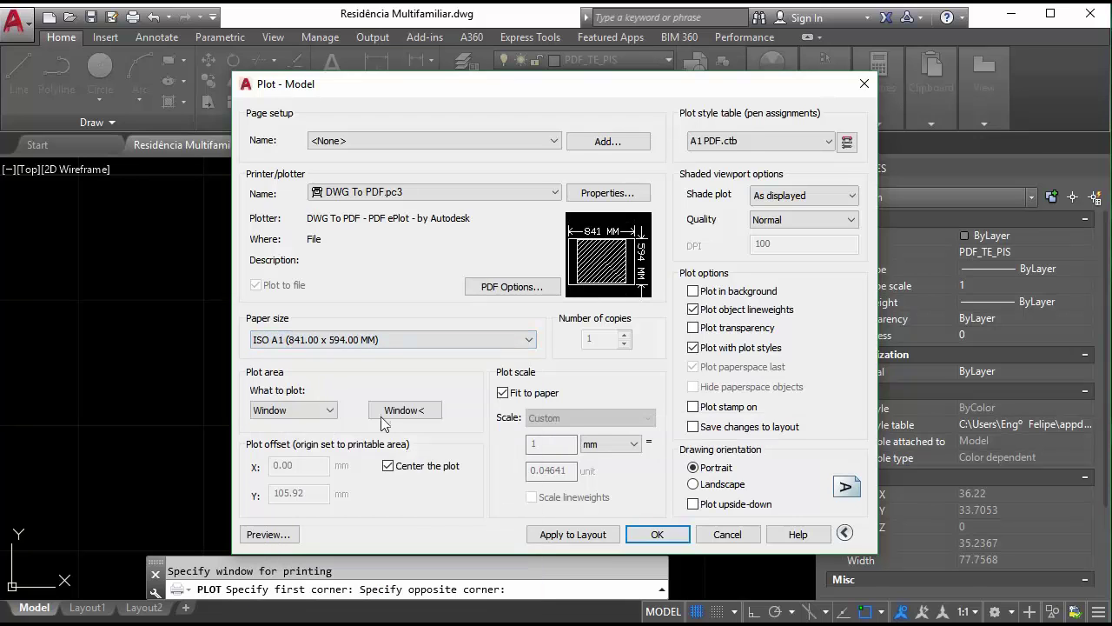
# Step: Preview the plotted page, zooming in and out to check the floor plan
pyautogui.click(252, 534)
pyautogui.scroll(3, 581, 311)
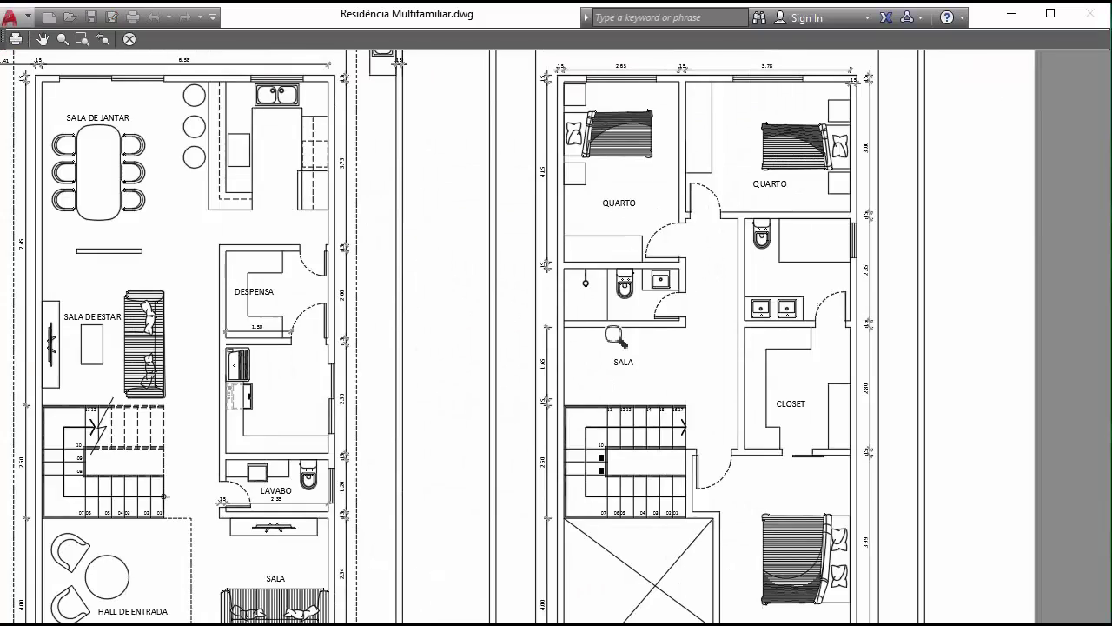
pyautogui.scroll(3, 599, 365)
pyautogui.scroll(-6, 599, 365)
pyautogui.scroll(3, 459, 232)
pyautogui.scroll(3, 459, 232)
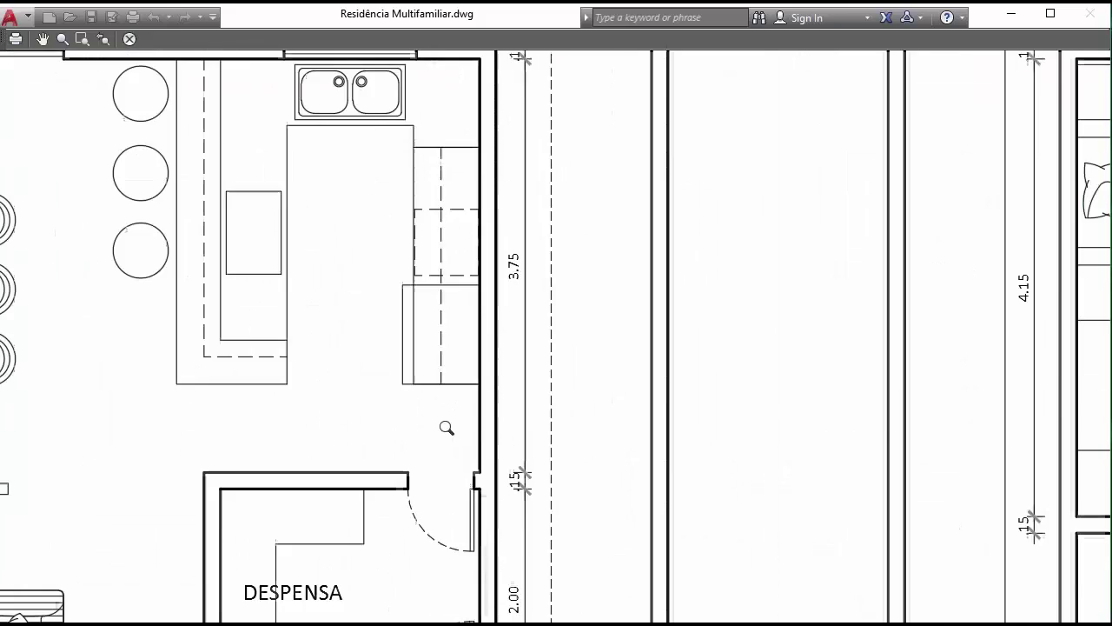
pyautogui.scroll(-6, 449, 427)
pyautogui.scroll(4, 596, 385)
pyautogui.scroll(2, 449, 247)
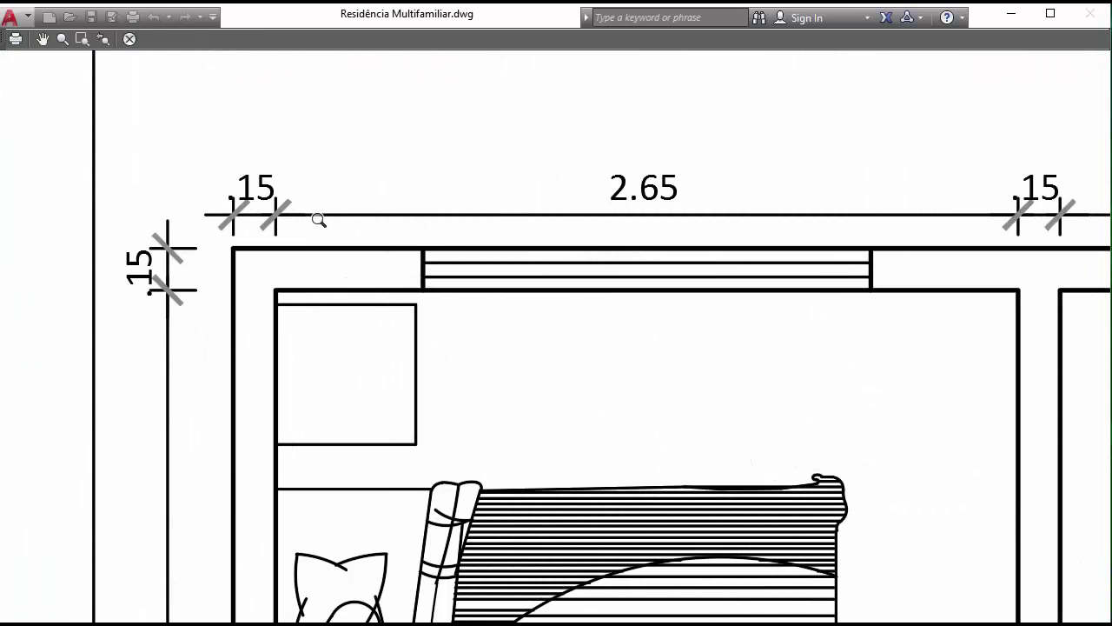
pyautogui.scroll(-4, 442, 450)
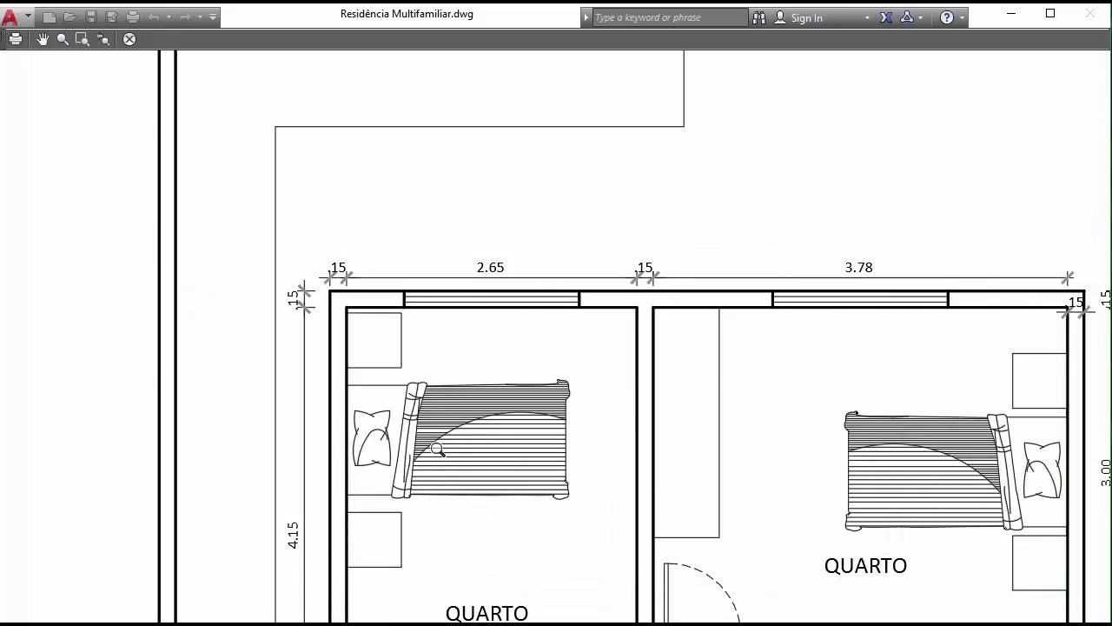
pyautogui.scroll(5, 379, 382)
pyautogui.scroll(-3, 430, 404)
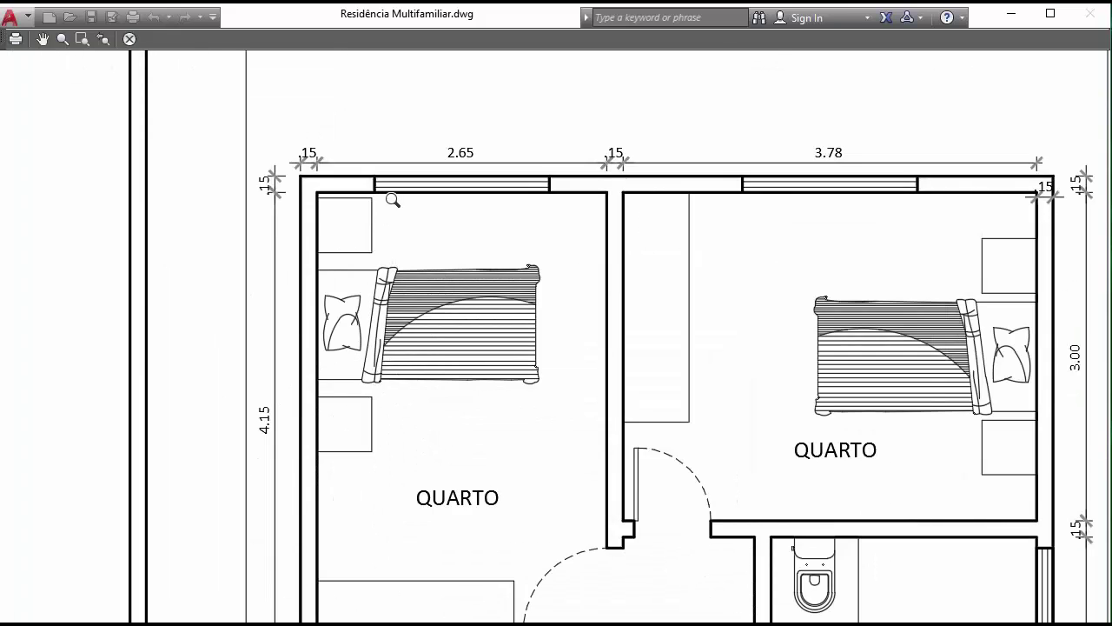
pyautogui.scroll(-4, 446, 294)
pyautogui.scroll(4, 464, 429)
pyautogui.scroll(3, 536, 517)
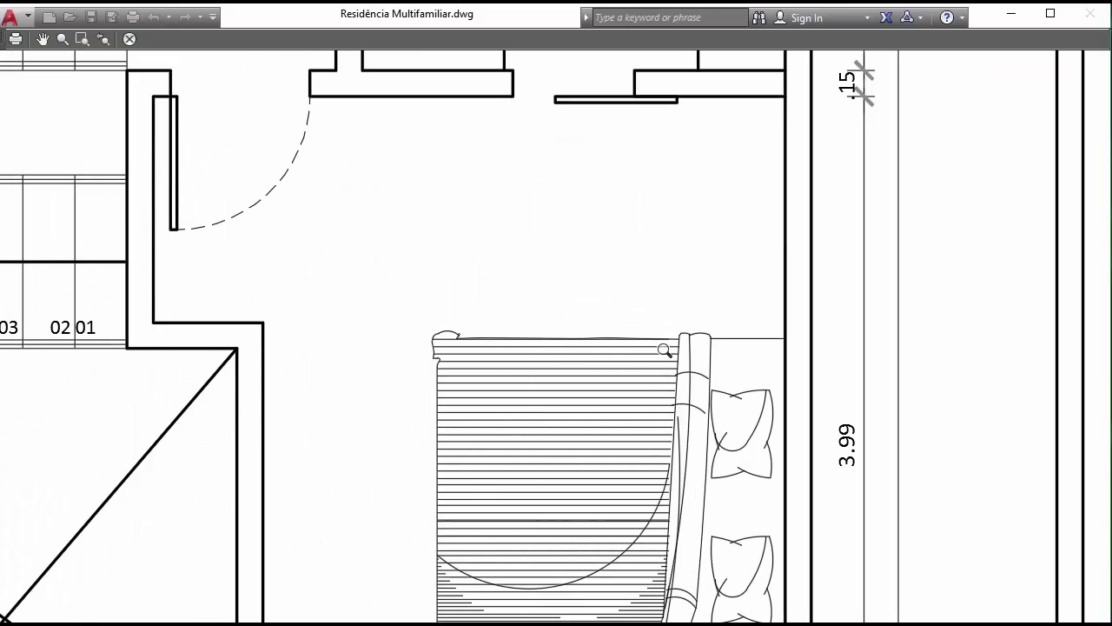
pyautogui.scroll(-5, 663, 312)
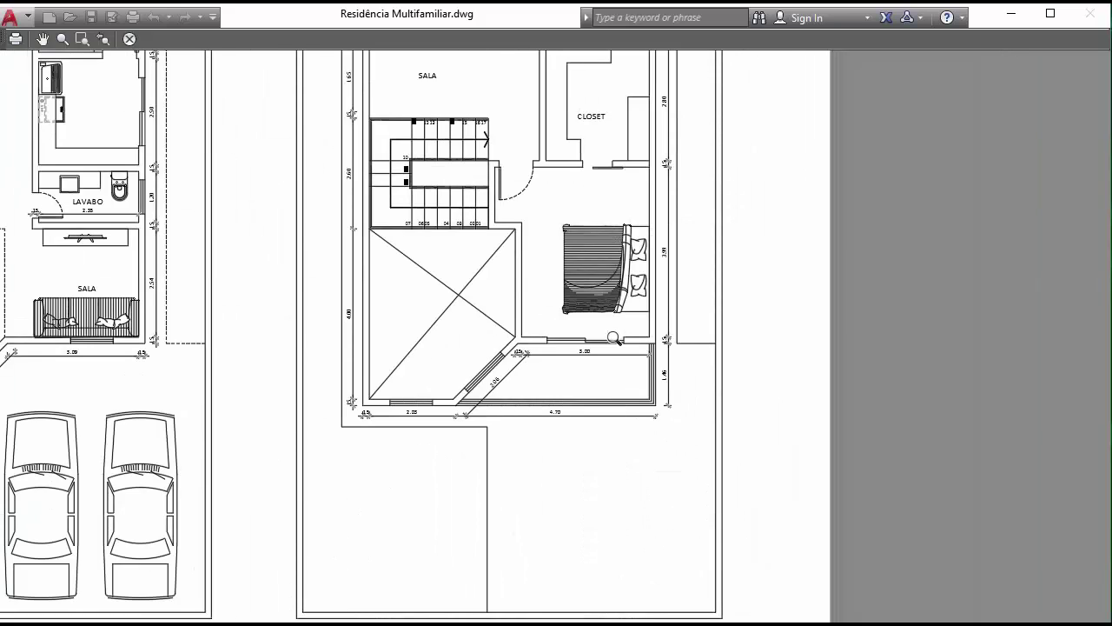
pyautogui.scroll(-2, 521, 326)
pyautogui.scroll(4, 417, 322)
pyautogui.scroll(3, 417, 330)
pyautogui.scroll(-7, 422, 345)
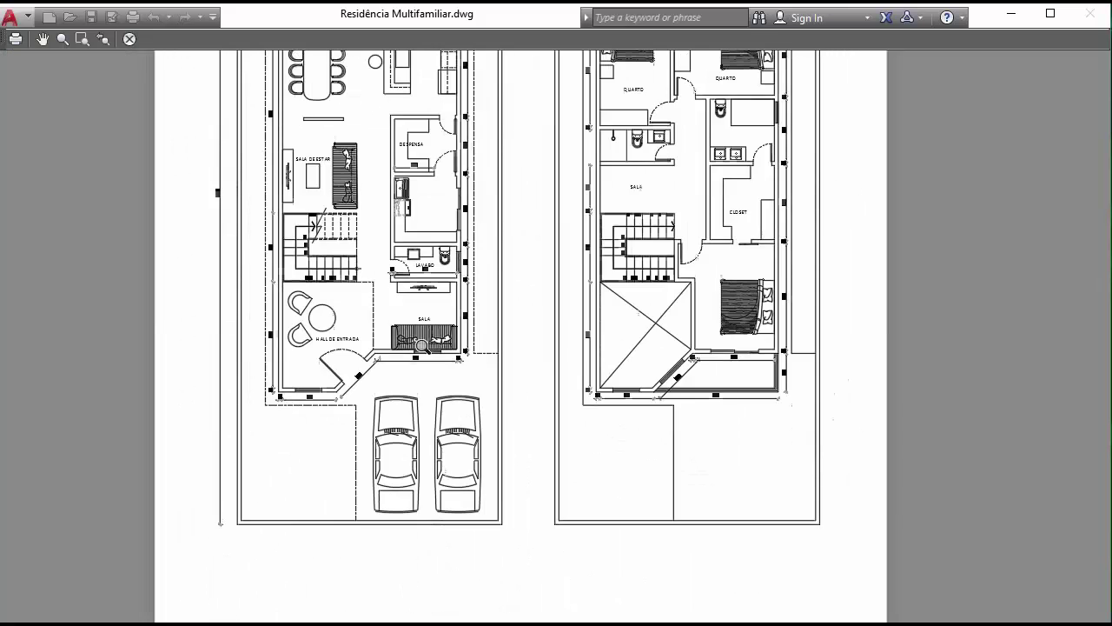
pyautogui.scroll(-2, 291, 499)
# Step: Plot from the preview, saving Residência Multifamiliar-Model.pdf to the Desktop
pyautogui.rightClick(407, 318)
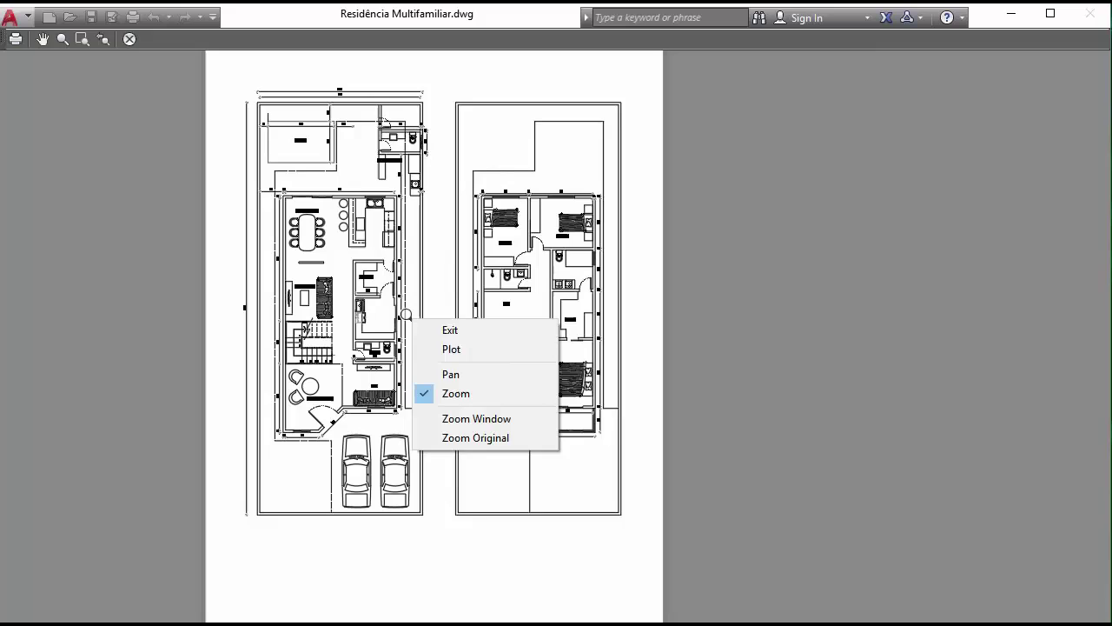
pyautogui.click(455, 348)
pyautogui.click(311, 329)
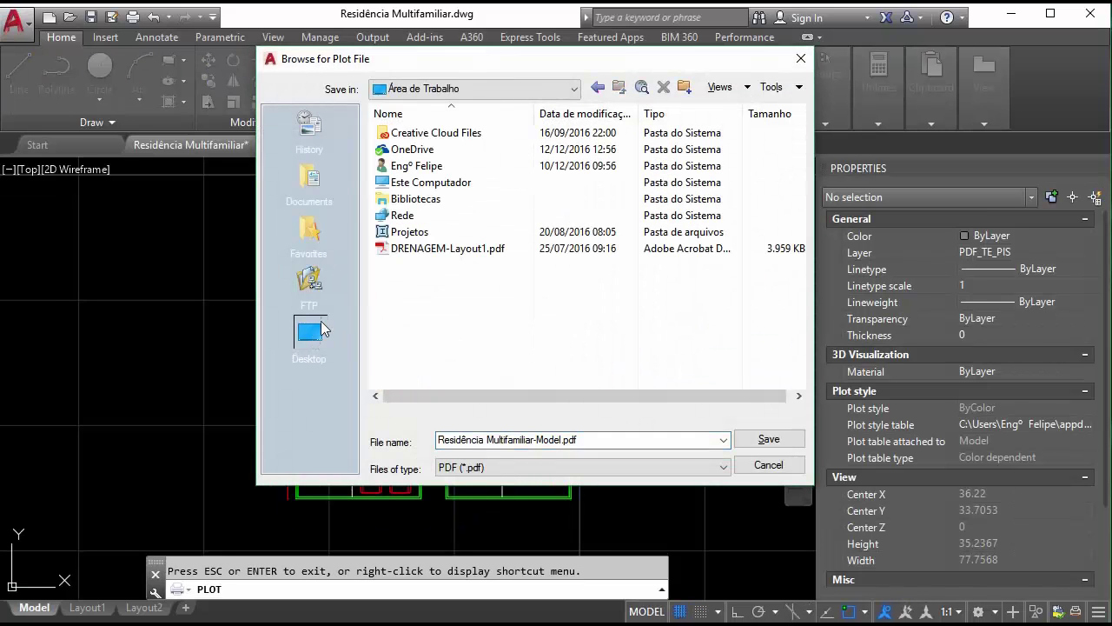
pyautogui.click(768, 439)
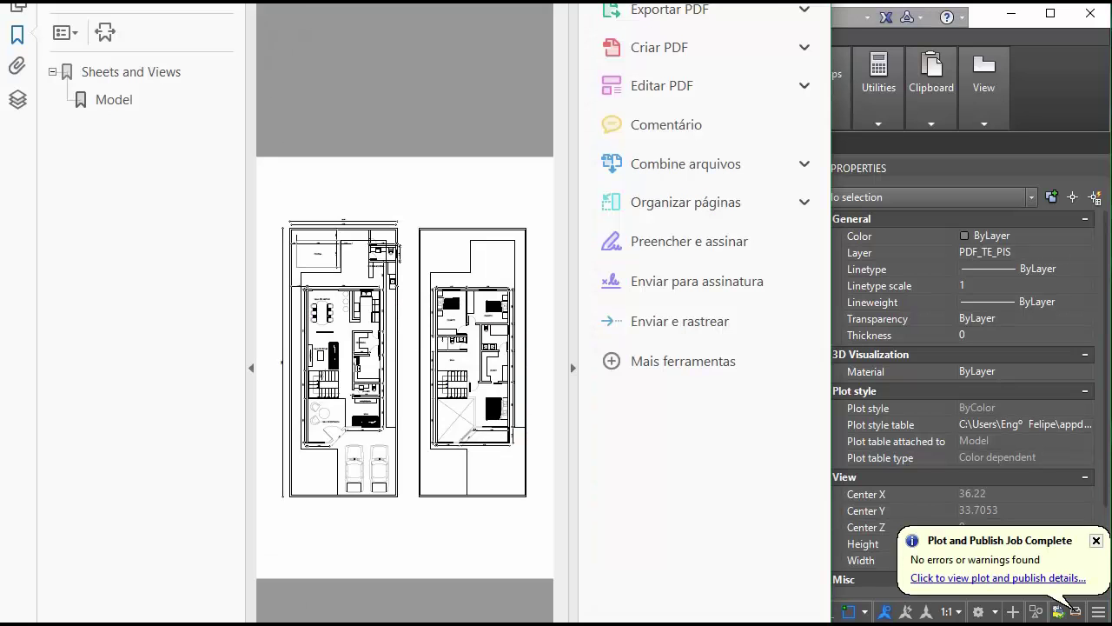
# Step: Restore Acrobat to a smaller window moved up-right, hide the Export PDF pane, and show page thumbnails
pyautogui.moveTo(404, 7)
pyautogui.mouseDown()
pyautogui.moveTo(345, 296)
pyautogui.moveTo(439, 151)
pyautogui.mouseUp()
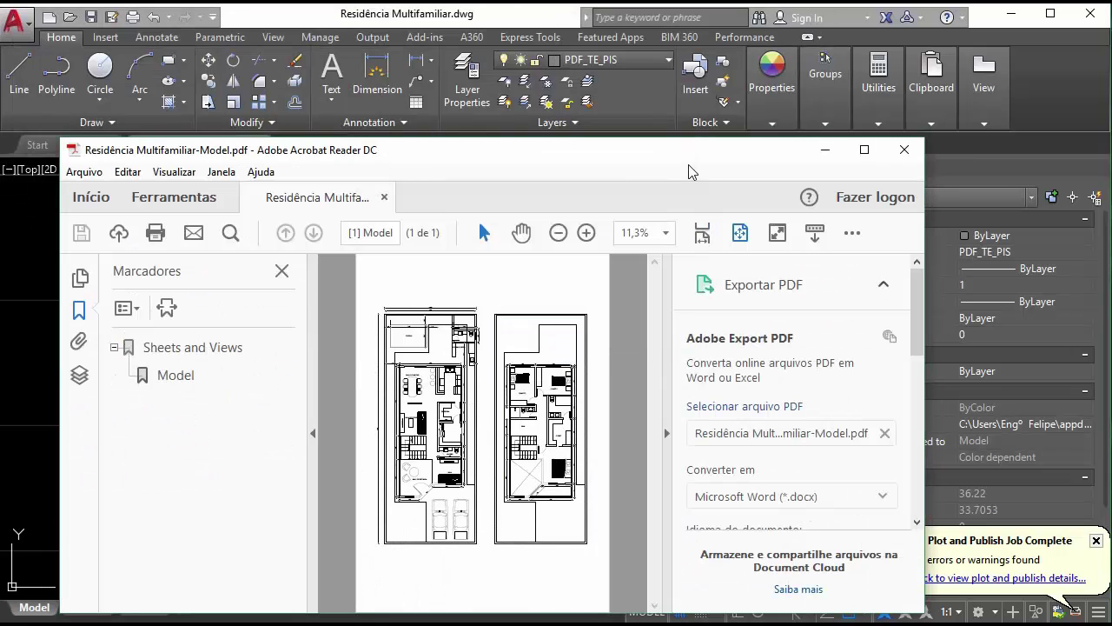
pyautogui.moveTo(621, 160); pyautogui.dragTo(662, 91)
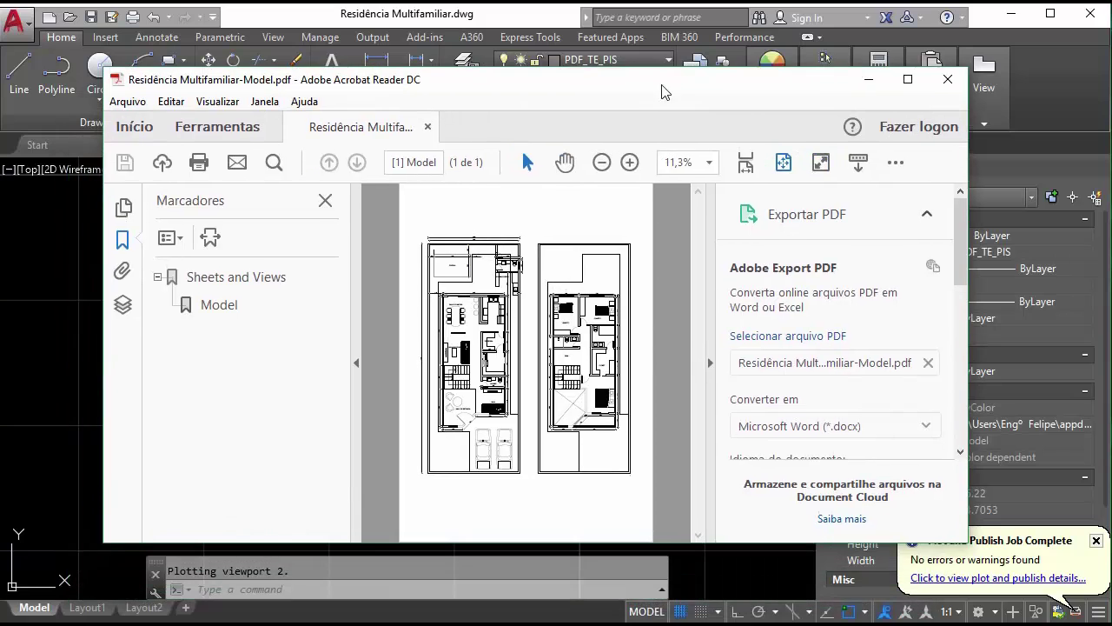
pyautogui.click(711, 362)
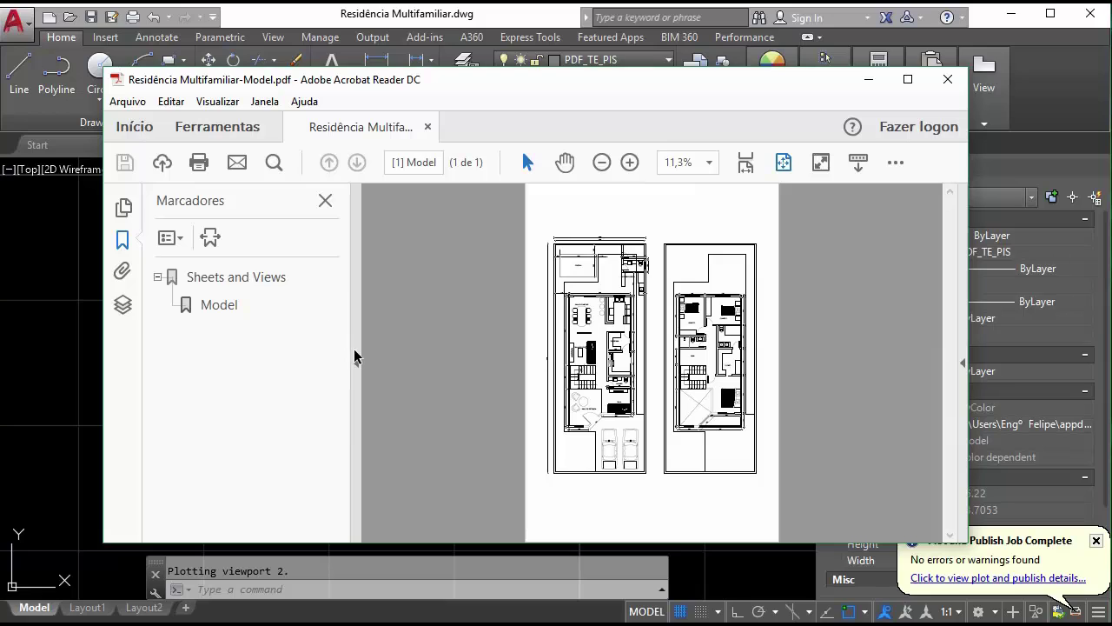
pyautogui.click(124, 209)
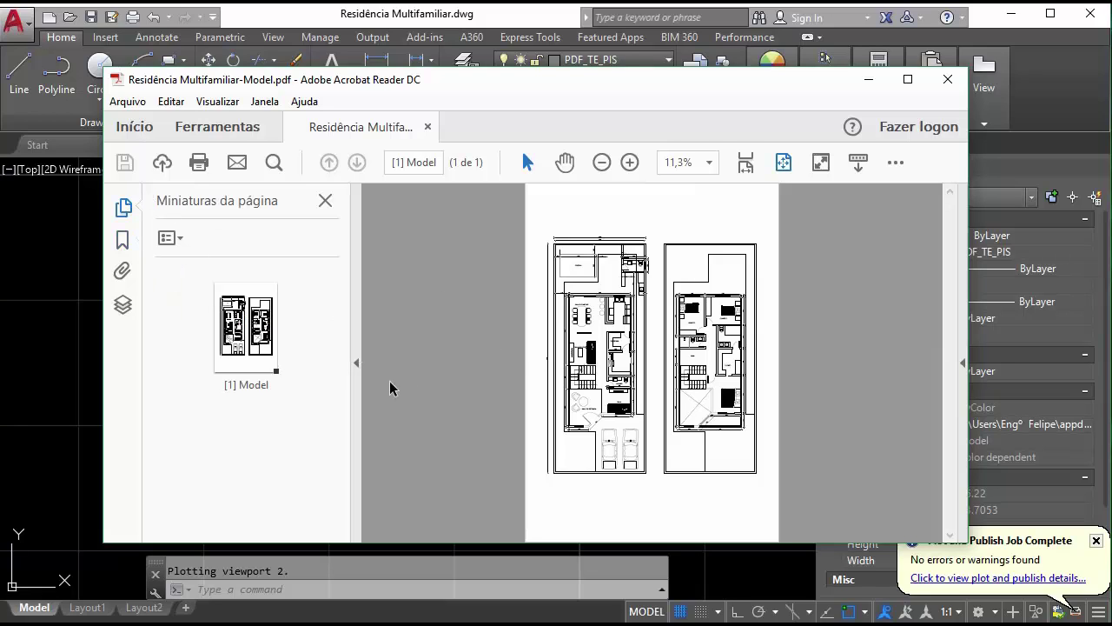
# Step: Open the Layers panel and hide PDF_TE_PAR, PDF_TE_DEC_MOB, PDF_TE_DEC_COTA and PDF_PISO
pyautogui.click(119, 274)
pyautogui.click(122, 304)
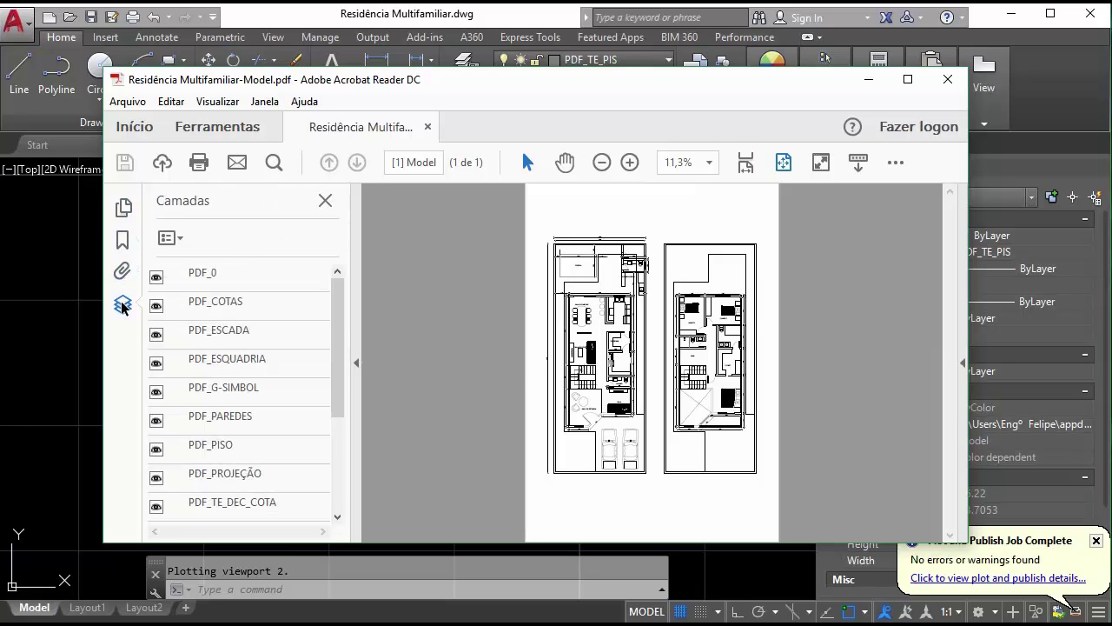
pyautogui.moveTo(337, 347); pyautogui.dragTo(337, 463)
pyautogui.scroll(1, 337, 452)
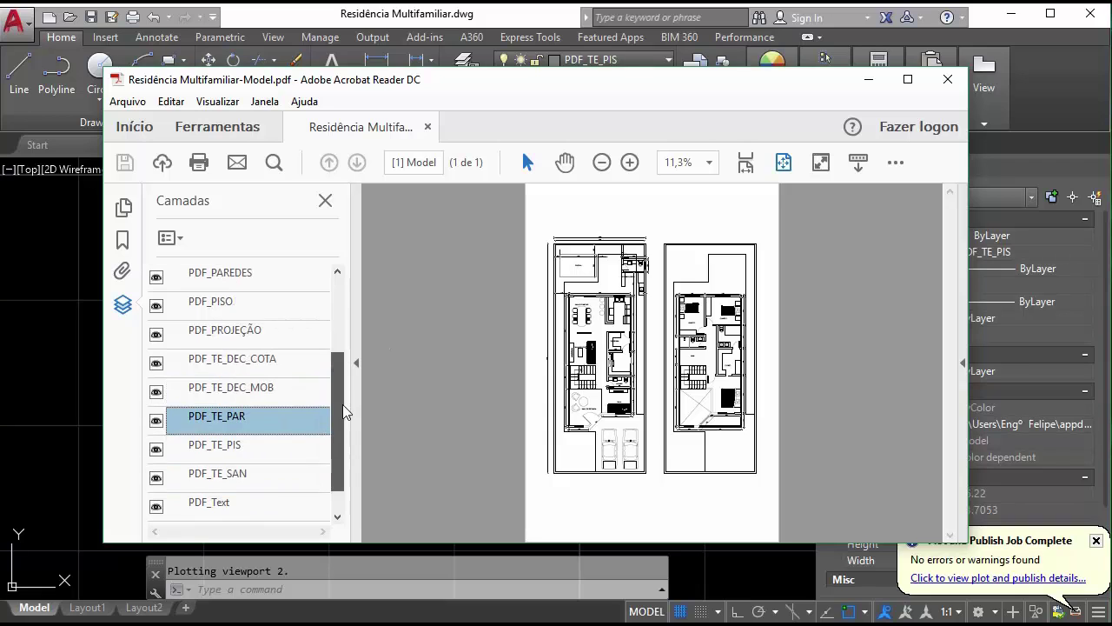
pyautogui.scroll(-1, 337, 452)
pyautogui.click(244, 423)
pyautogui.click(156, 394)
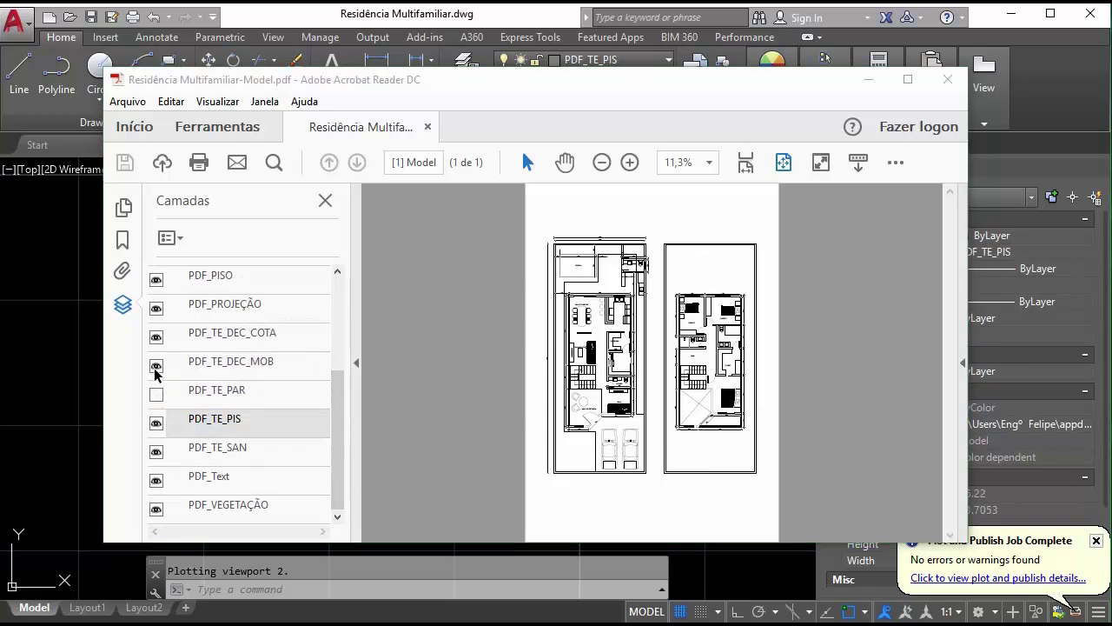
pyautogui.click(157, 365)
pyautogui.click(156, 336)
pyautogui.click(156, 279)
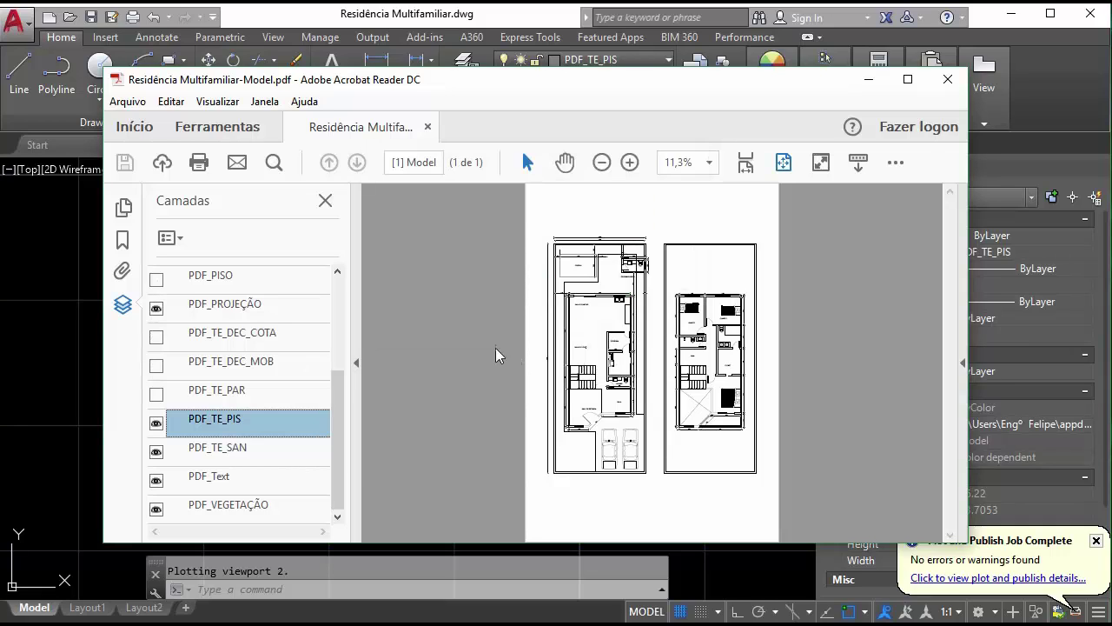
# Step: Make PDF_TE_PAR, PDF_TE_DEC_MOB, PDF_TE_DEC_COTA and PDF_PISO visible again
pyautogui.click(163, 398)
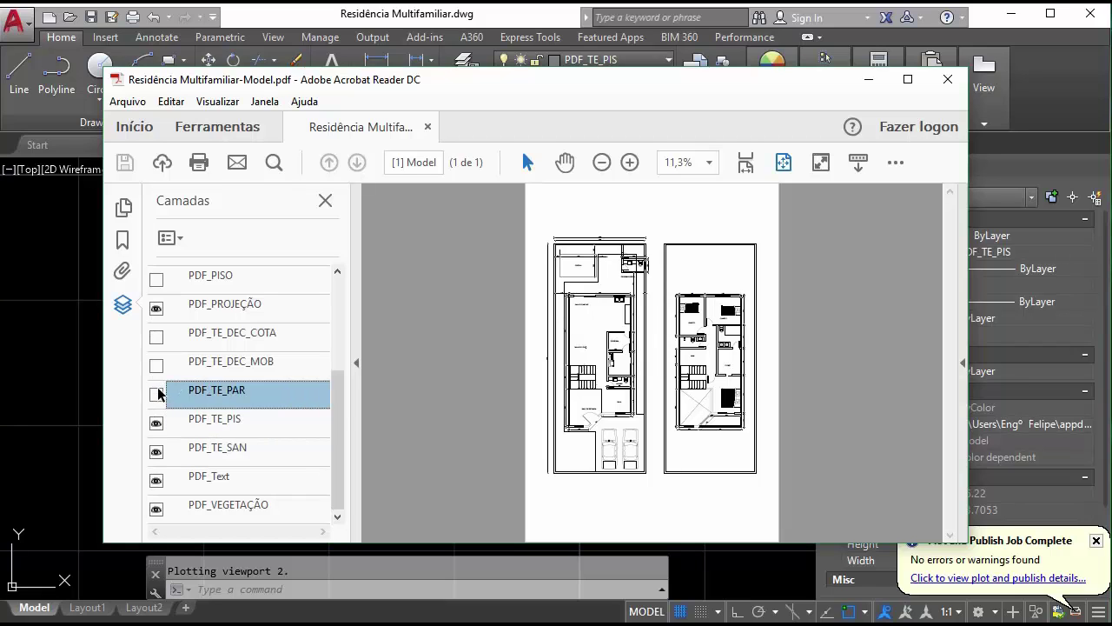
pyautogui.click(156, 393)
pyautogui.click(157, 365)
pyautogui.click(156, 336)
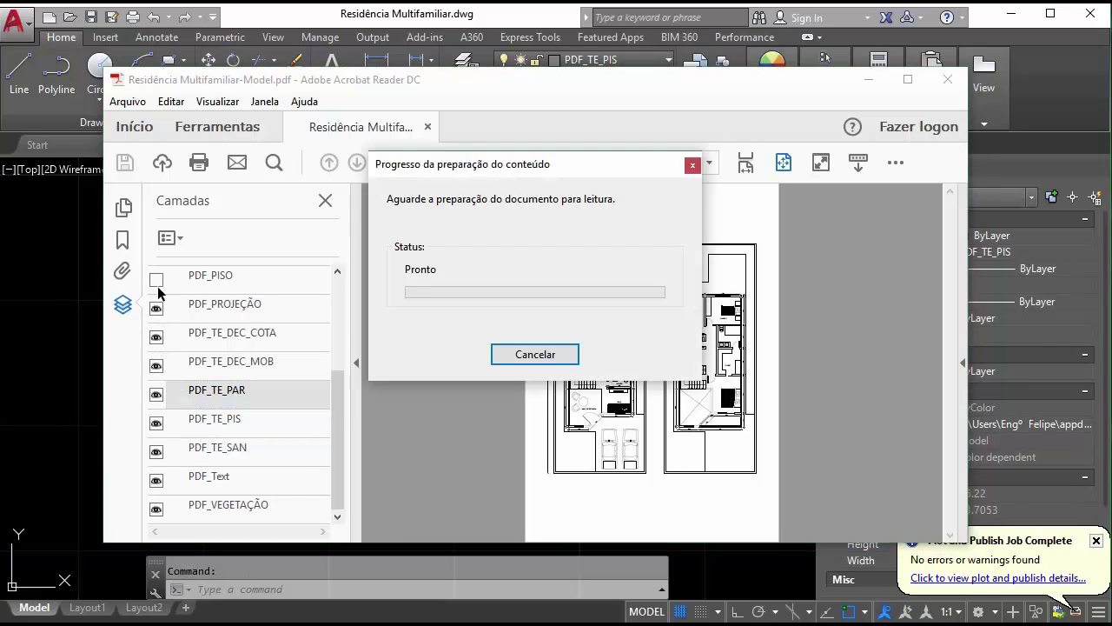
pyautogui.click(158, 286)
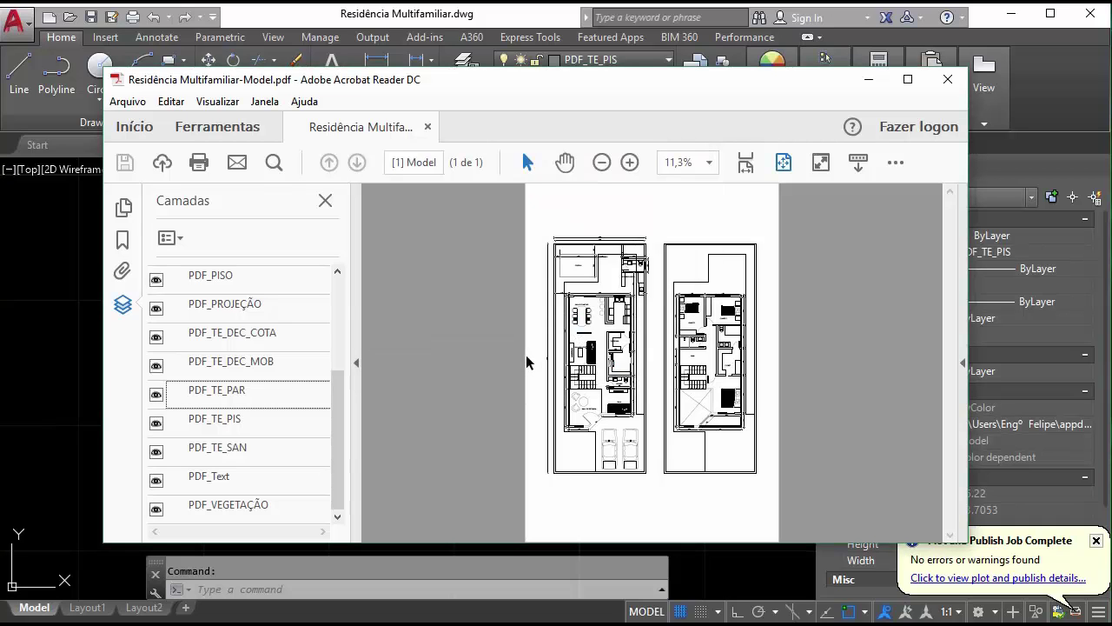
# Step: Close Acrobat and launch PDF Import from AutoCAD's Insert tab Import panel
pyautogui.click(947, 79)
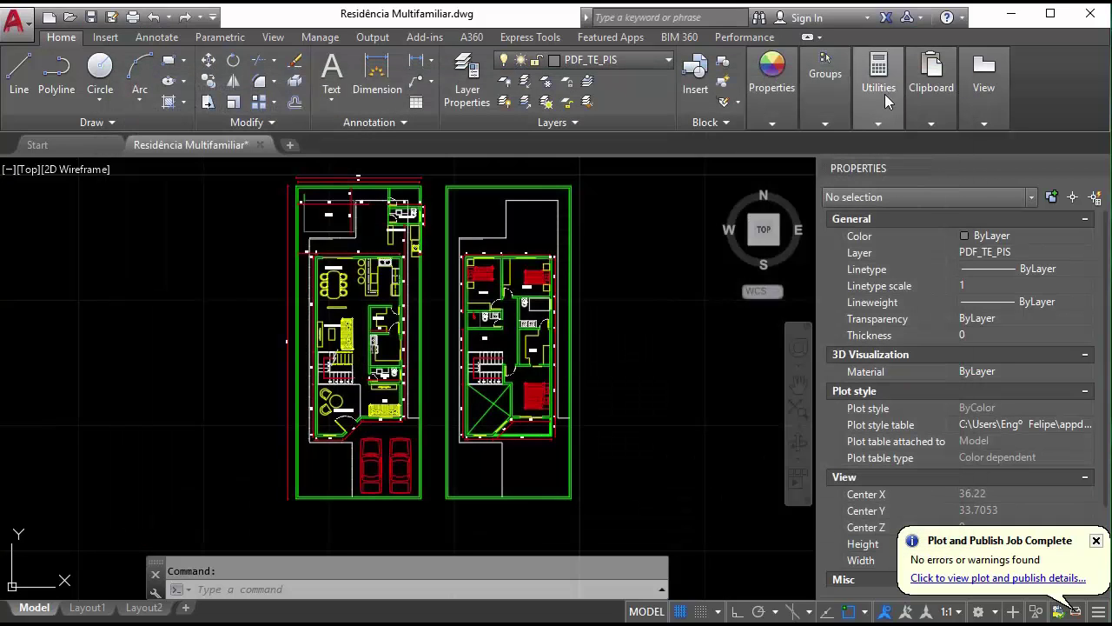
pyautogui.click(111, 39)
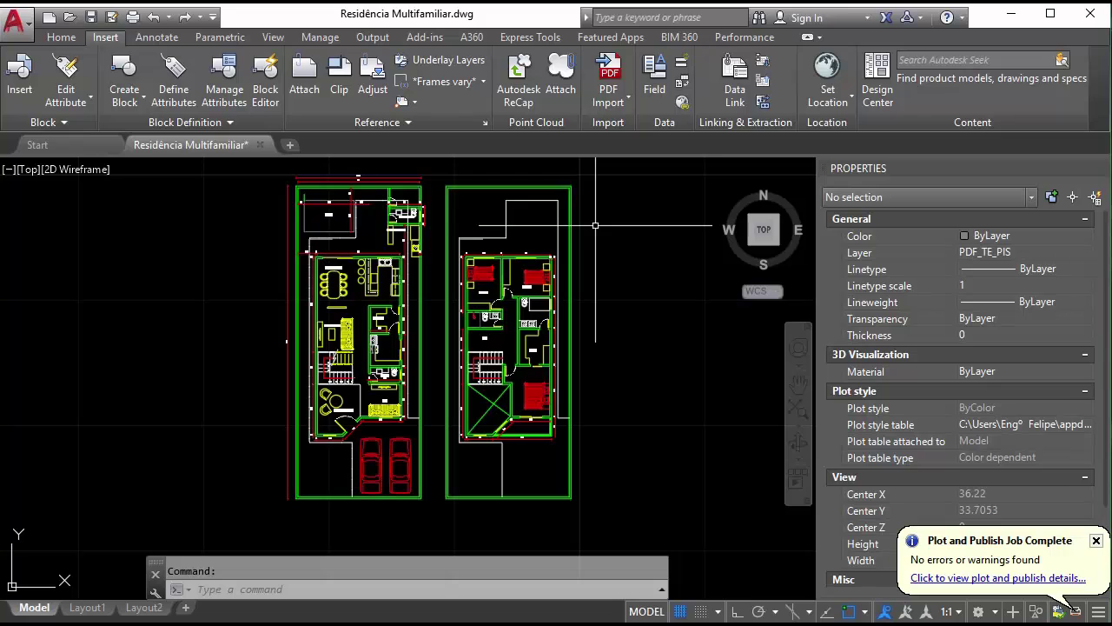
pyautogui.click(609, 102)
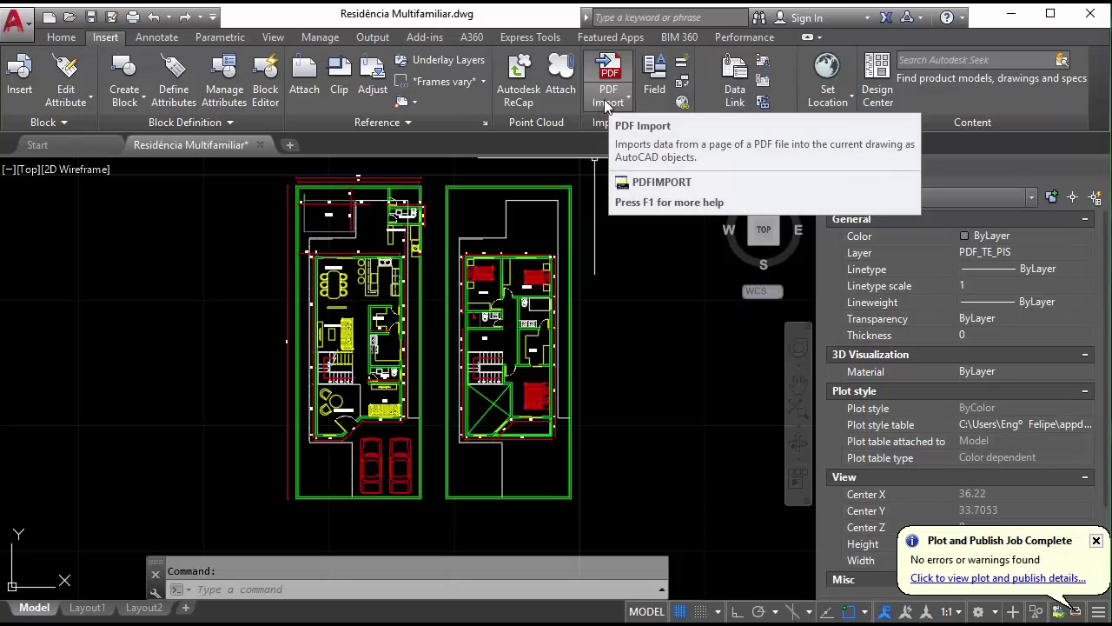
pyautogui.click(606, 104)
pyautogui.click(614, 122)
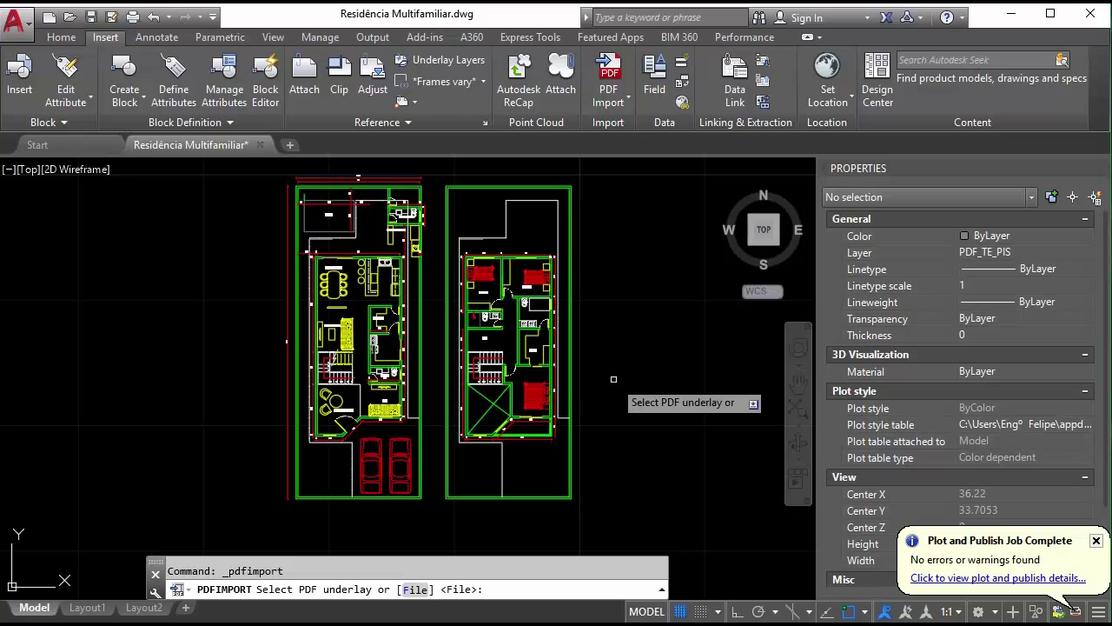
# Step: Choose the File option and open Planta.pdf from the renovation project folder under _Projetos
pyautogui.write('f')
pyautogui.press('Return')
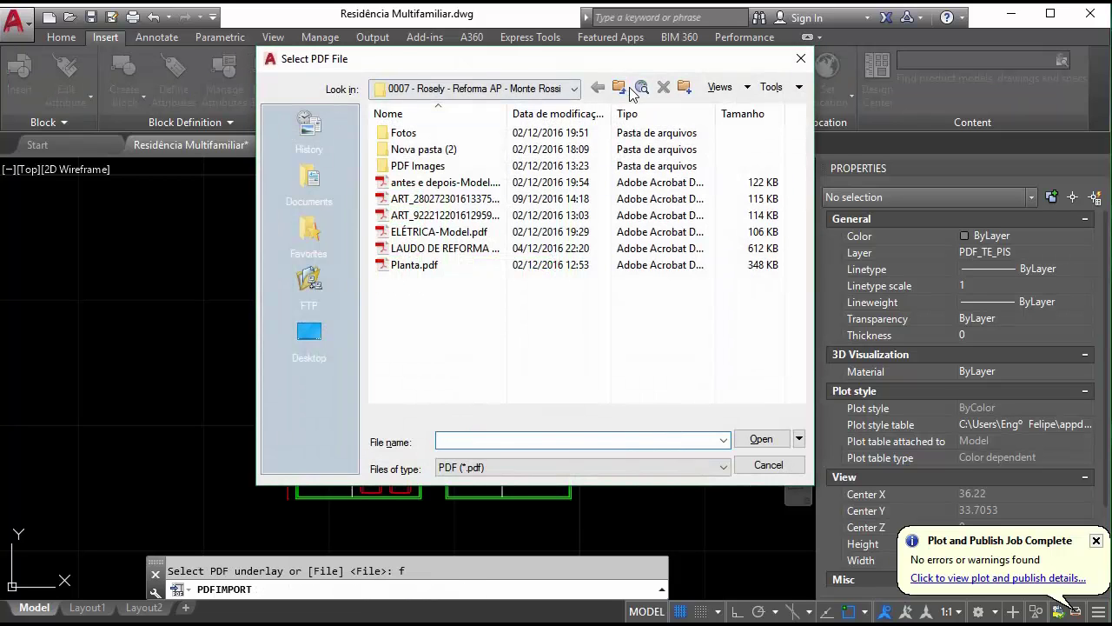
pyautogui.click(620, 88)
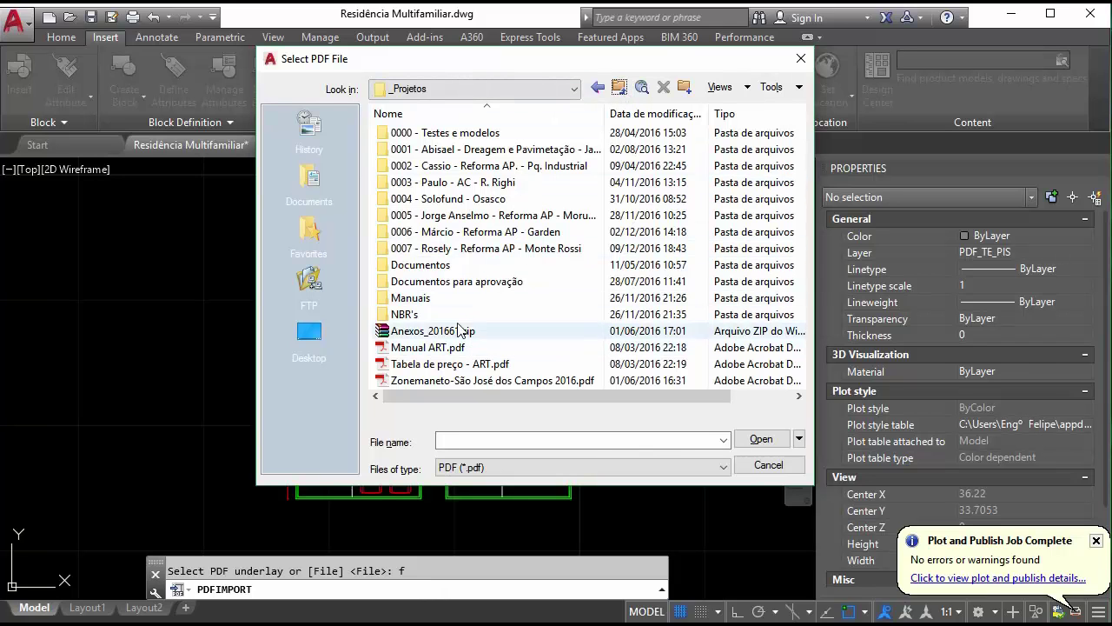
pyautogui.doubleClick(458, 248)
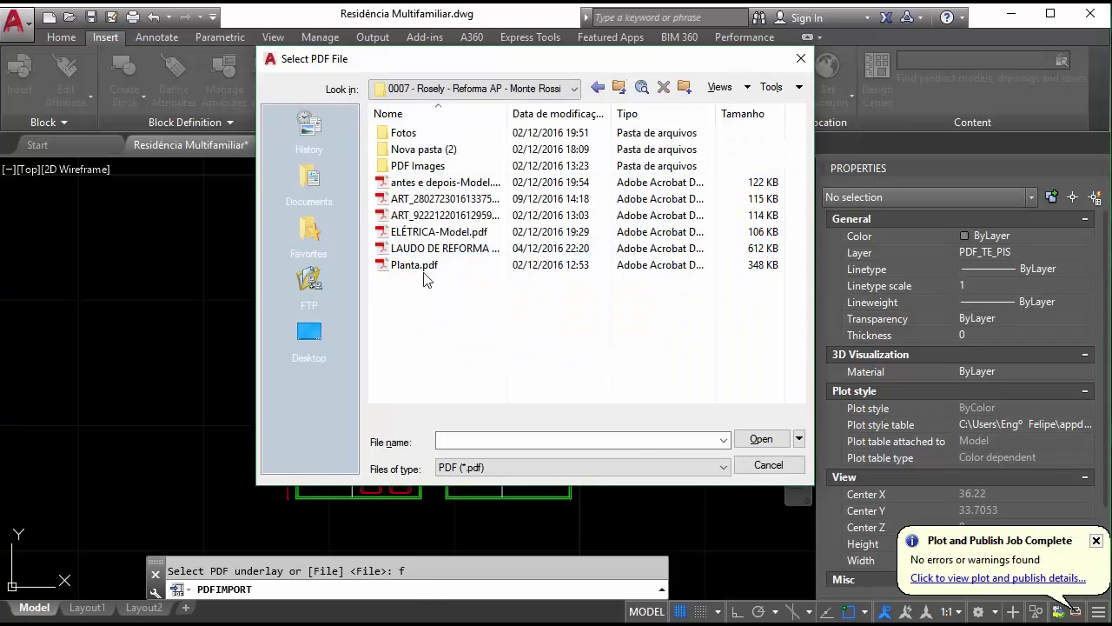
pyautogui.doubleClick(416, 265)
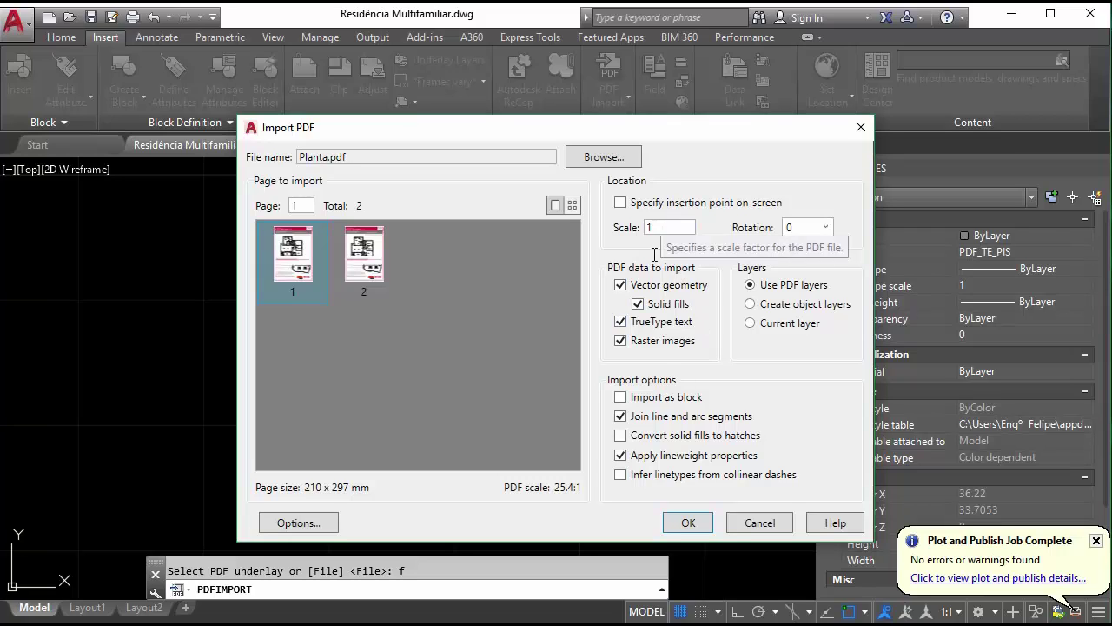
# Step: Keep the import scale at 1 and import page 1 of Planta.pdf
pyautogui.click(662, 228)
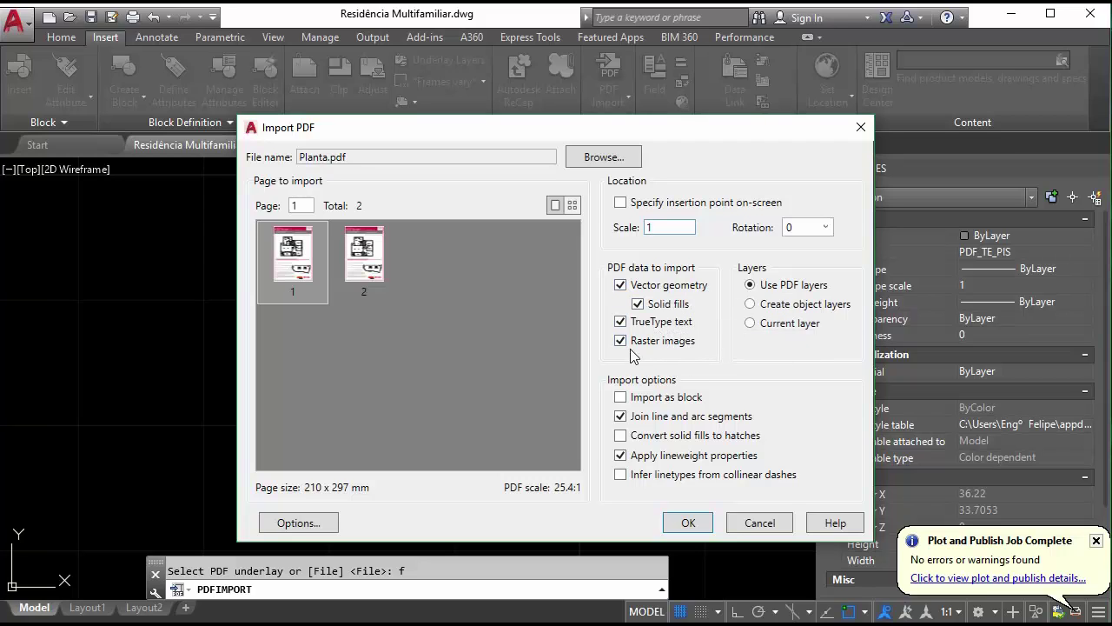
pyautogui.click(686, 523)
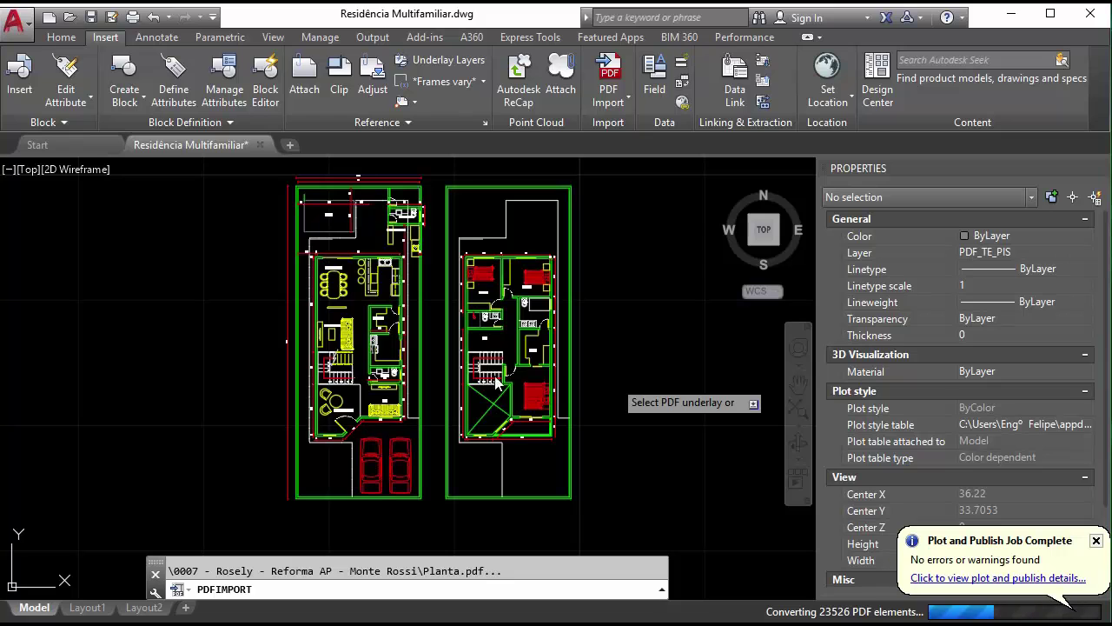
# Step: Window-select the imported floor plan objects
pyautogui.click(664, 285)
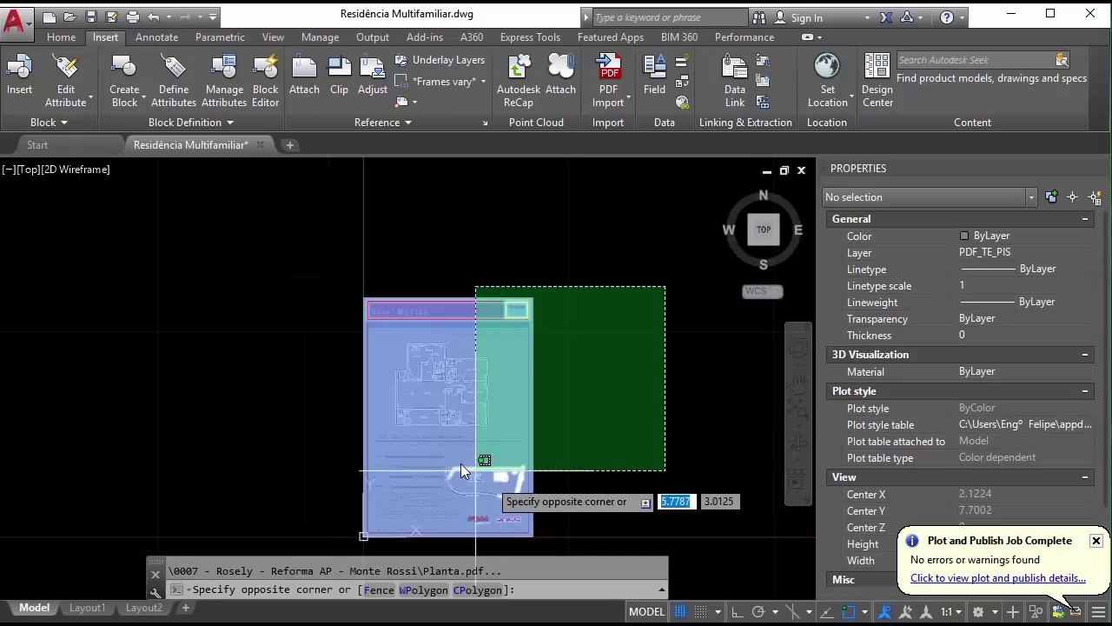
pyautogui.press('Escape')
pyautogui.scroll(-5, 430, 352)
pyautogui.scroll(5, 438, 382)
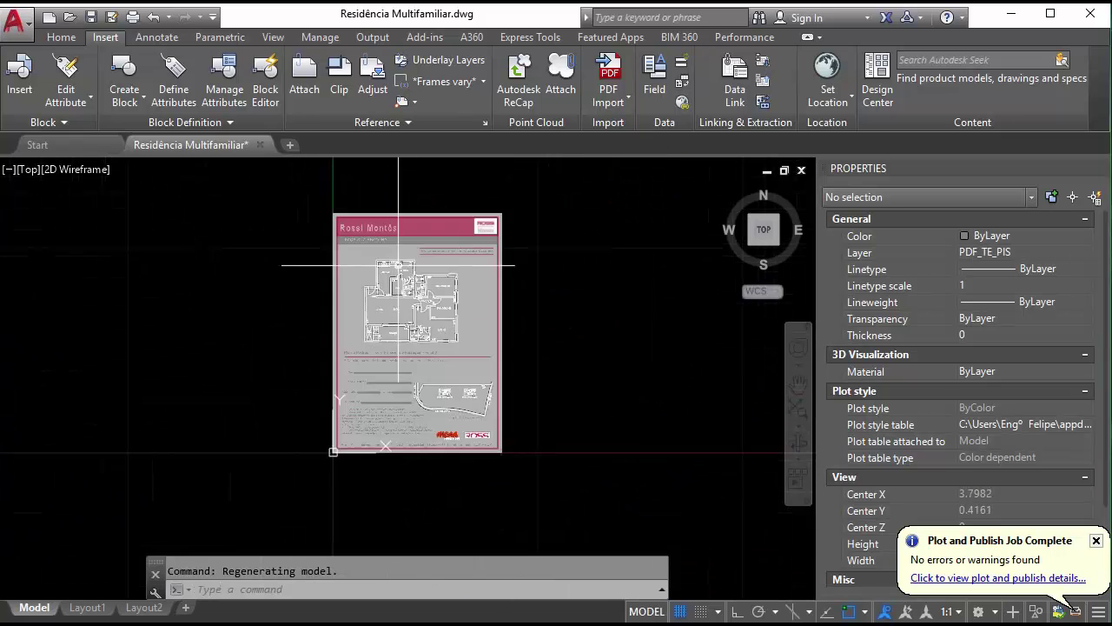
pyautogui.scroll(2, 398, 265)
pyautogui.scroll(7, 387, 268)
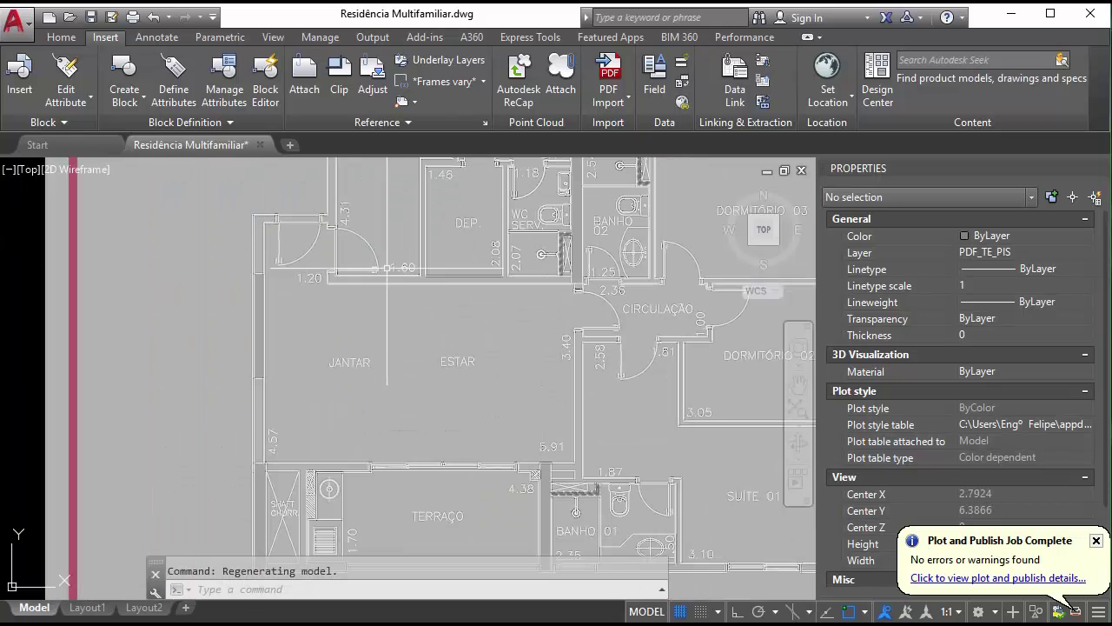
pyautogui.scroll(-5, 387, 267)
pyautogui.scroll(-3, 513, 267)
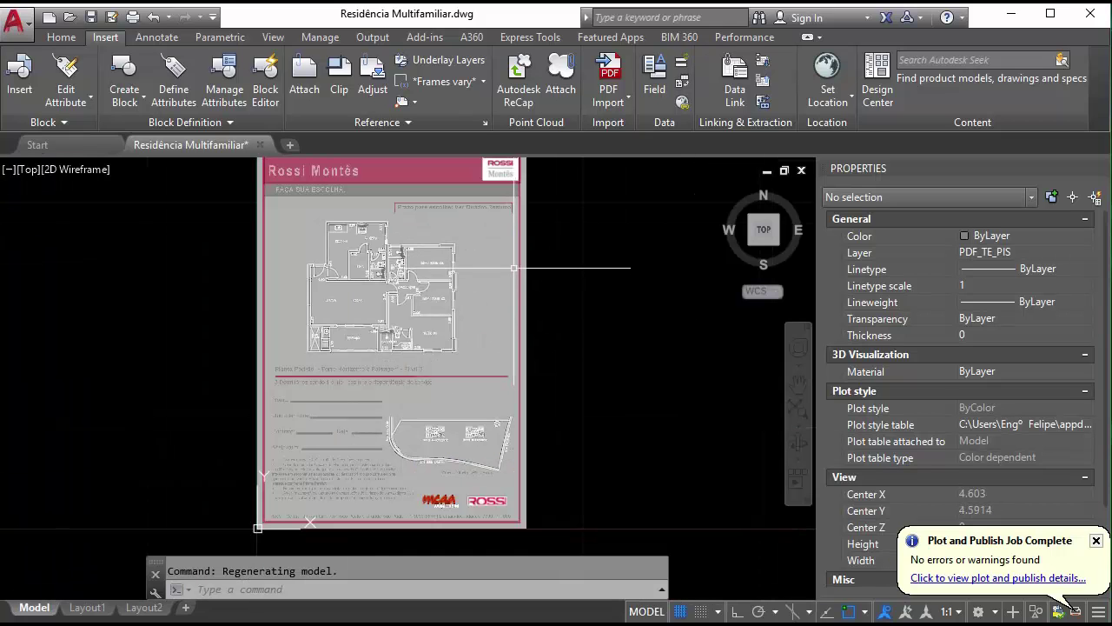
pyautogui.click(514, 268)
pyautogui.scroll(-3, 474, 296)
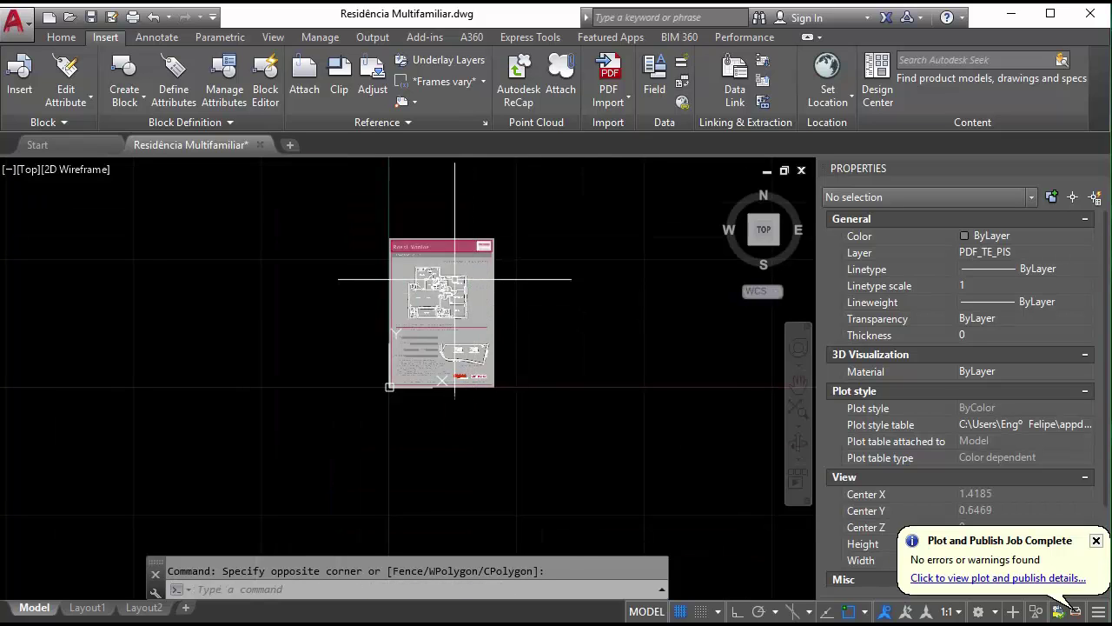
pyautogui.scroll(2, 455, 279)
pyautogui.click(446, 309)
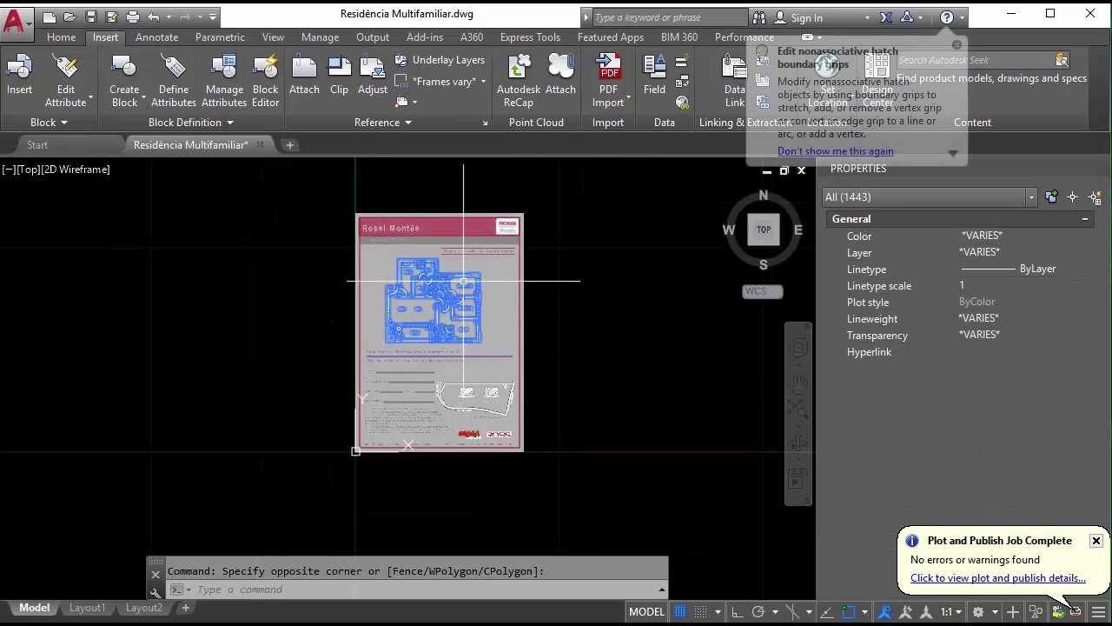
# Step: Move the selected floor plan to the right of the sheet with MOVE
pyautogui.write('m')
pyautogui.press('Return')
pyautogui.click(555, 269)
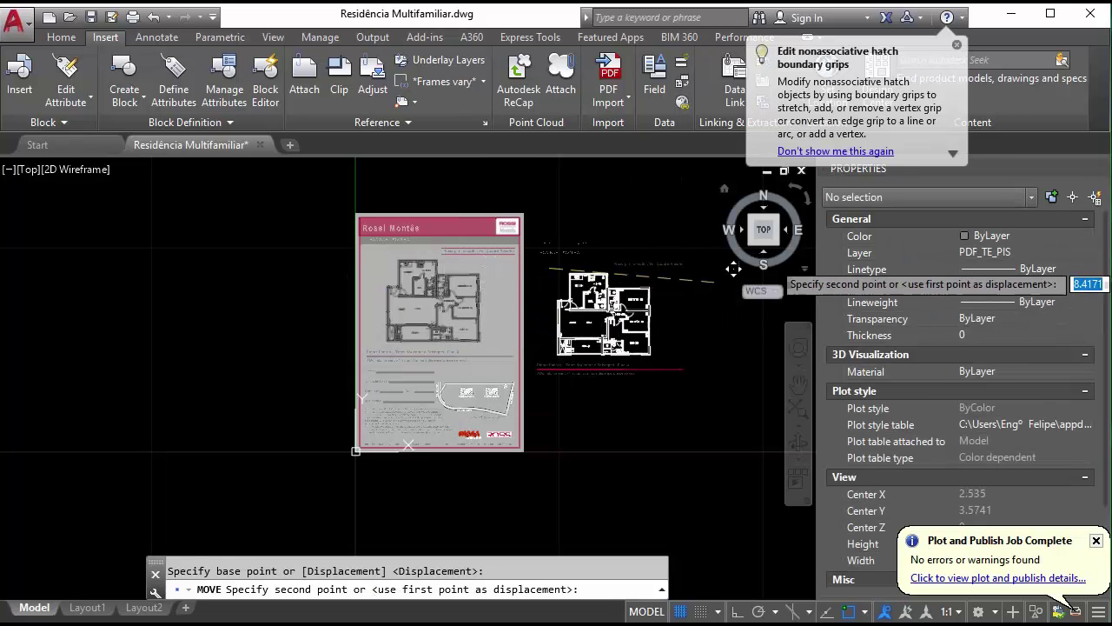
pyautogui.click(717, 318)
# Step: Select one of the sheet's solid fills to erase it
pyautogui.scroll(2, 611, 318)
pyautogui.click(351, 292)
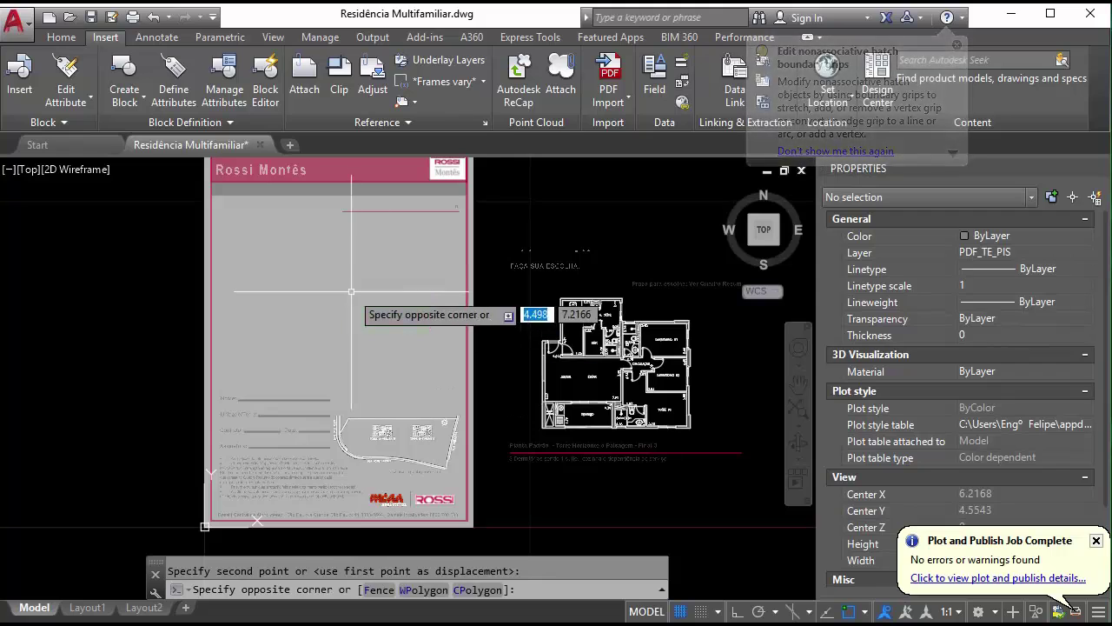
pyautogui.scroll(-2, 351, 291)
pyautogui.click(391, 302)
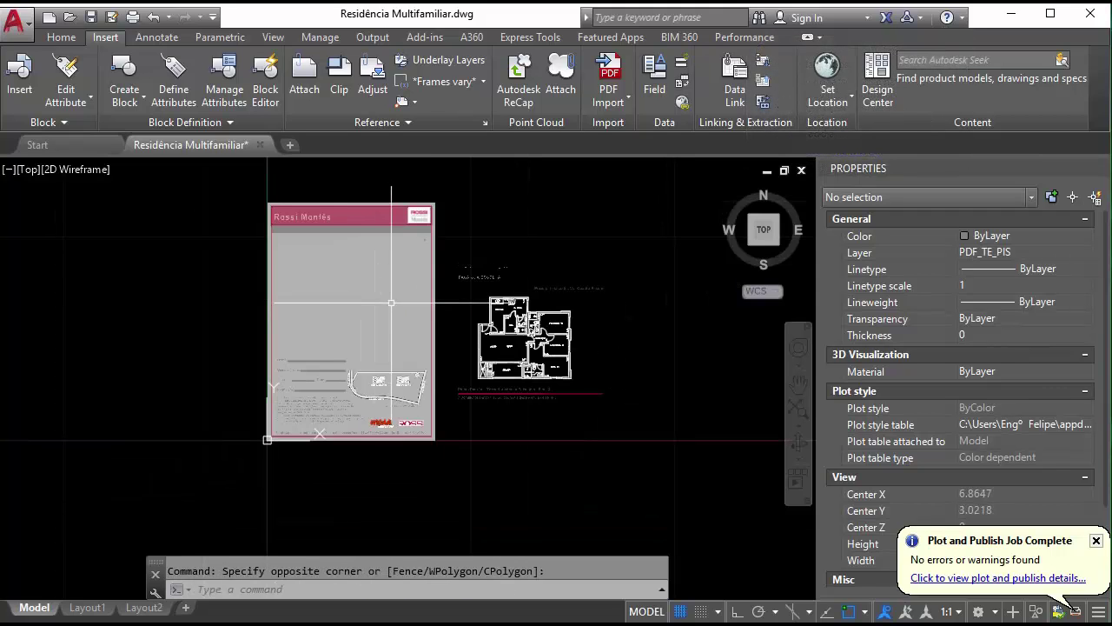
pyautogui.scroll(2, 391, 302)
pyautogui.click(371, 374)
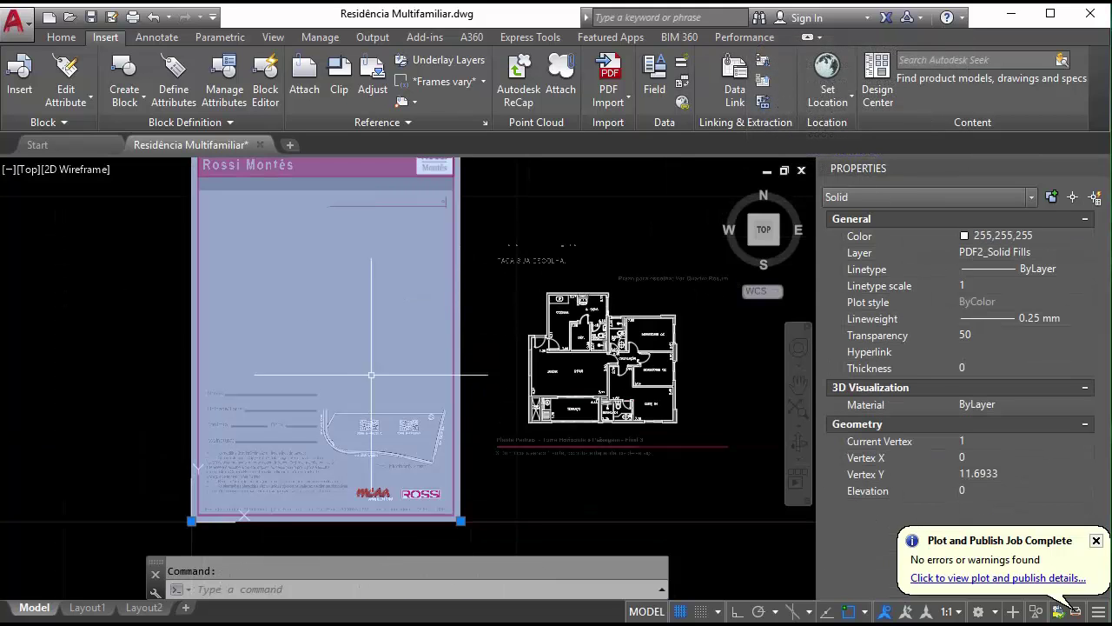
pyautogui.moveTo(425, 226); pyautogui.dragTo(406, 258, button='middle')
# Step: Erase the two remaining solid background fills of the imported sheet
pyautogui.press('Delete')
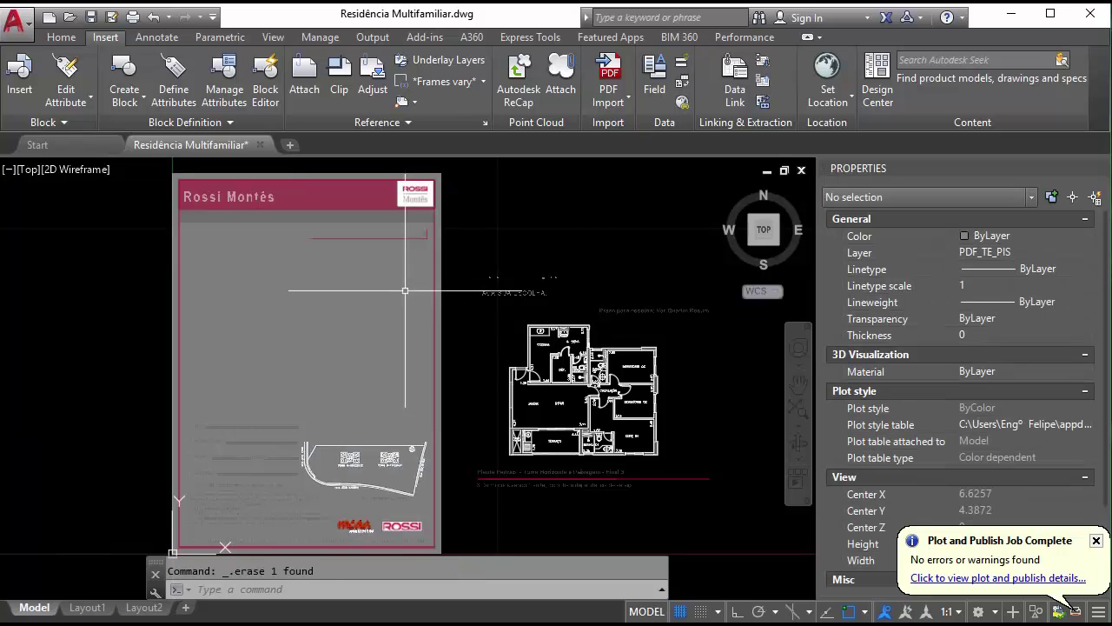
pyautogui.click(442, 285)
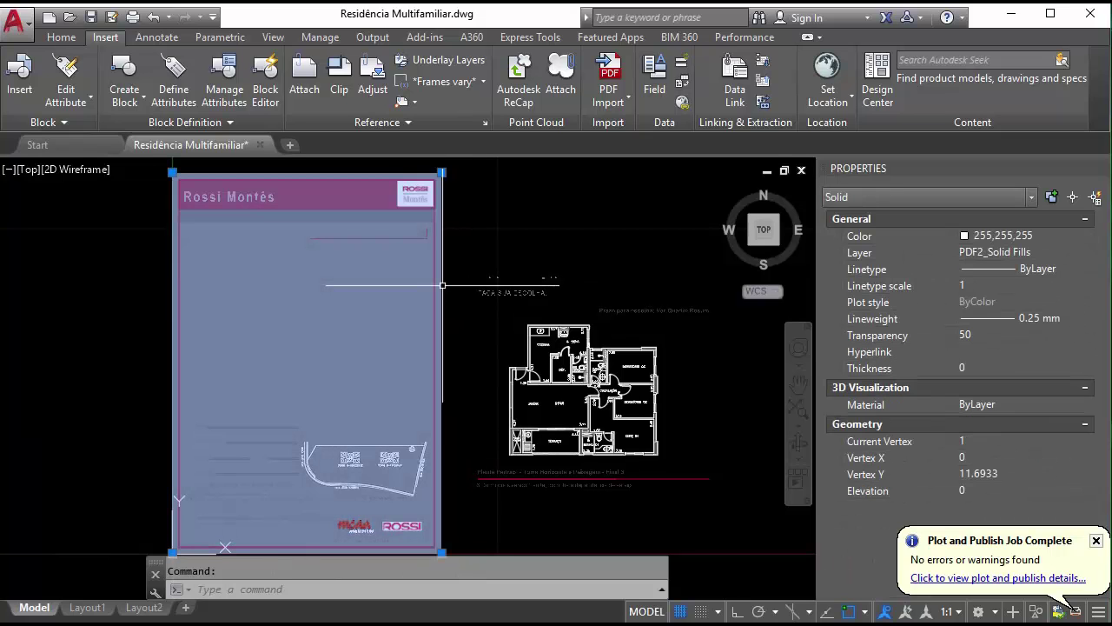
pyautogui.press('Delete')
# Step: Zoom into the sheet header and inspect its fills, hatch and FAÇA SUA ESCOLHA lettering
pyautogui.moveTo(442, 285); pyautogui.dragTo(438, 296, button='middle')
pyautogui.scroll(2, 304, 250)
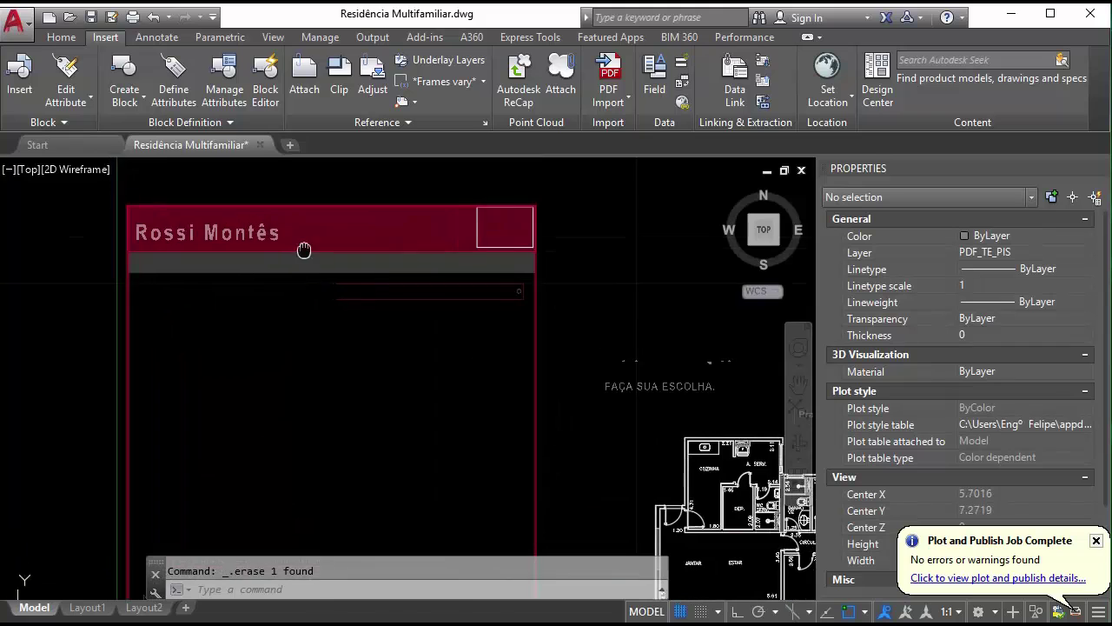
pyautogui.scroll(2, 304, 250)
pyautogui.moveTo(331, 290); pyautogui.dragTo(300, 249)
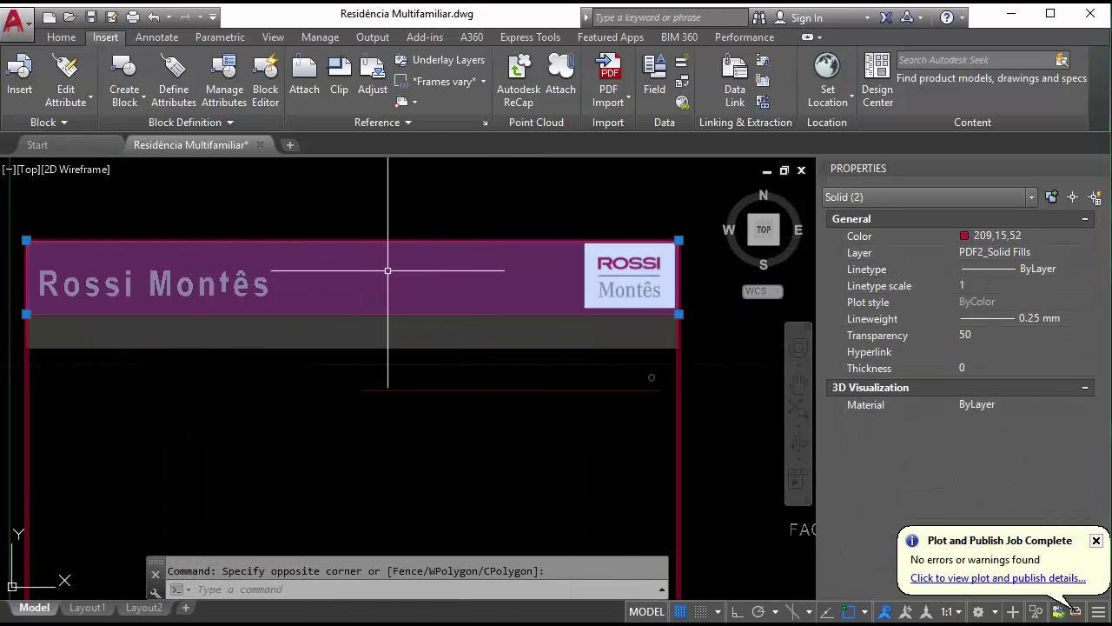
pyautogui.scroll(-2, 387, 270)
pyautogui.press('Escape')
pyautogui.scroll(2, 261, 260)
pyautogui.click(242, 269)
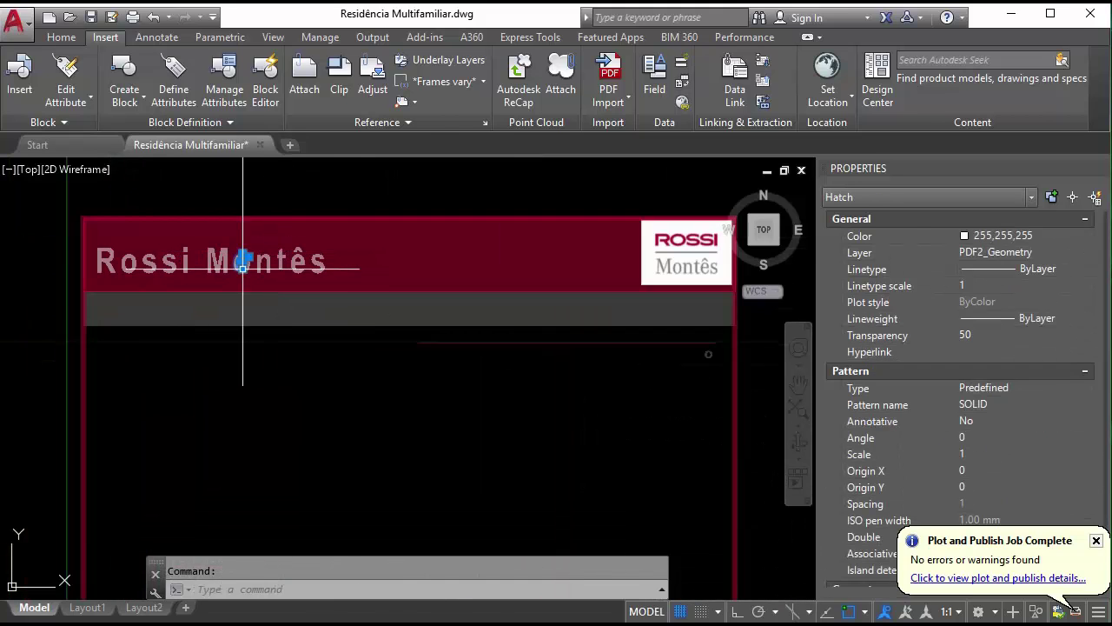
pyautogui.scroll(-4, 242, 269)
pyautogui.scroll(1, 261, 286)
pyautogui.scroll(2, 347, 347)
pyautogui.scroll(1, 396, 307)
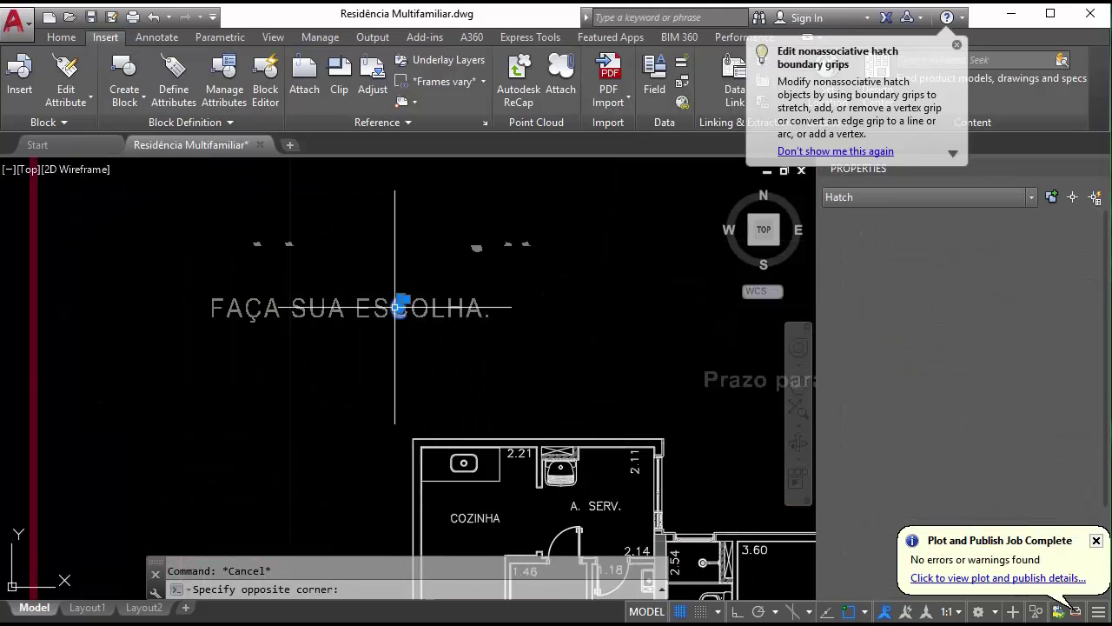
pyautogui.moveTo(206, 286); pyautogui.dragTo(517, 358)
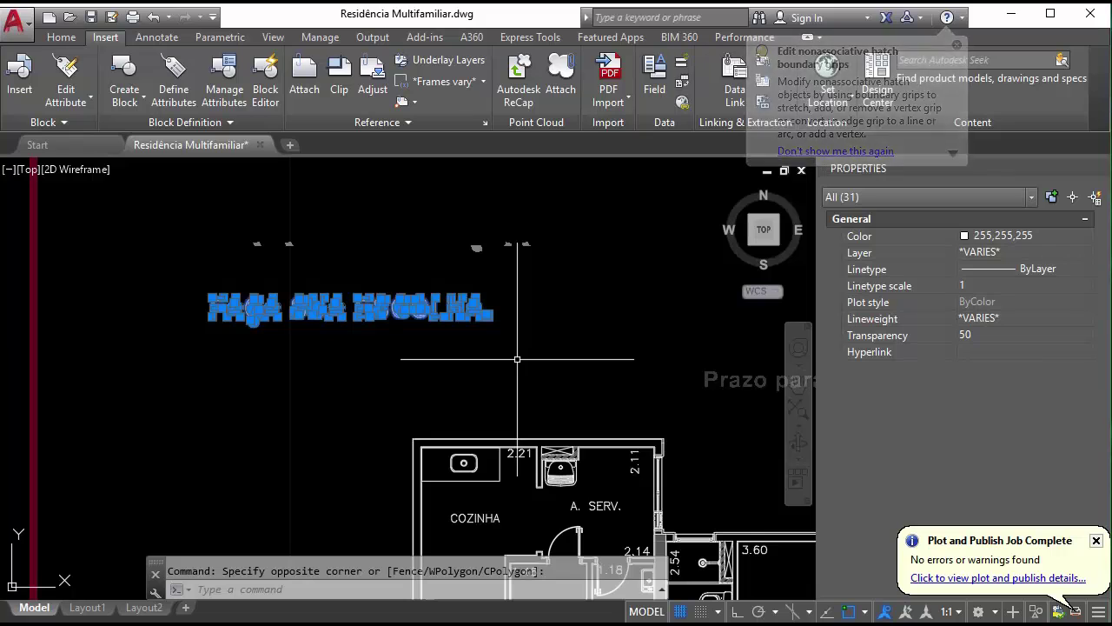
pyautogui.press('Escape')
# Step: Pan across the floor plan to inspect the kitchen, laundry sink, service area and DORMITÓRIO 03
pyautogui.scroll(-8, 510, 357)
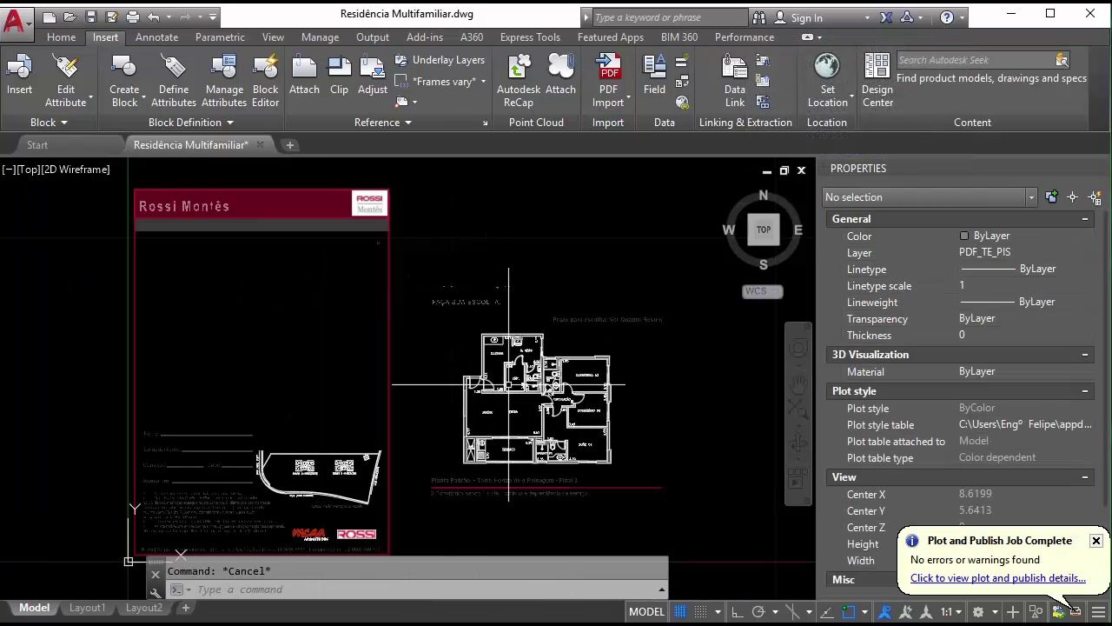
pyautogui.scroll(4, 530, 348)
pyautogui.scroll(4, 539, 347)
pyautogui.scroll(-4, 544, 344)
pyautogui.scroll(3, 544, 345)
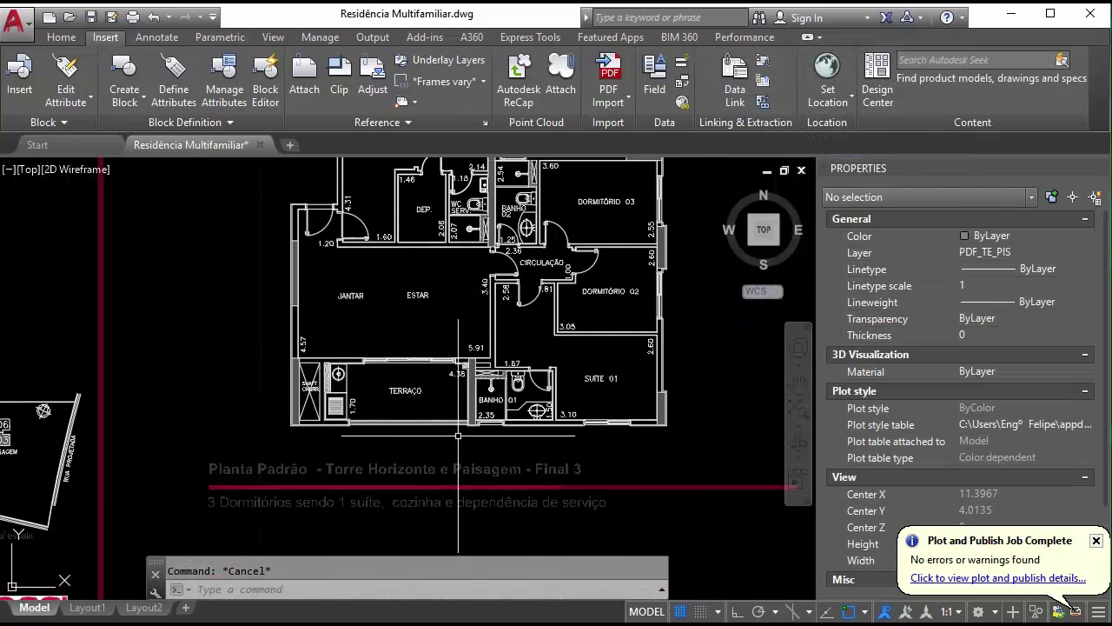
pyautogui.moveTo(282, 193); pyautogui.dragTo(230, 380, button='middle')
pyautogui.scroll(1, 230, 380)
pyautogui.scroll(2, 229, 380)
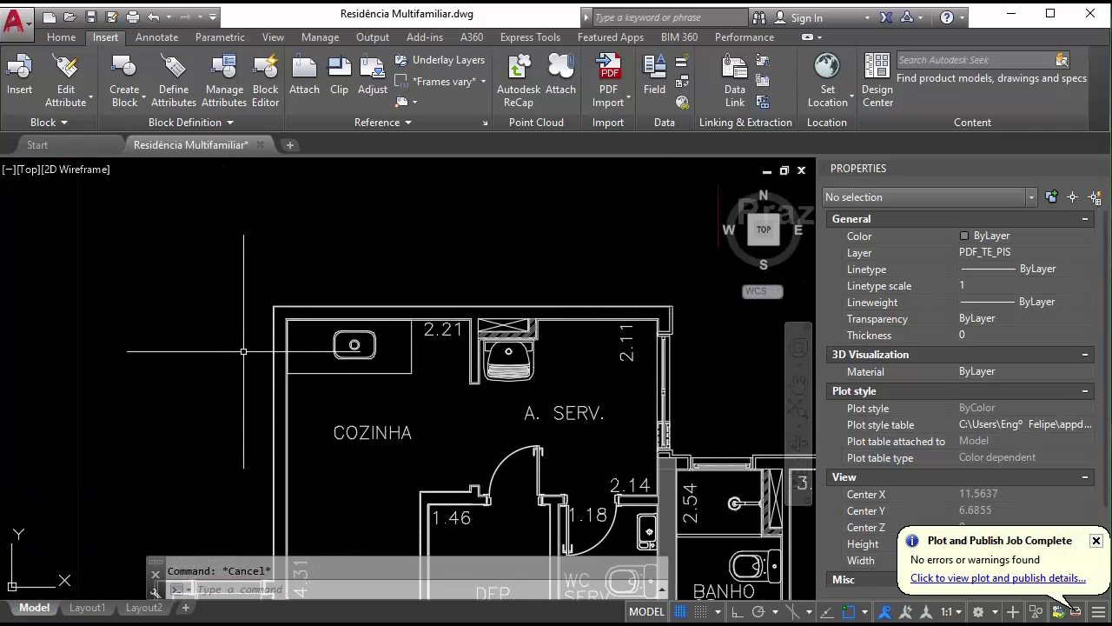
pyautogui.scroll(2, 391, 317)
pyautogui.moveTo(767, 312)
pyautogui.mouseDown(button='middle')
pyautogui.moveTo(574, 369)
pyautogui.moveTo(336, 321)
pyautogui.mouseUp(button='middle')
pyautogui.scroll(-2, 336, 322)
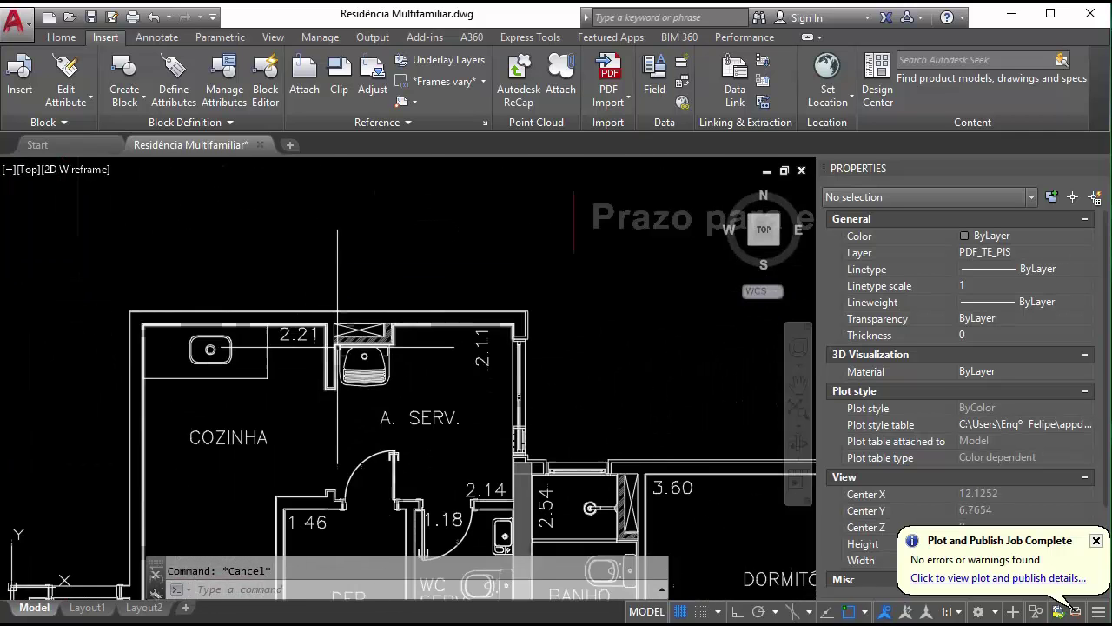
pyautogui.moveTo(504, 359); pyautogui.dragTo(403, 402, button='middle')
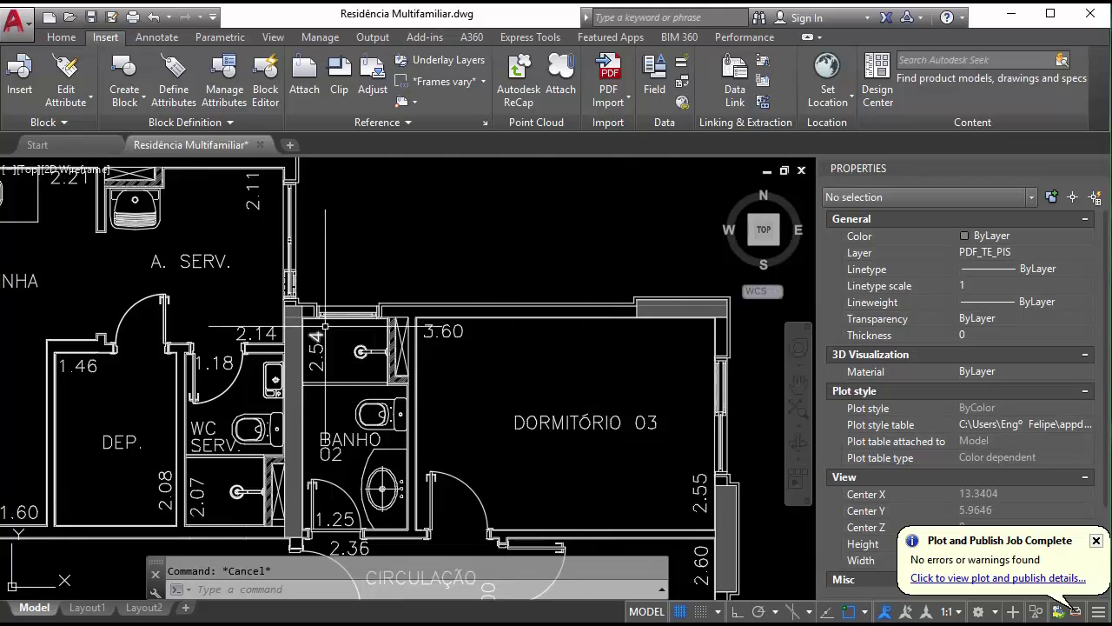
pyautogui.scroll(-2, 460, 365)
pyautogui.scroll(-3, 464, 328)
pyautogui.scroll(-3, 464, 327)
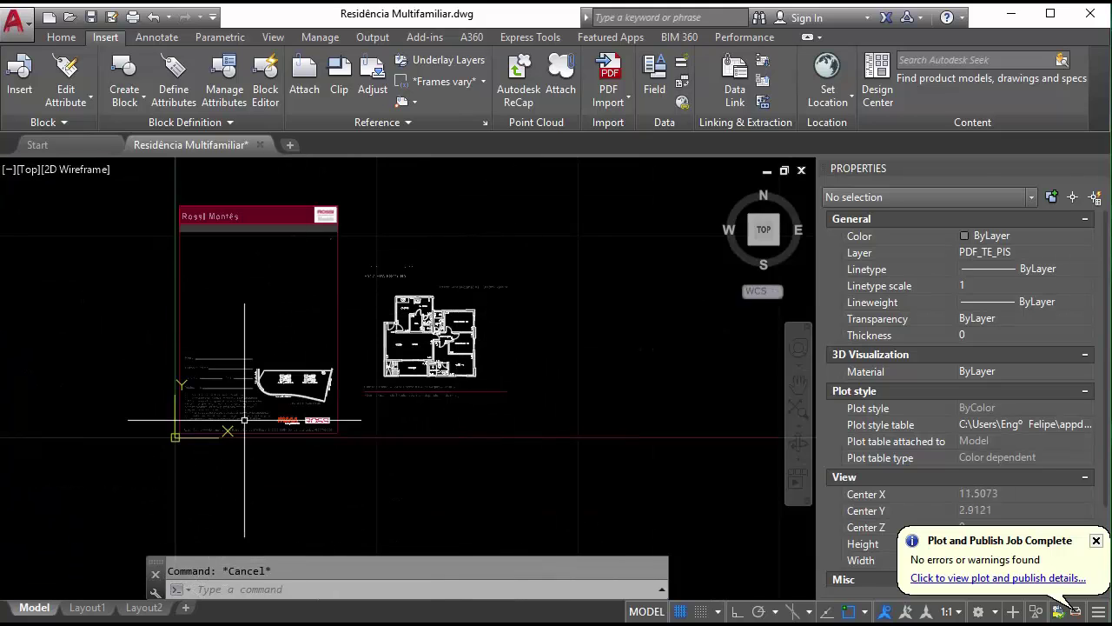
pyautogui.scroll(3, 463, 343)
pyautogui.scroll(3, 461, 359)
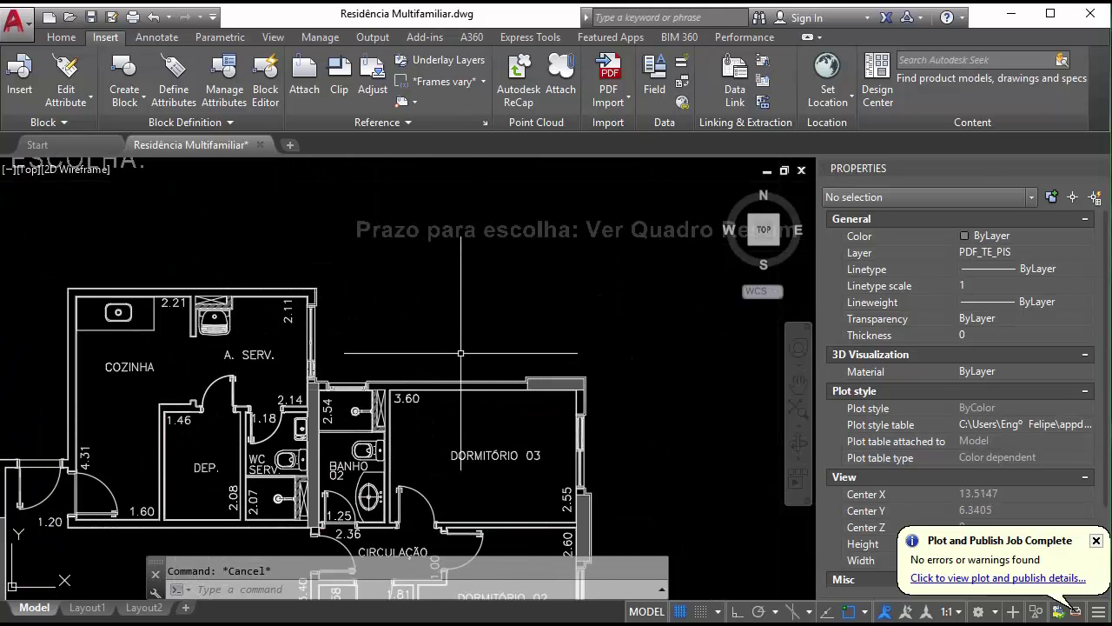
# Step: Begin a DI distance measurement at the bedroom wall corner, then cancel it
pyautogui.write('Fdi')
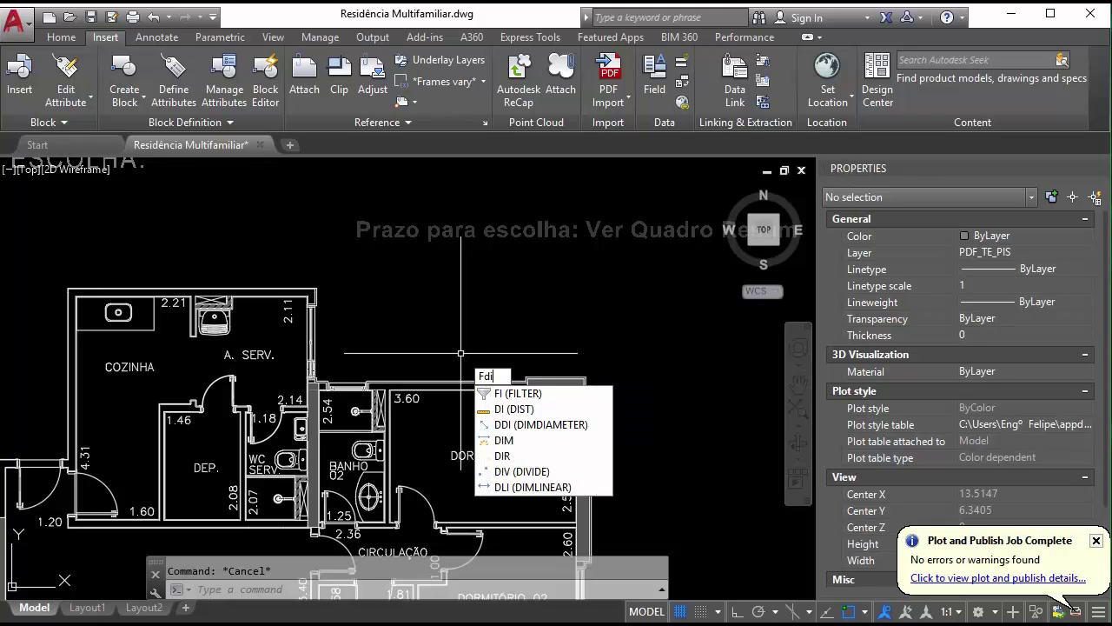
pyautogui.press('Escape')
pyautogui.write('di')
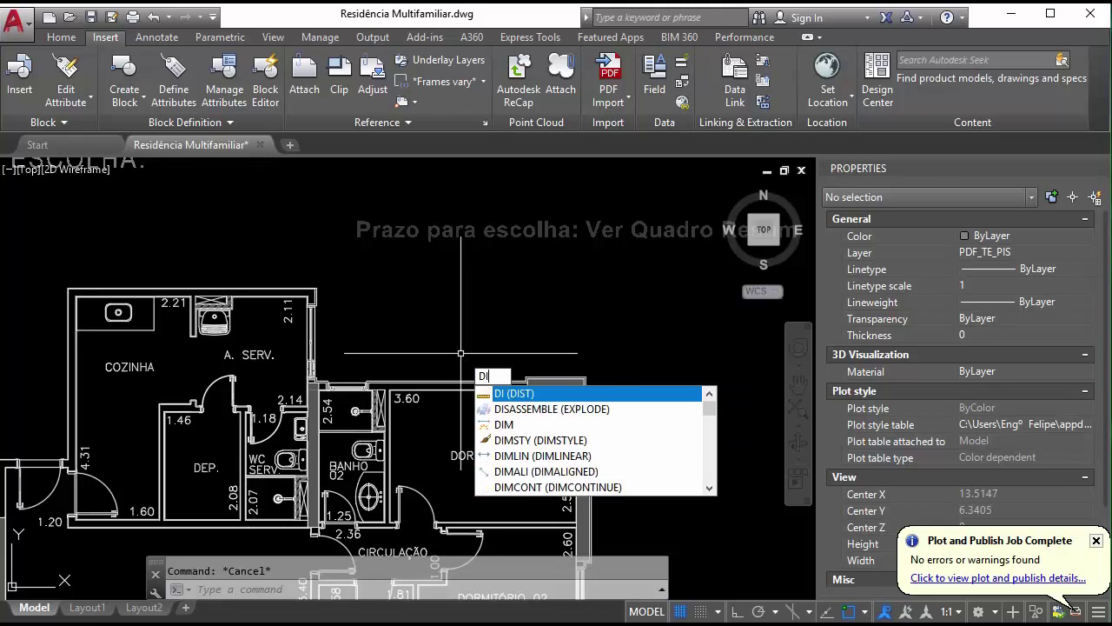
pyautogui.press('Return')
pyautogui.scroll(2, 408, 390)
pyautogui.scroll(1, 391, 382)
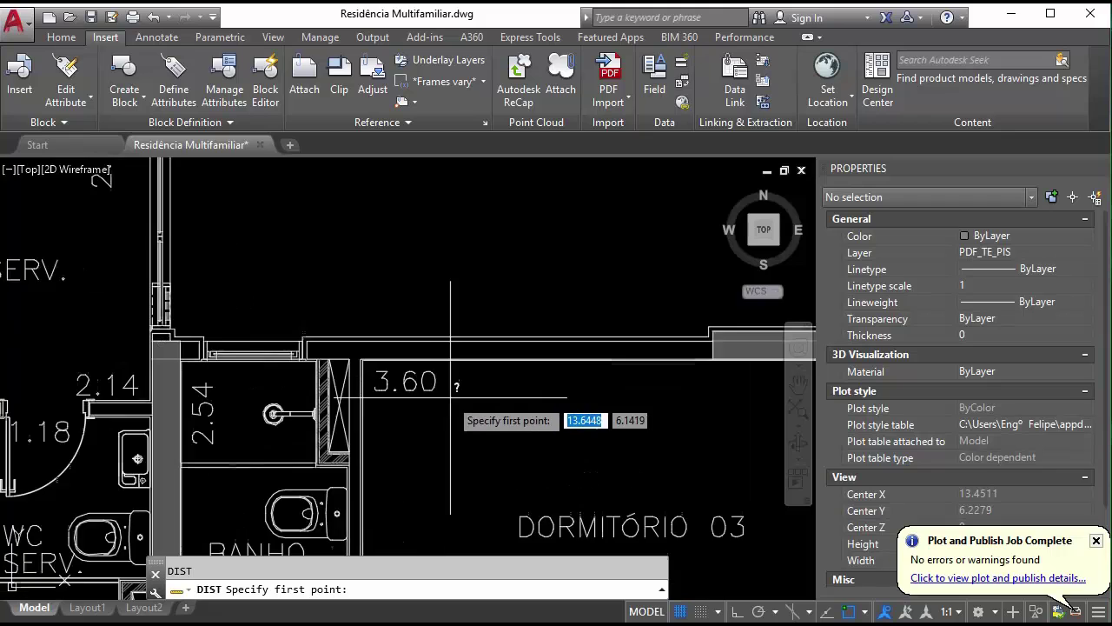
pyautogui.scroll(1, 287, 373)
pyautogui.click(224, 368)
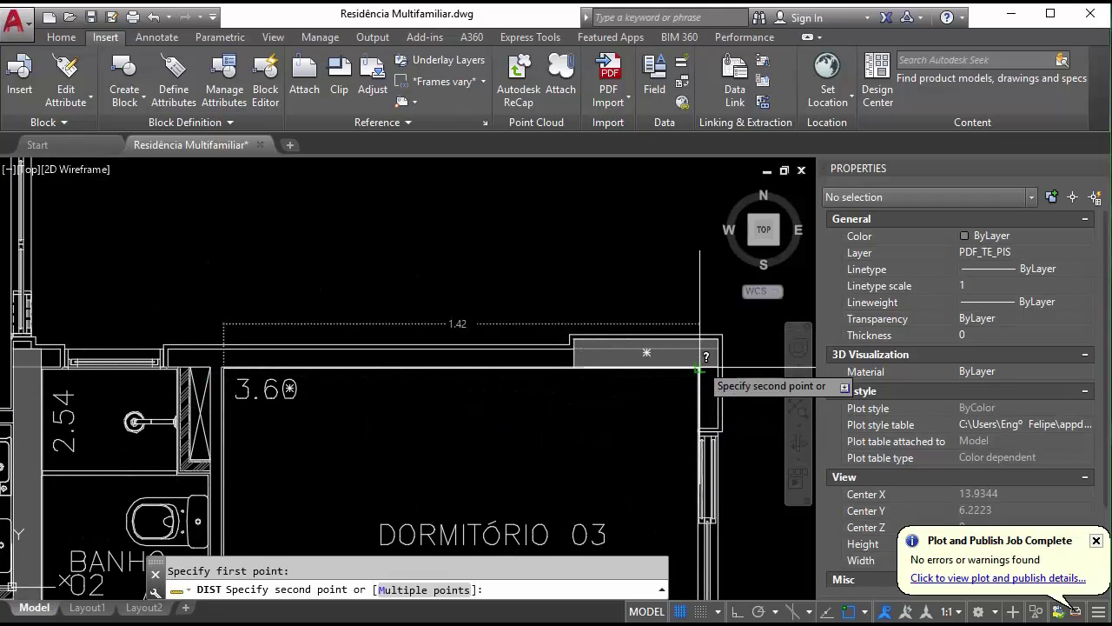
pyautogui.scroll(-3, 700, 370)
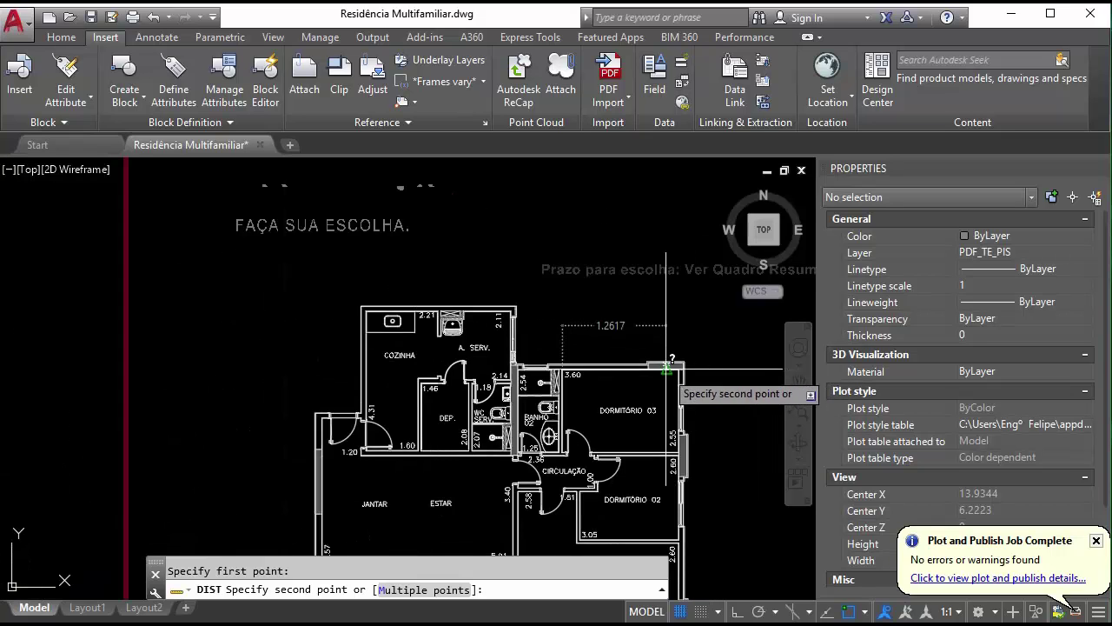
pyautogui.scroll(-3, 652, 365)
pyautogui.press('Escape')
# Step: Start SCALE on the whole imported plan with a wall corner as base point
pyautogui.write('sc')
pyautogui.press('Return')
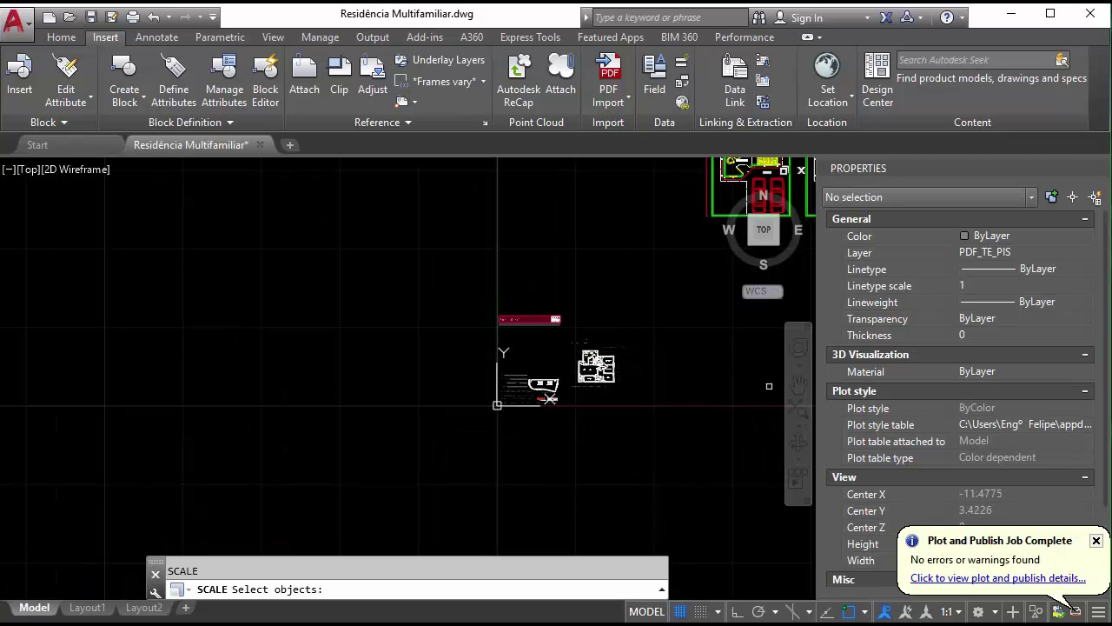
pyautogui.click(581, 296)
pyautogui.click(453, 417)
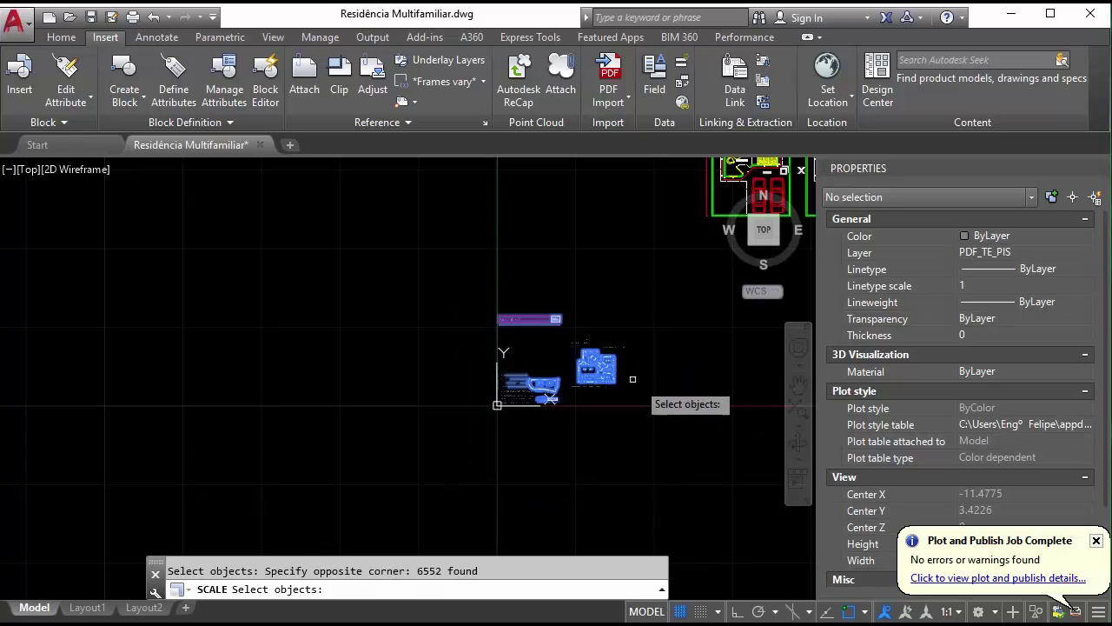
pyautogui.scroll(5, 588, 330)
pyautogui.scroll(3, 573, 400)
pyautogui.scroll(3, 405, 391)
pyautogui.press('Return')
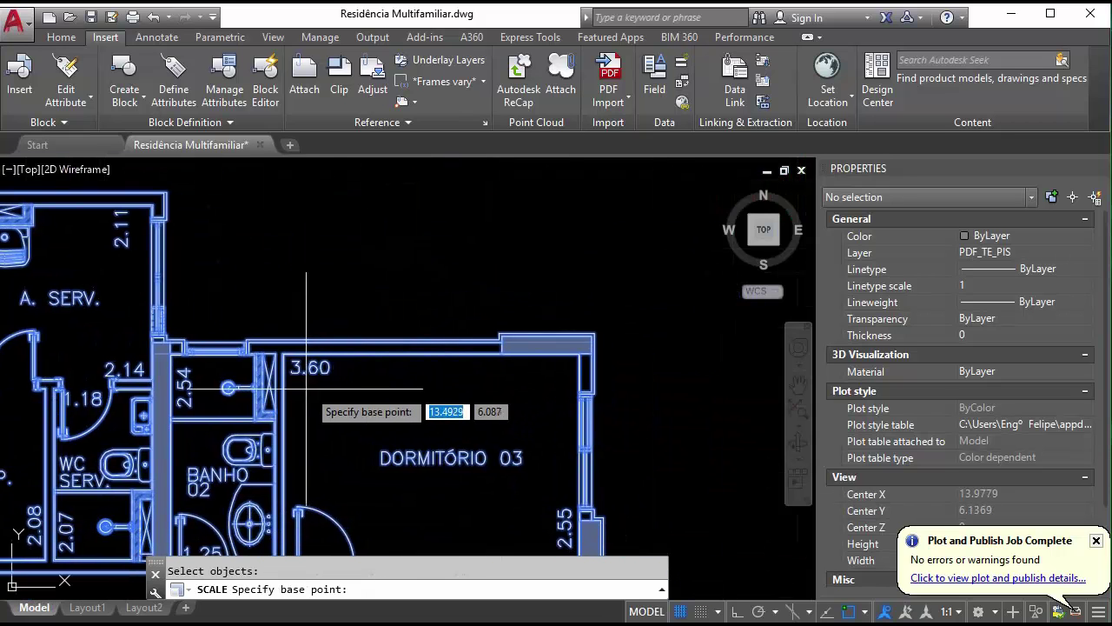
pyautogui.scroll(3, 293, 356)
pyautogui.scroll(2, 293, 356)
pyautogui.click(222, 308)
pyautogui.scroll(-3, 182, 317)
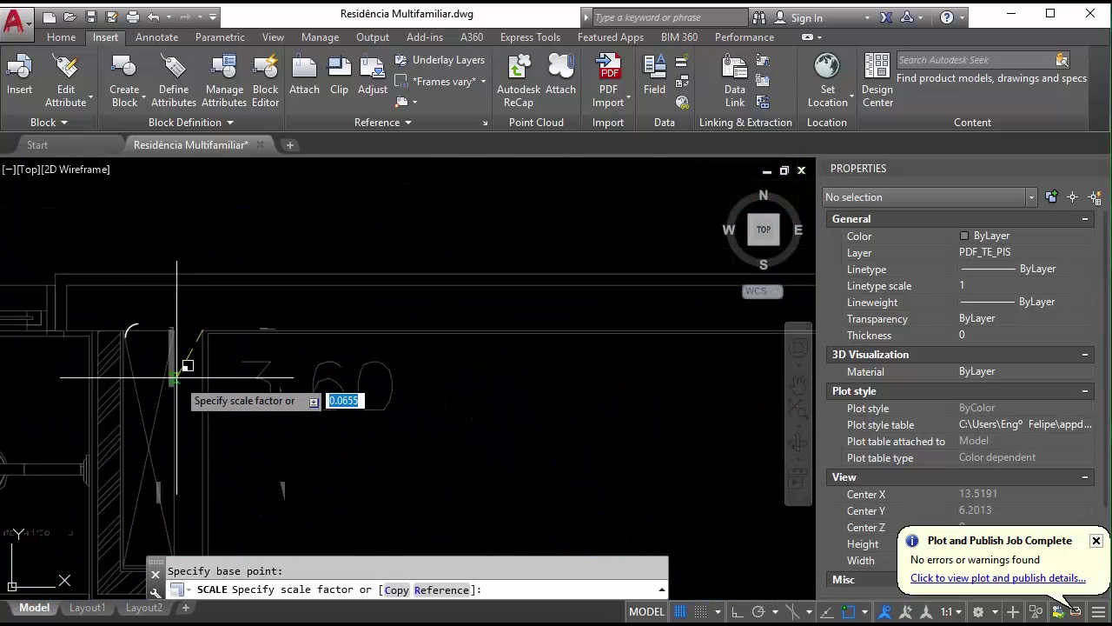
pyautogui.scroll(-3, 259, 348)
# Step: Scale by reference using both ends of the 3.60 wall, setting the new length to 3.6
pyautogui.write('r')
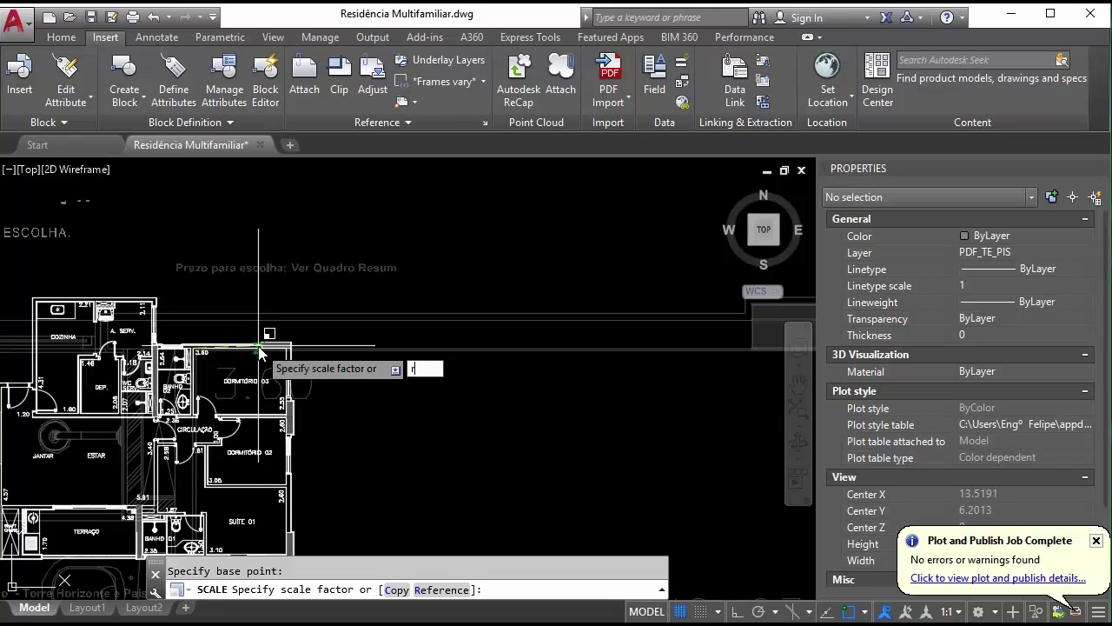
pyautogui.scroll(2, 259, 348)
pyautogui.press('Return')
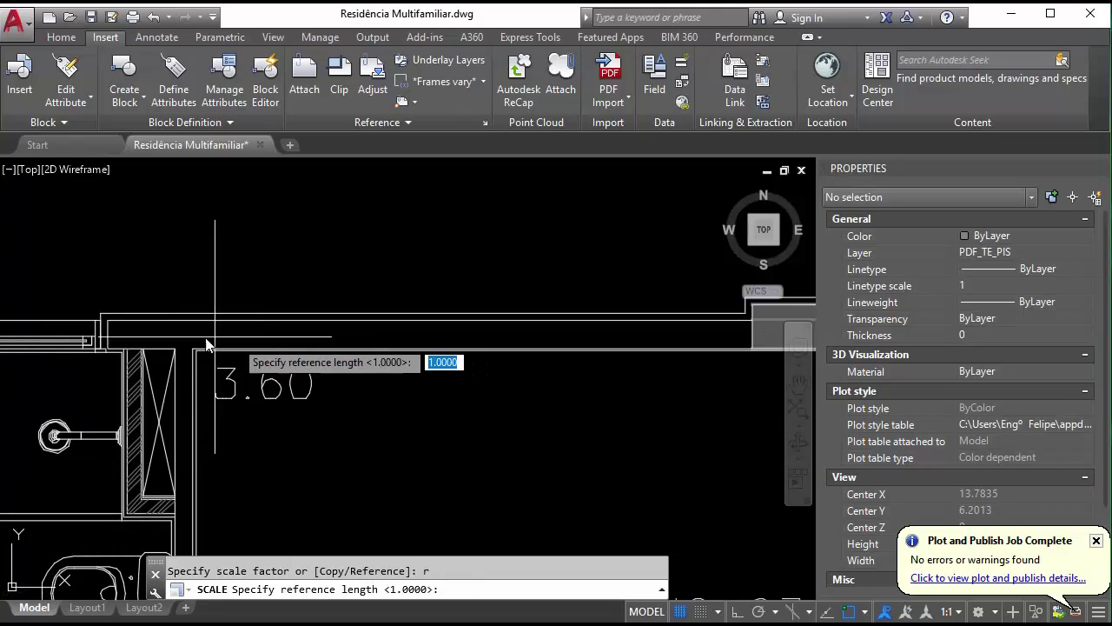
pyautogui.scroll(3, 149, 355)
pyautogui.click(247, 365)
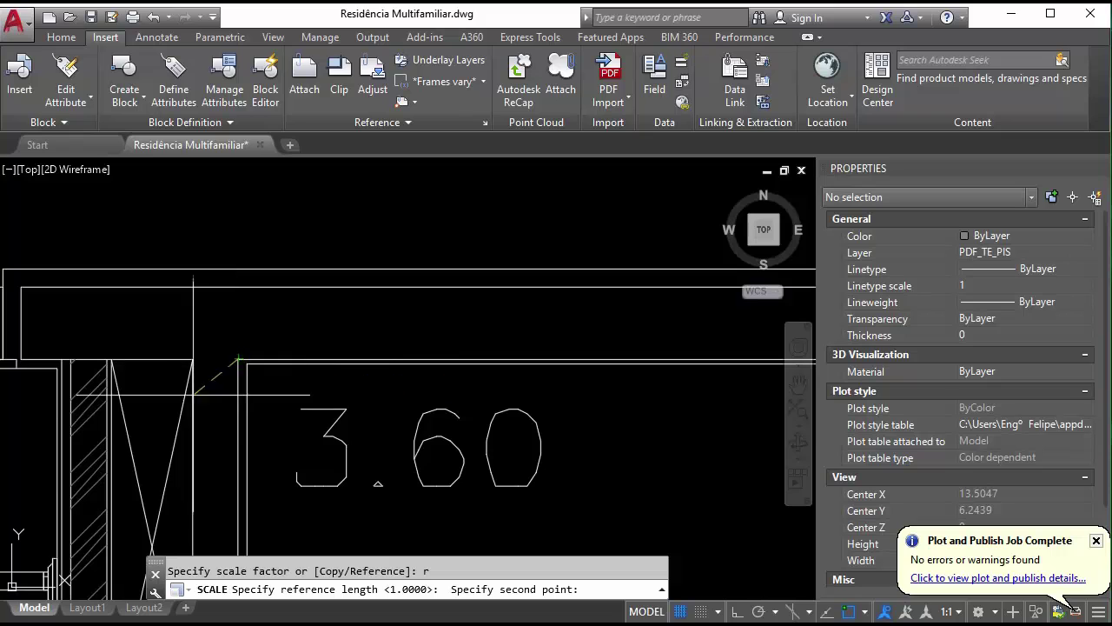
pyautogui.scroll(-3, 347, 391)
pyautogui.scroll(4, 669, 432)
pyautogui.scroll(-3, 670, 432)
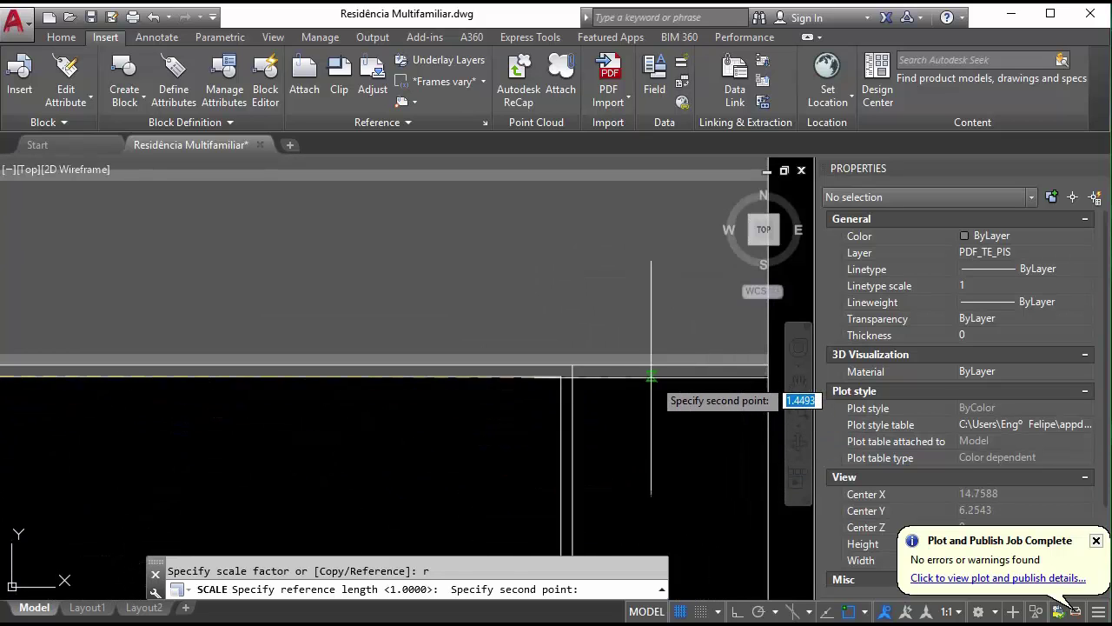
pyautogui.click(568, 353)
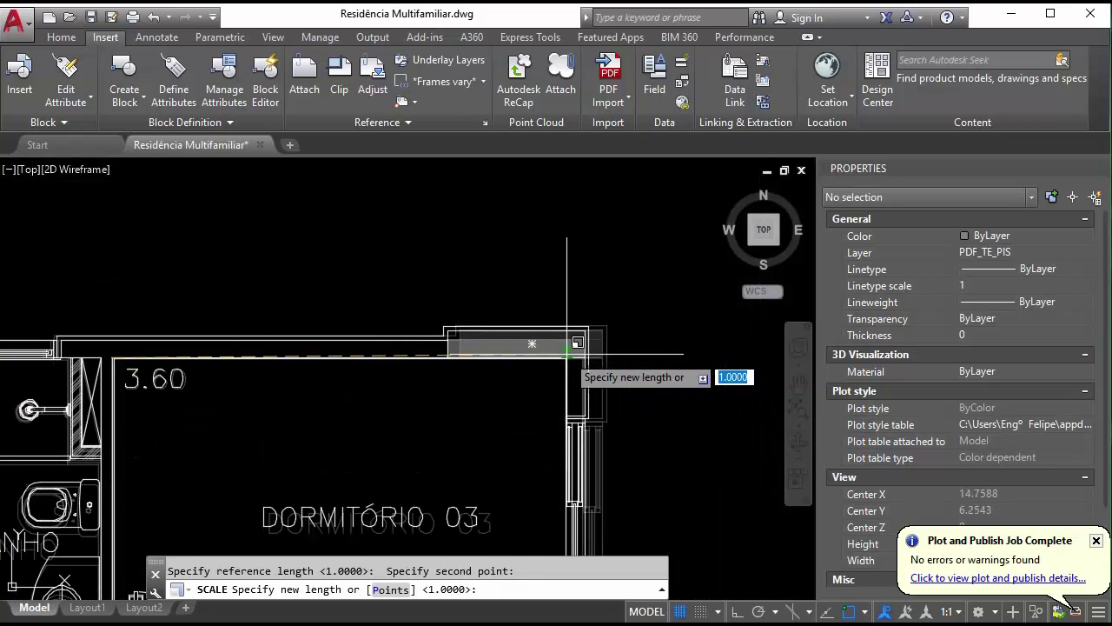
pyautogui.write('3.6')
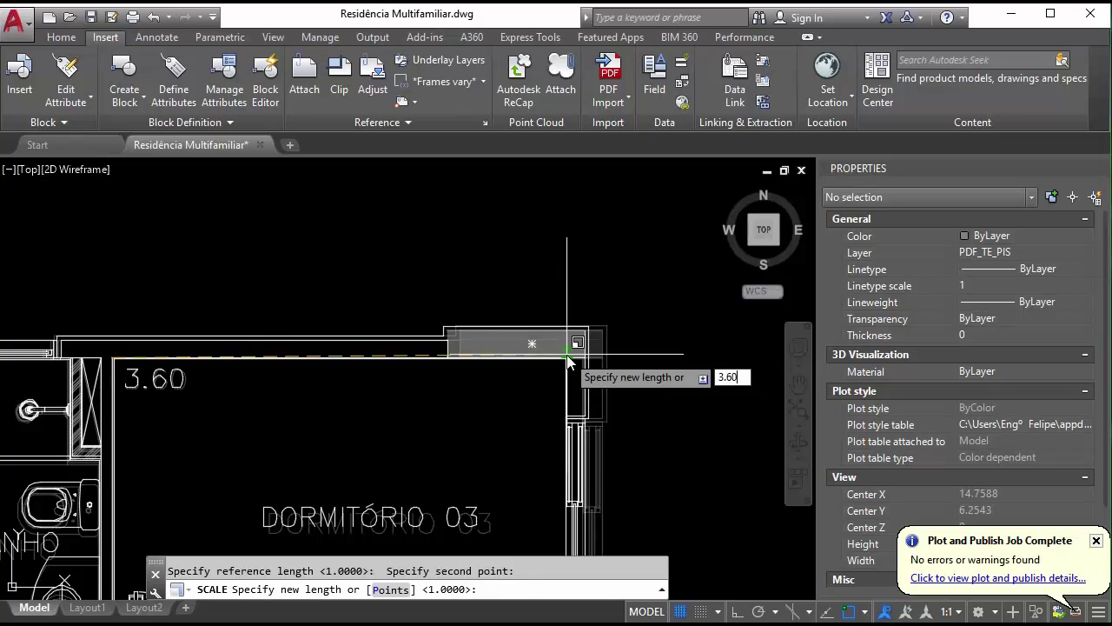
pyautogui.press('Return')
pyautogui.scroll(-5, 567, 357)
pyautogui.scroll(-2, 547, 408)
pyautogui.scroll(2, 539, 430)
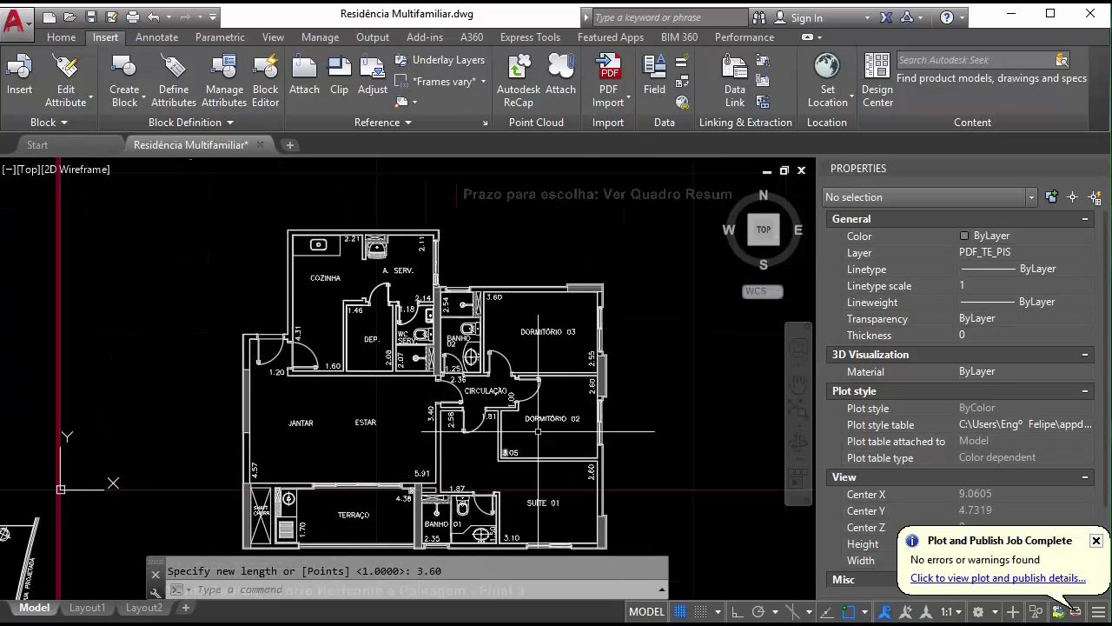
pyautogui.moveTo(367, 499); pyautogui.dragTo(439, 441, button='middle')
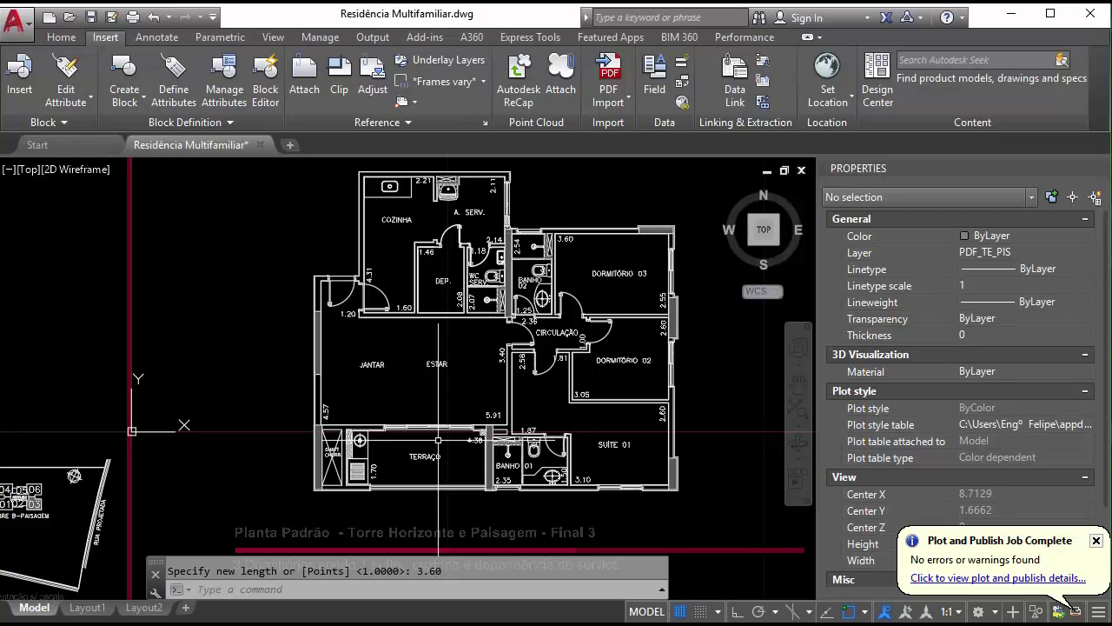
pyautogui.scroll(-3, 438, 441)
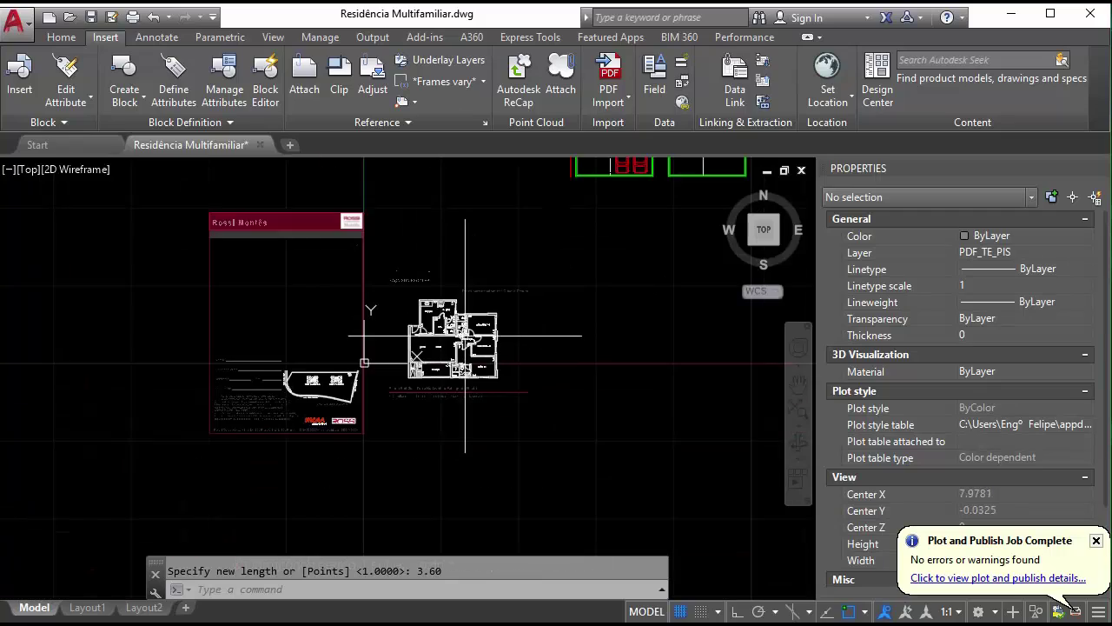
pyautogui.scroll(4, 317, 340)
pyautogui.scroll(2, 452, 397)
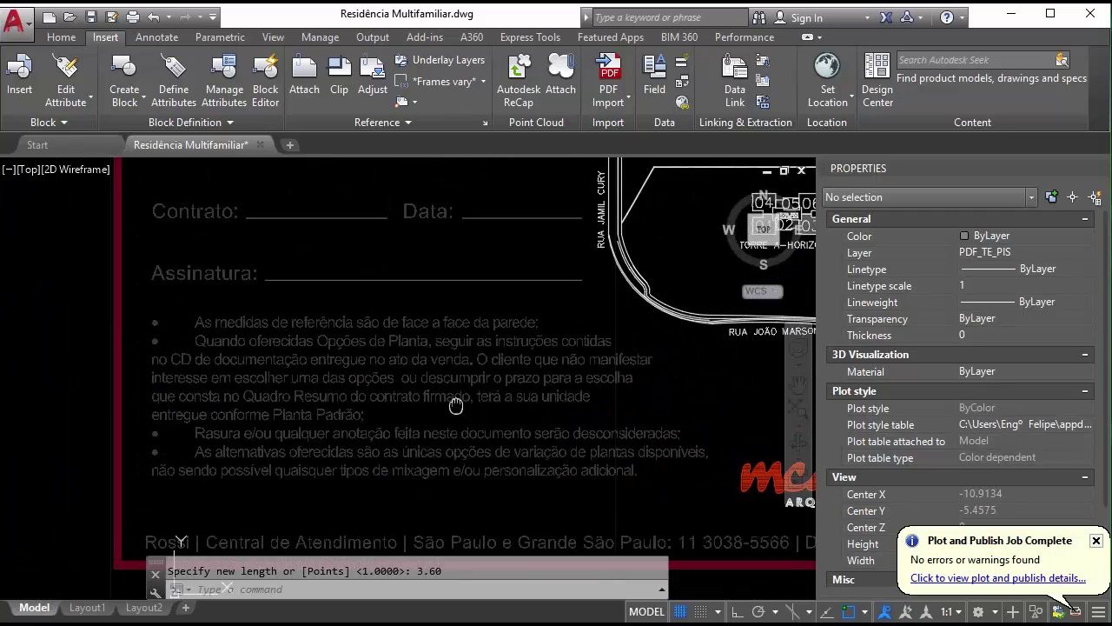
pyautogui.click(450, 397)
pyautogui.scroll(-3, 396, 368)
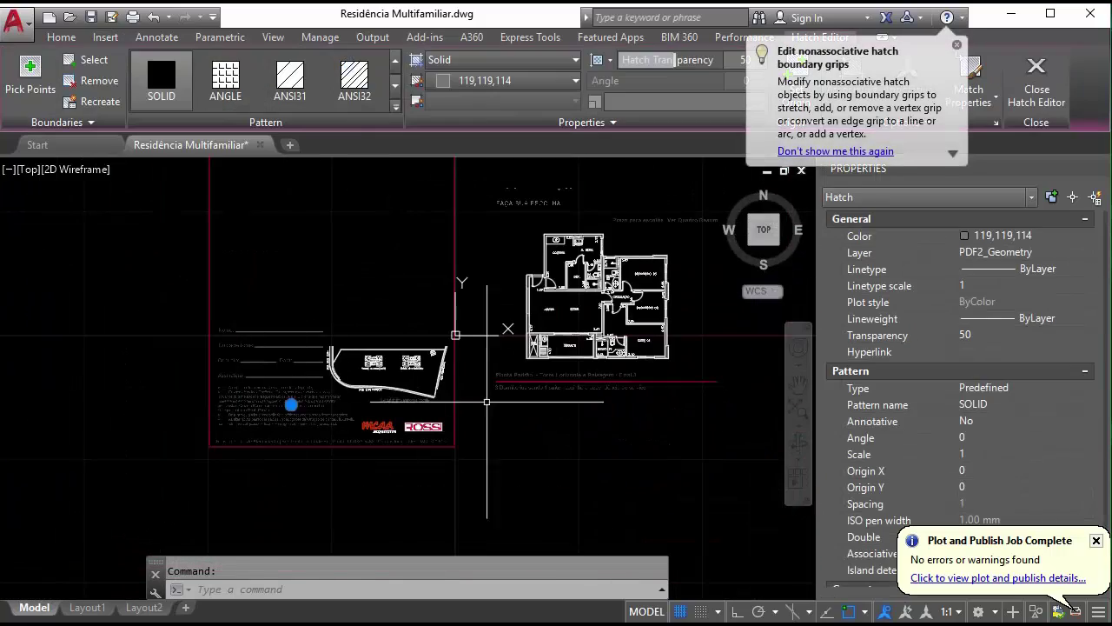
pyautogui.press('Escape')
pyautogui.scroll(3, 540, 371)
pyautogui.click(539, 372)
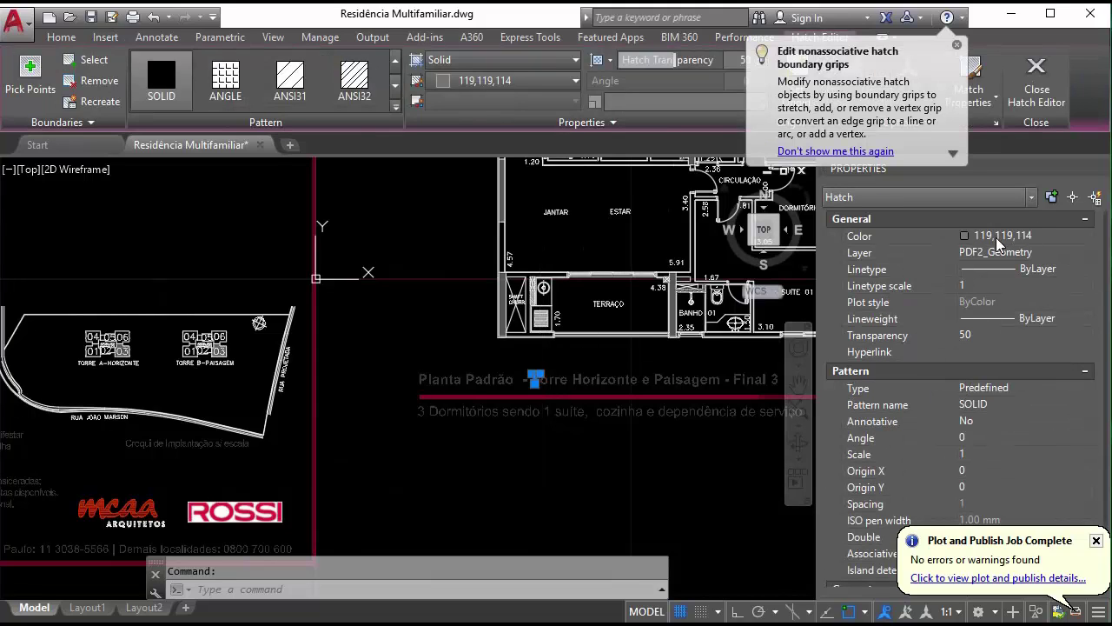
pyautogui.scroll(3, 609, 380)
pyautogui.press('Escape')
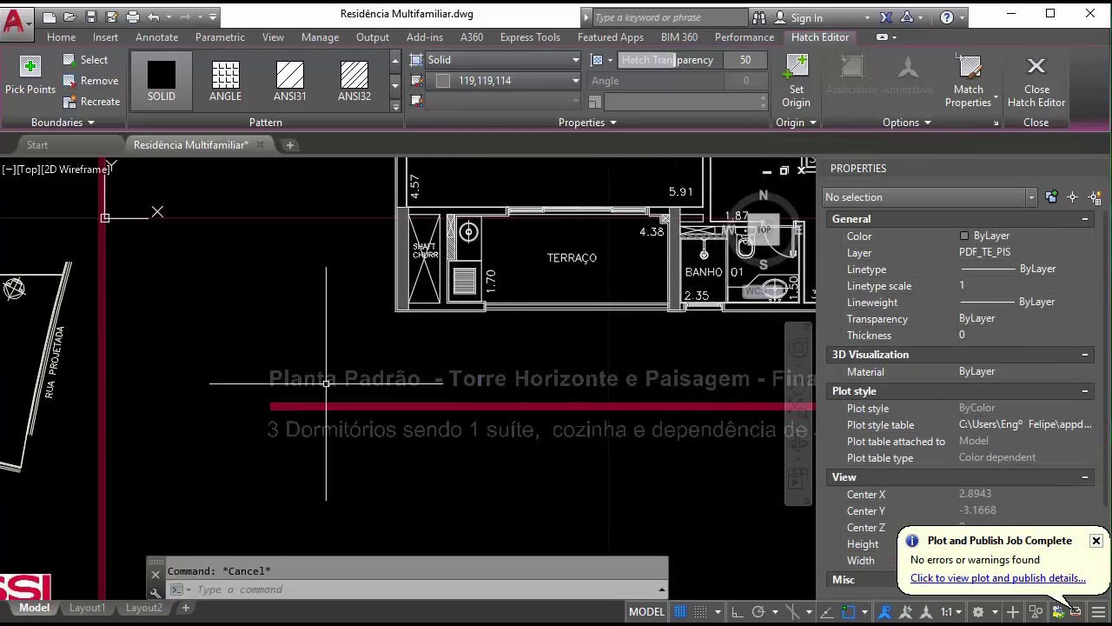
pyautogui.click(326, 383)
pyautogui.press('Escape')
pyautogui.scroll(-2, 322, 400)
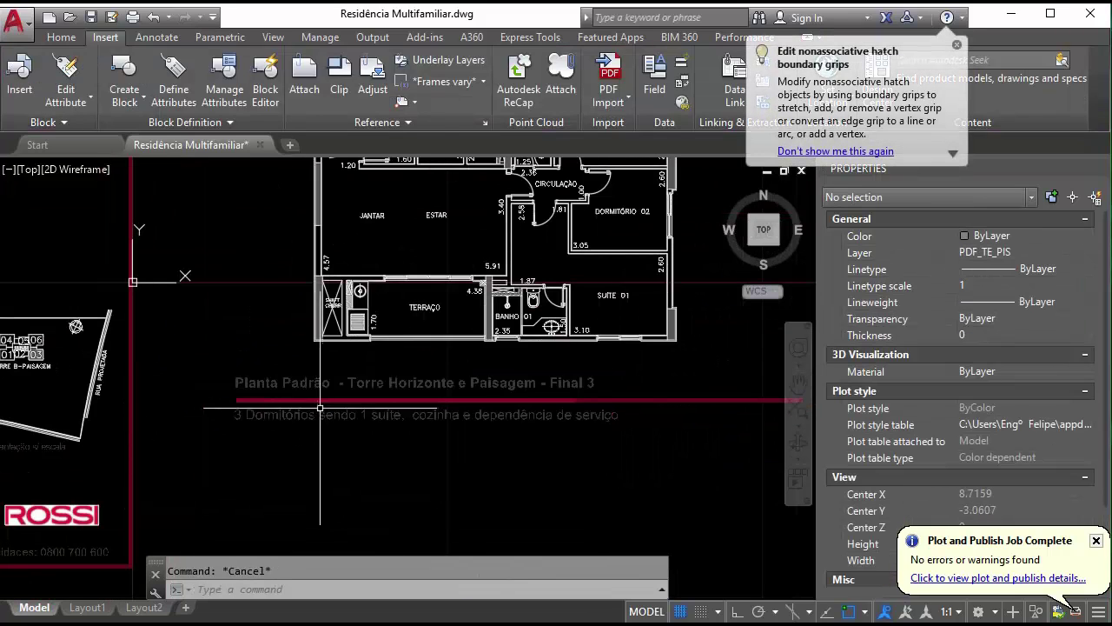
pyautogui.click(319, 408)
pyautogui.press('Escape')
pyautogui.click(624, 424)
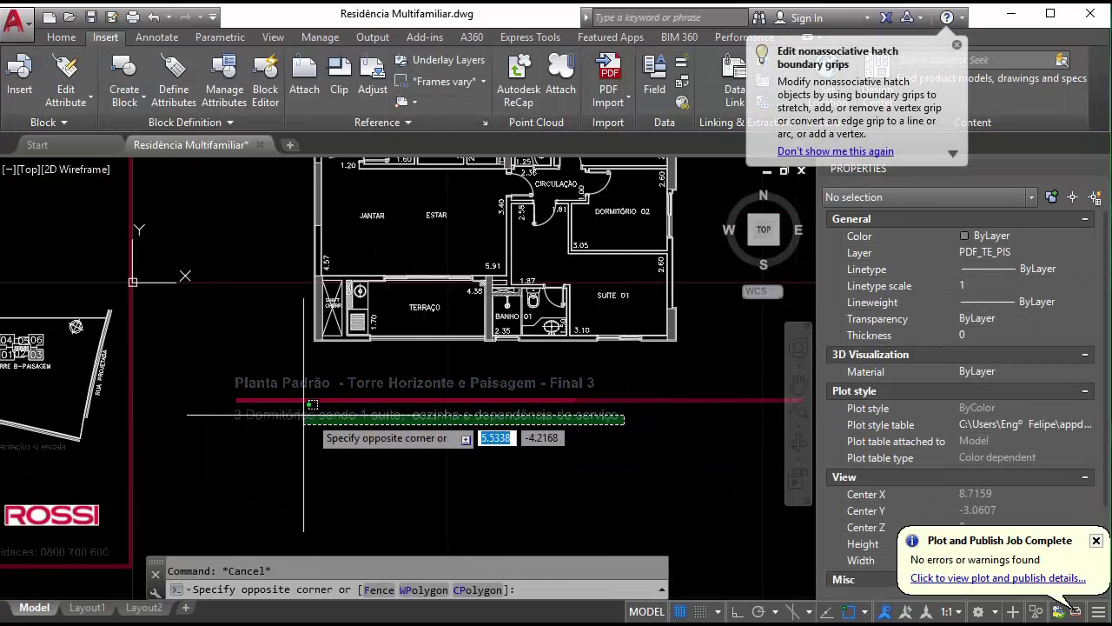
pyautogui.click(304, 415)
pyautogui.press('Escape')
pyautogui.scroll(-3, 348, 391)
pyautogui.scroll(3, 391, 408)
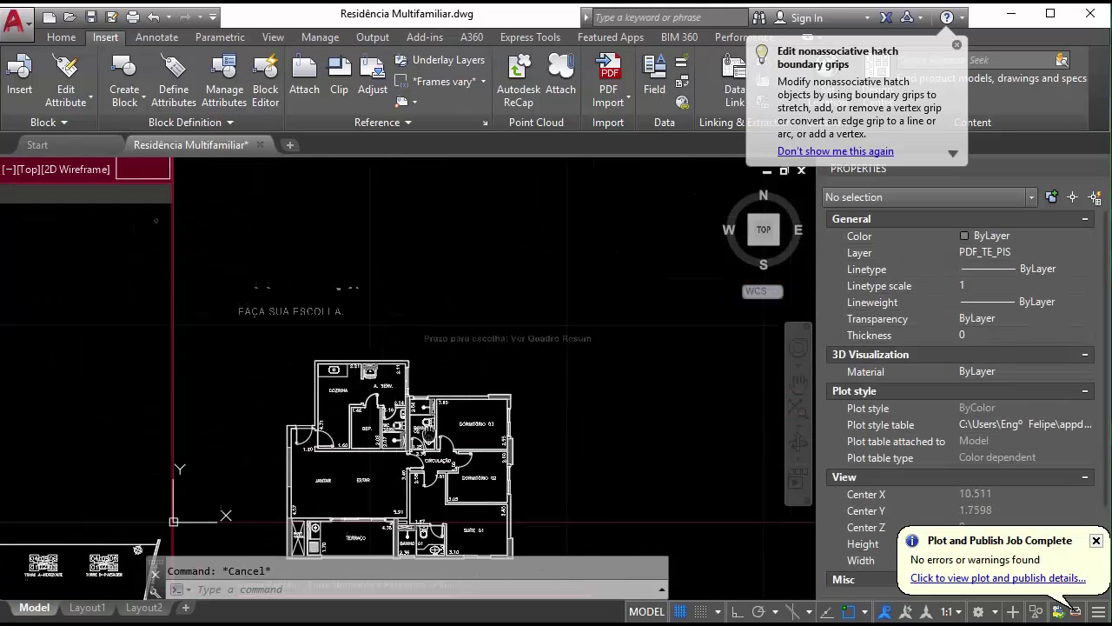
pyautogui.scroll(-5, 380, 437)
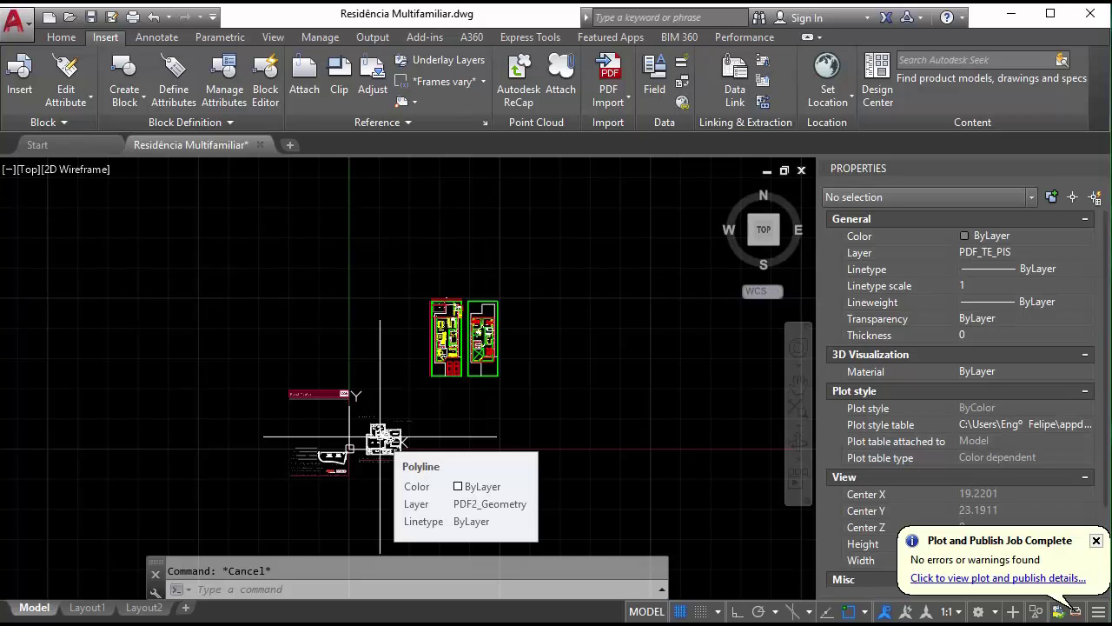
# Step: Check a red bed symbol's layer in the Home tab's Layers list, then deselect it
pyautogui.scroll(5, 470, 339)
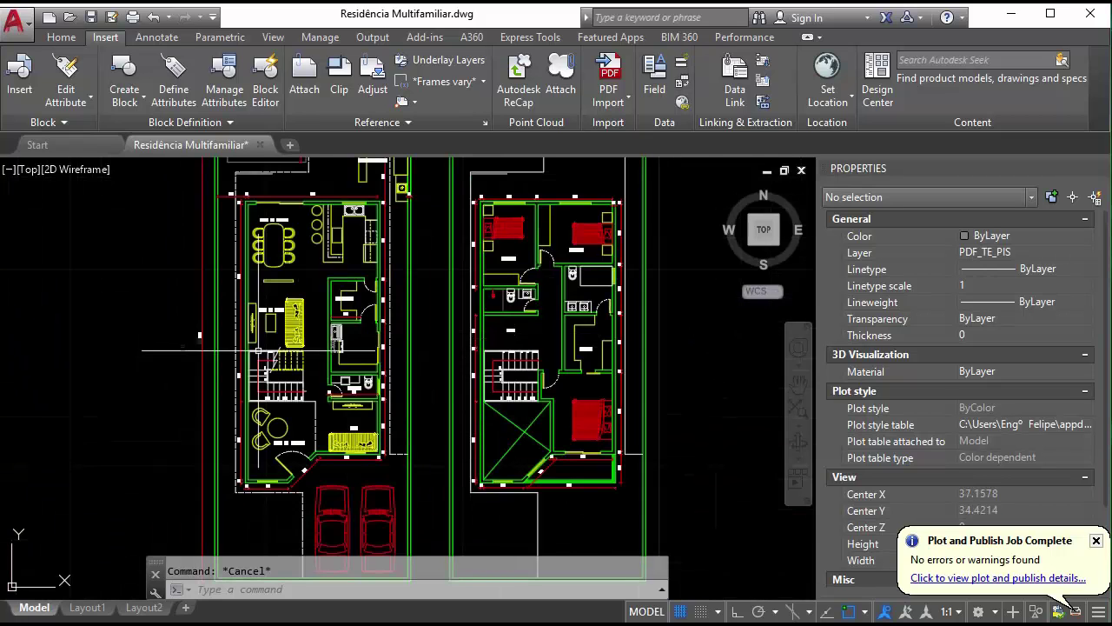
pyautogui.scroll(-4, 261, 351)
pyautogui.scroll(4, 261, 351)
pyautogui.scroll(-2, 372, 366)
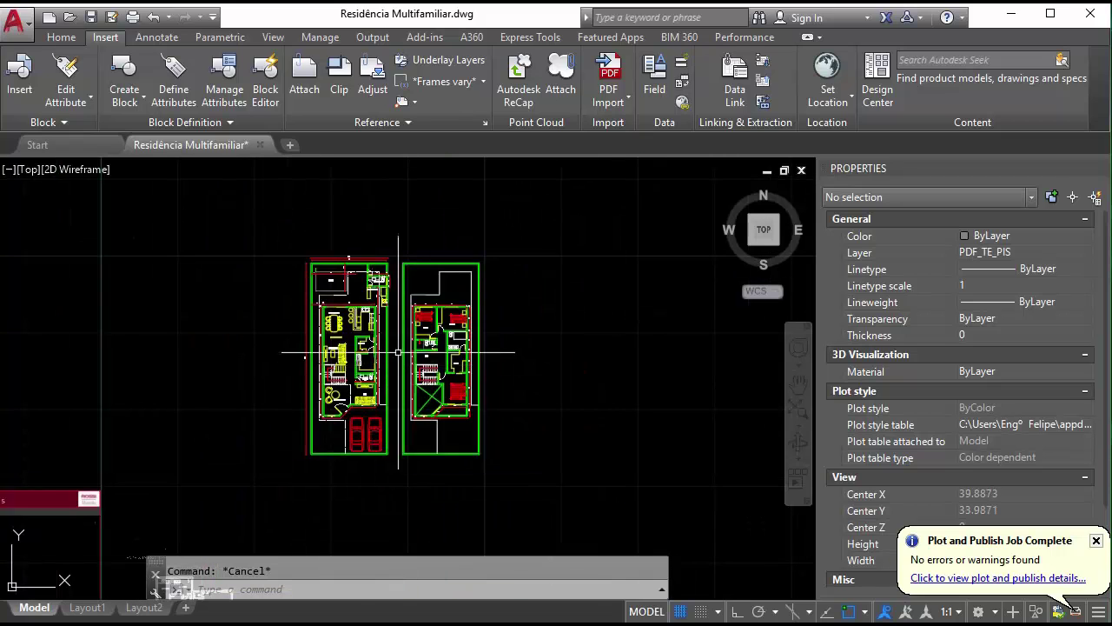
pyautogui.scroll(3, 372, 366)
pyautogui.click(455, 335)
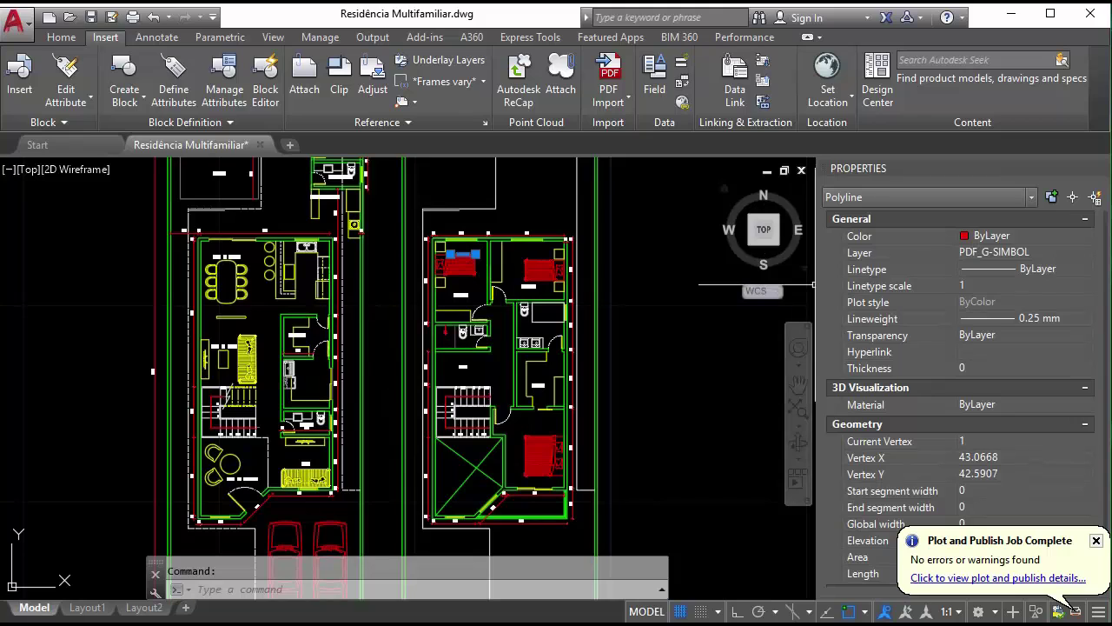
pyautogui.click(61, 37)
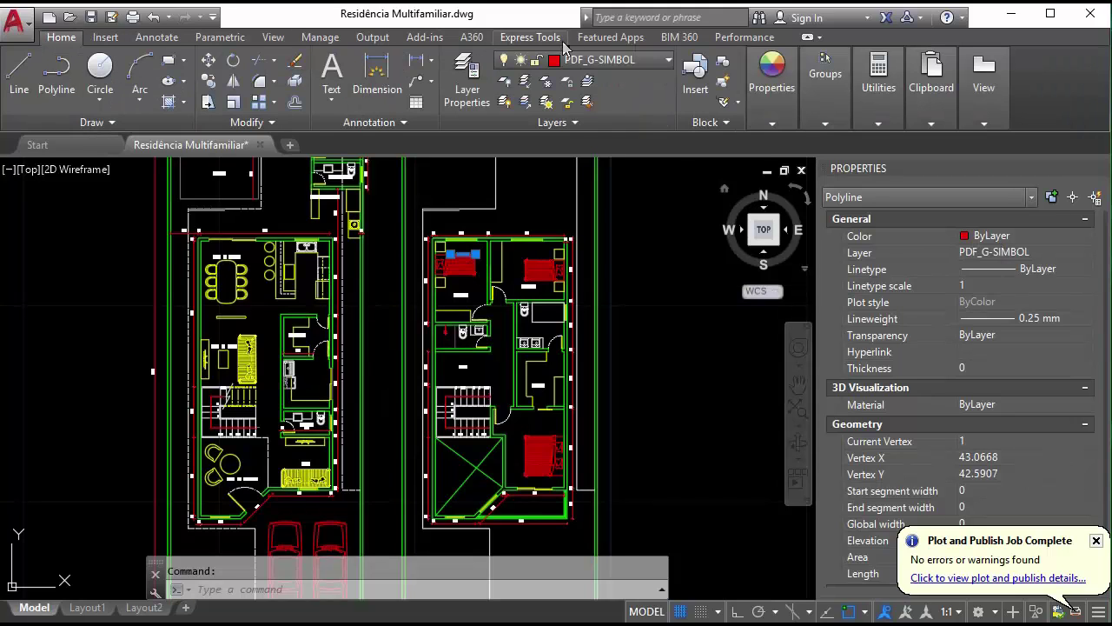
pyautogui.click(608, 59)
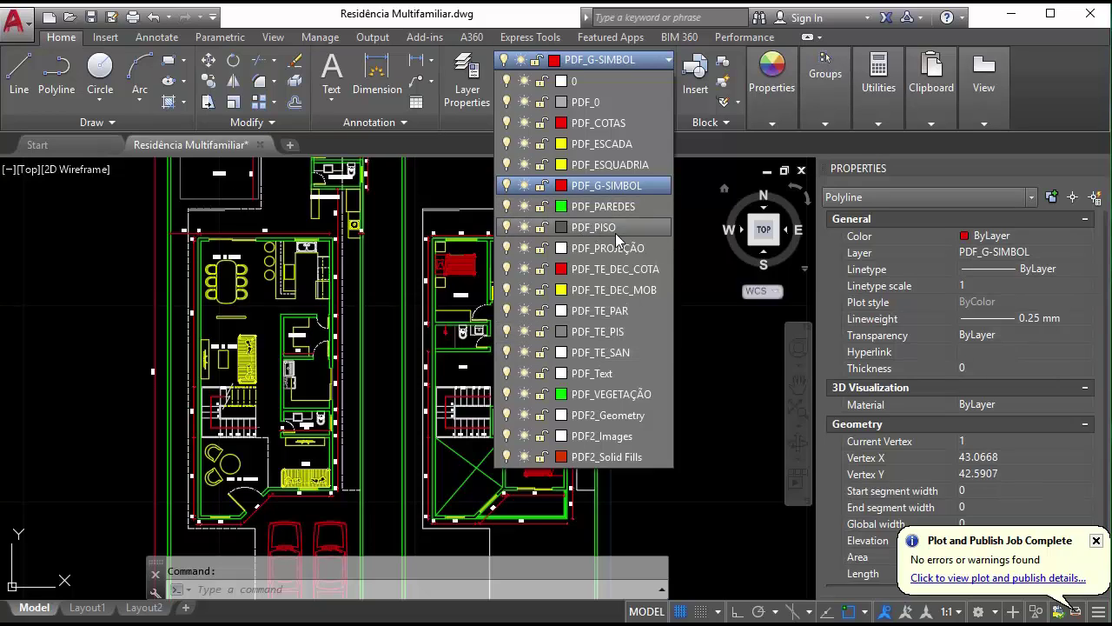
pyautogui.click(614, 337)
pyautogui.press('Escape')
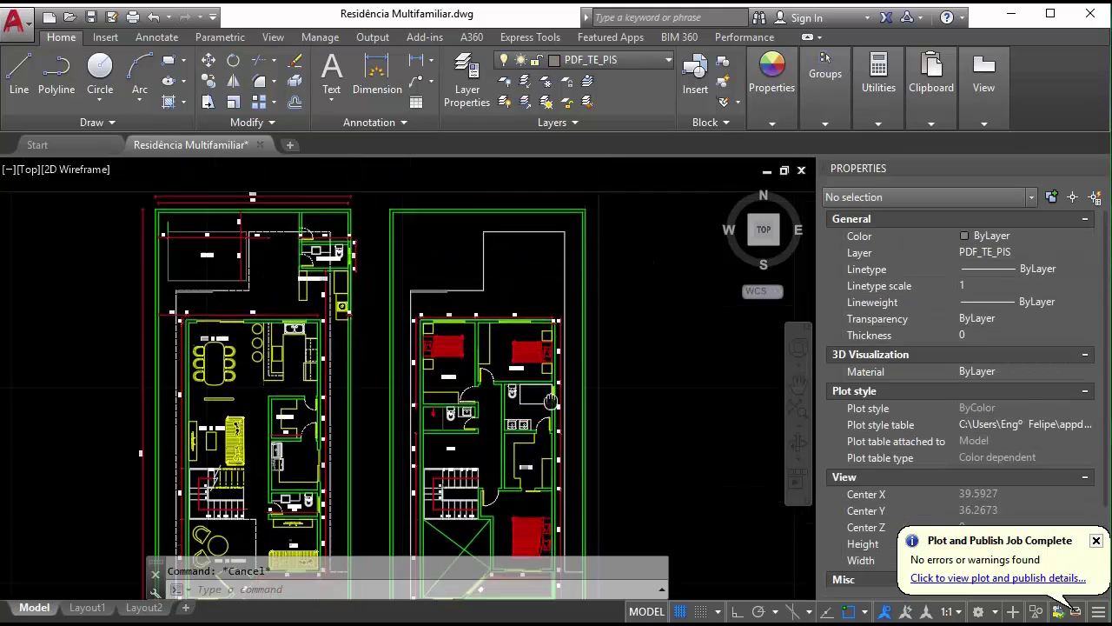
# Step: Zoom out to view both original floor plans and the rescaled imported plan
pyautogui.scroll(-5, 478, 311)
pyautogui.scroll(4, 478, 310)
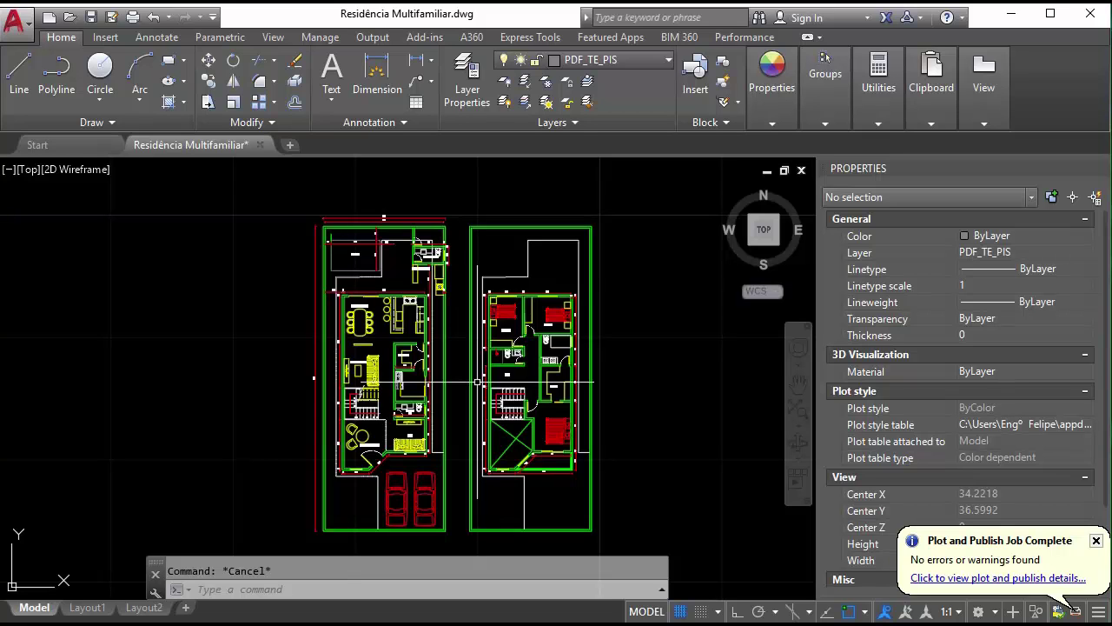
pyautogui.scroll(-6, 463, 373)
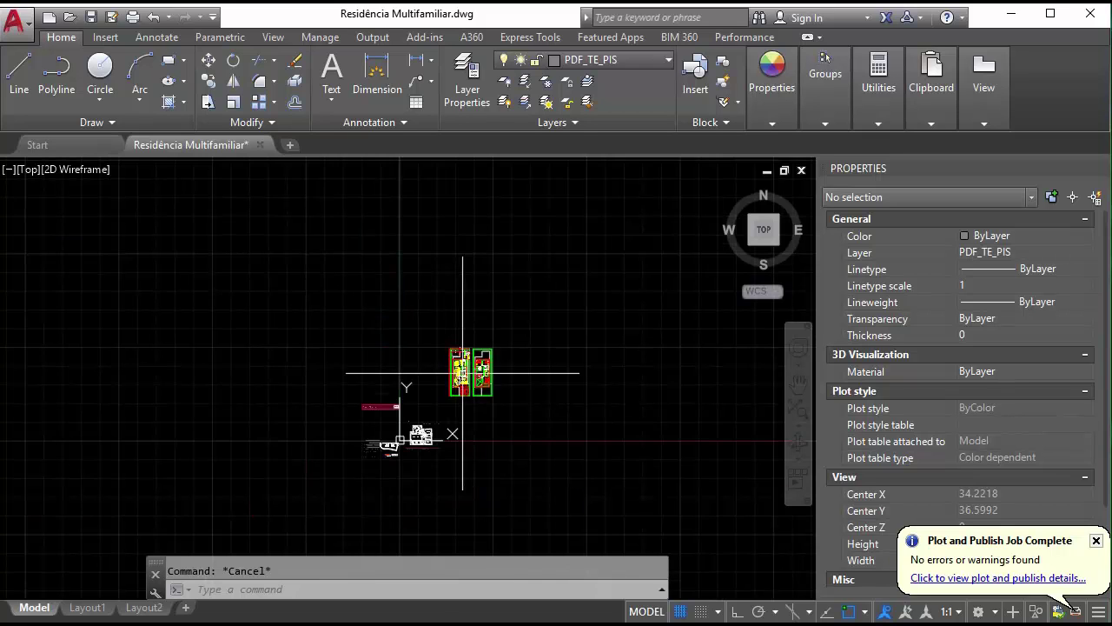
pyautogui.scroll(2, 462, 372)
pyautogui.scroll(2, 474, 383)
pyautogui.scroll(2, 496, 330)
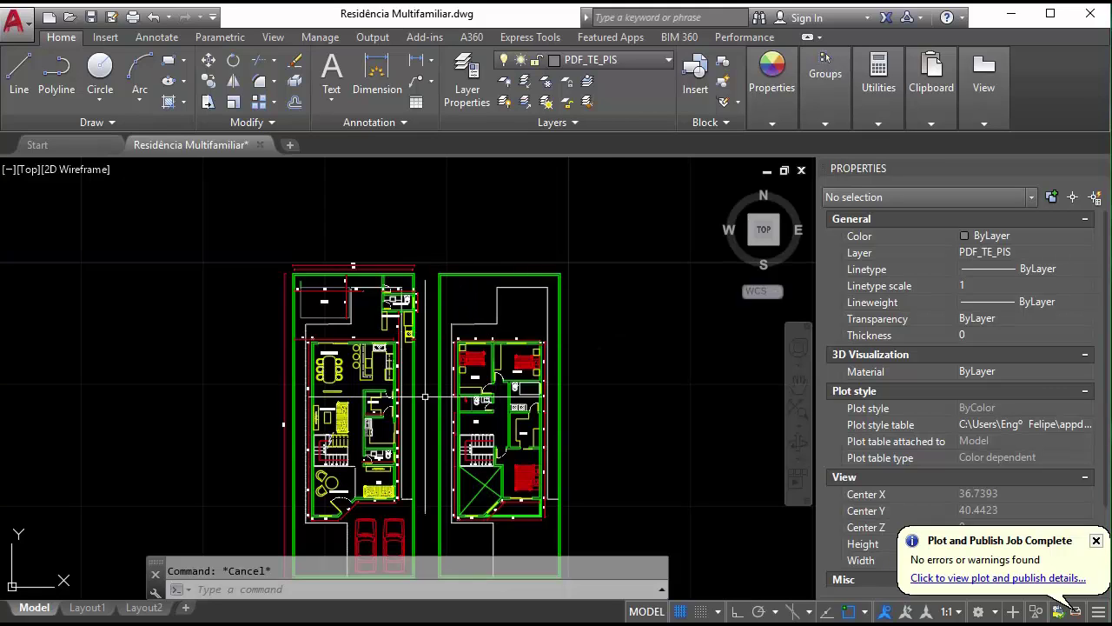
pyautogui.moveTo(495, 329); pyautogui.dragTo(481, 287, button='middle')
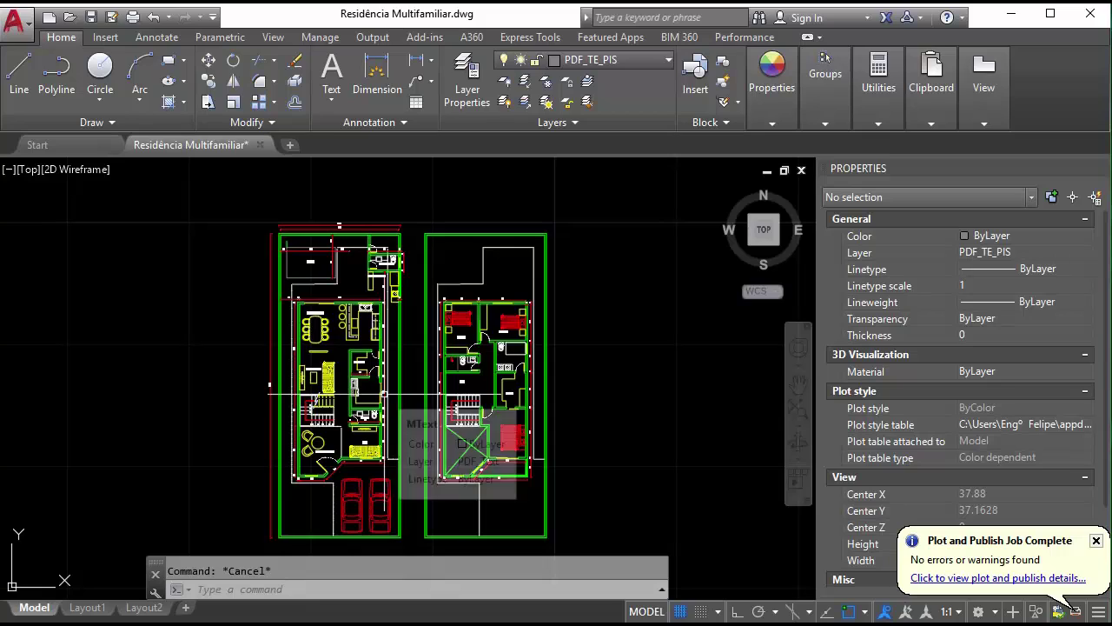